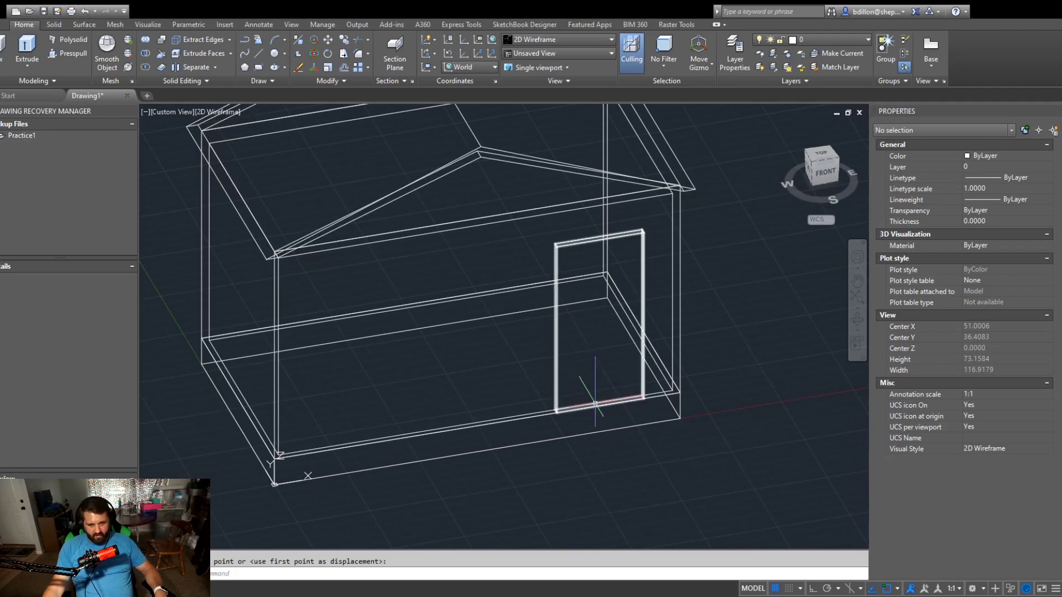
# Step: Change the visual style from wireframe to Realistic to view the house as a shaded model
pyautogui.click(642, 376)
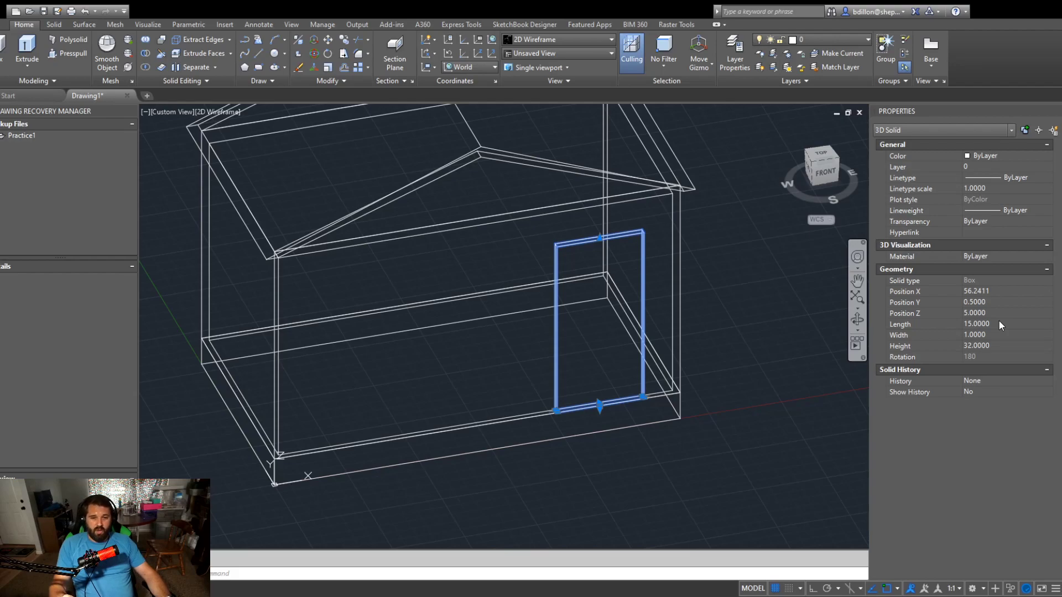
pyautogui.press('Escape')
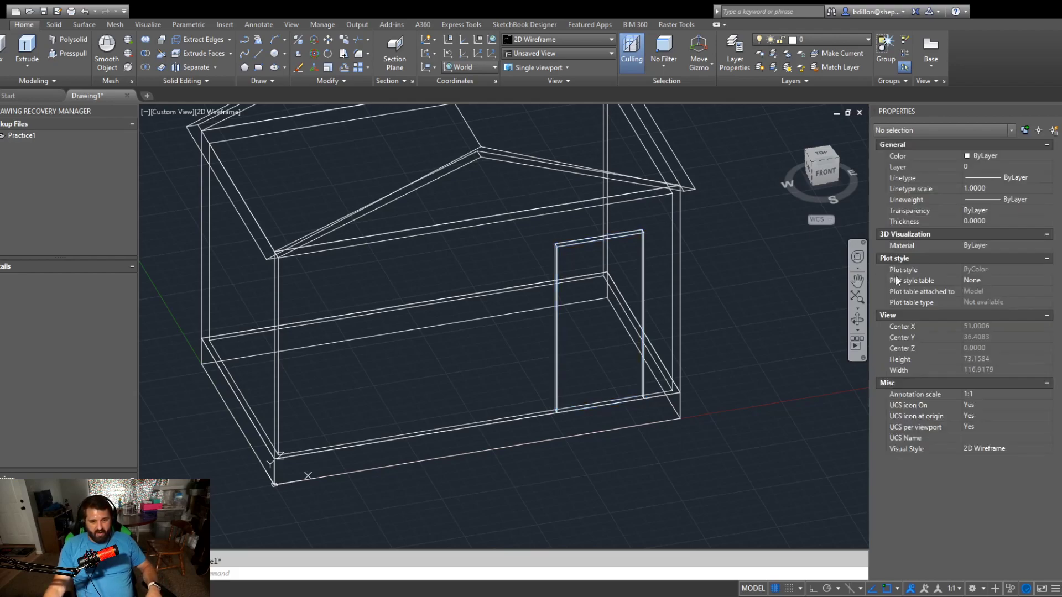
pyautogui.click(1020, 451)
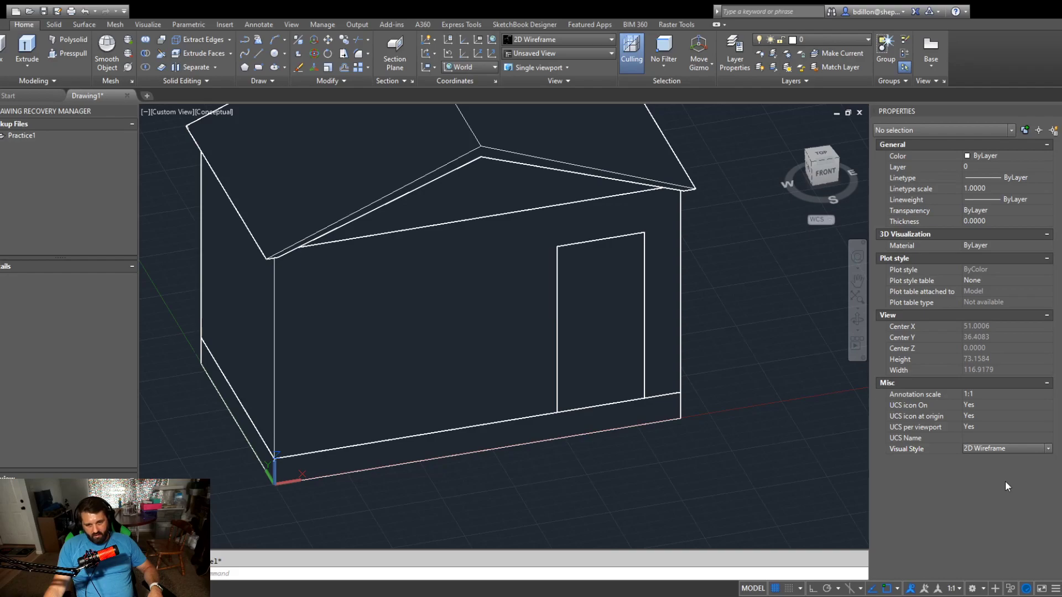
pyautogui.click(1005, 487)
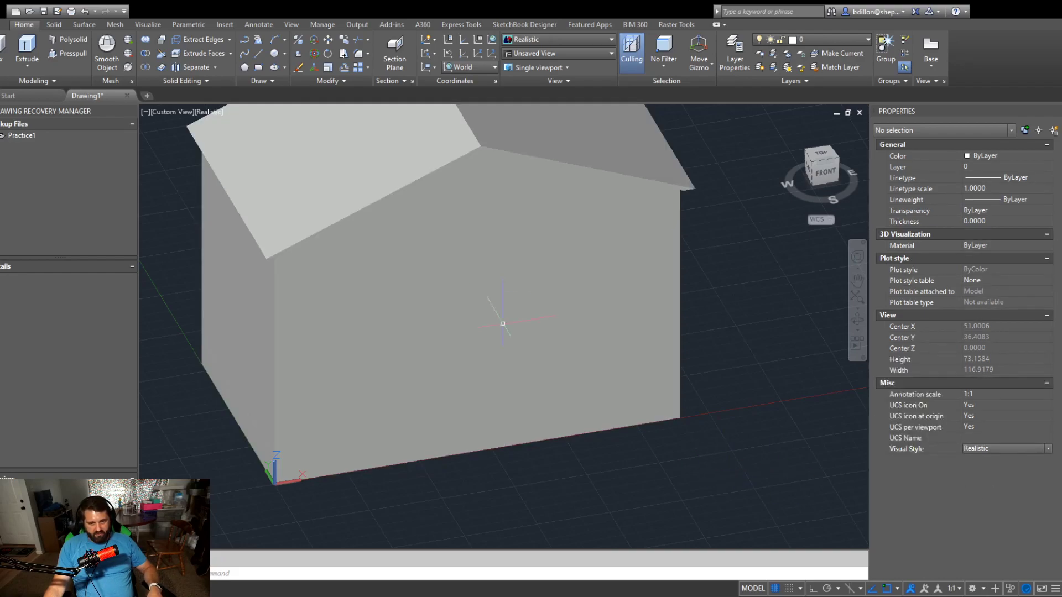
# Step: Examine the door solid in the front wall in the shaded view by highlighting it
pyautogui.click(565, 310)
pyautogui.press('Escape')
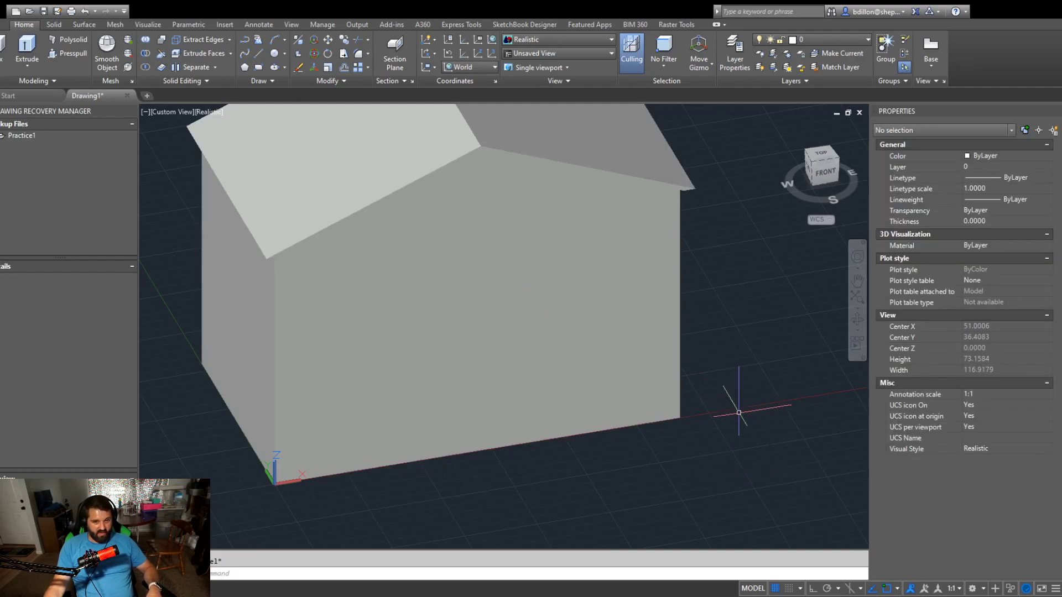
pyautogui.scroll(-3, 617, 367)
pyautogui.moveTo(700, 438); pyautogui.dragTo(688, 380, button='middle')
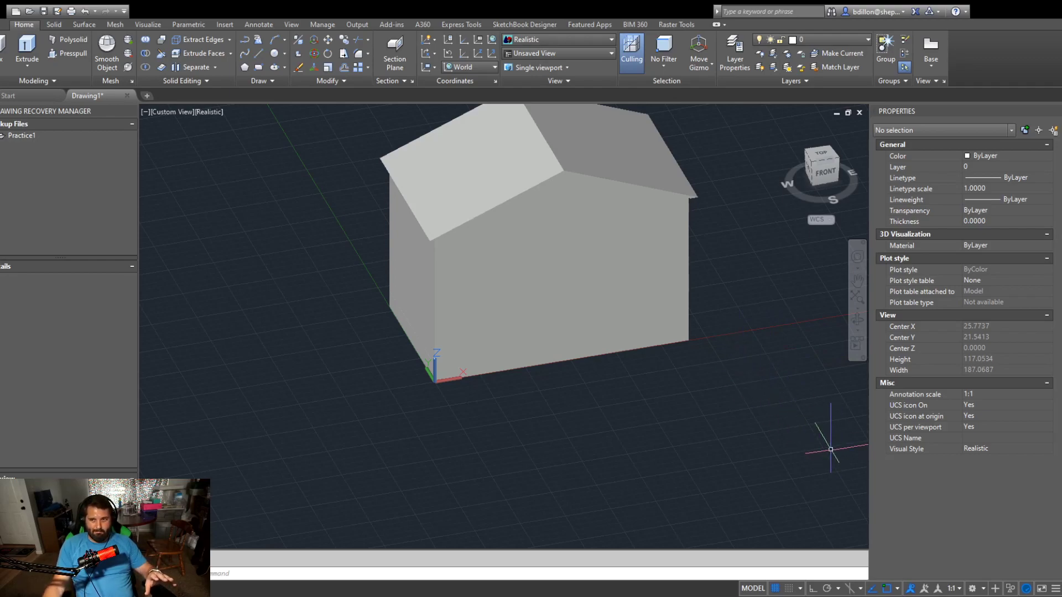
pyautogui.click(628, 291)
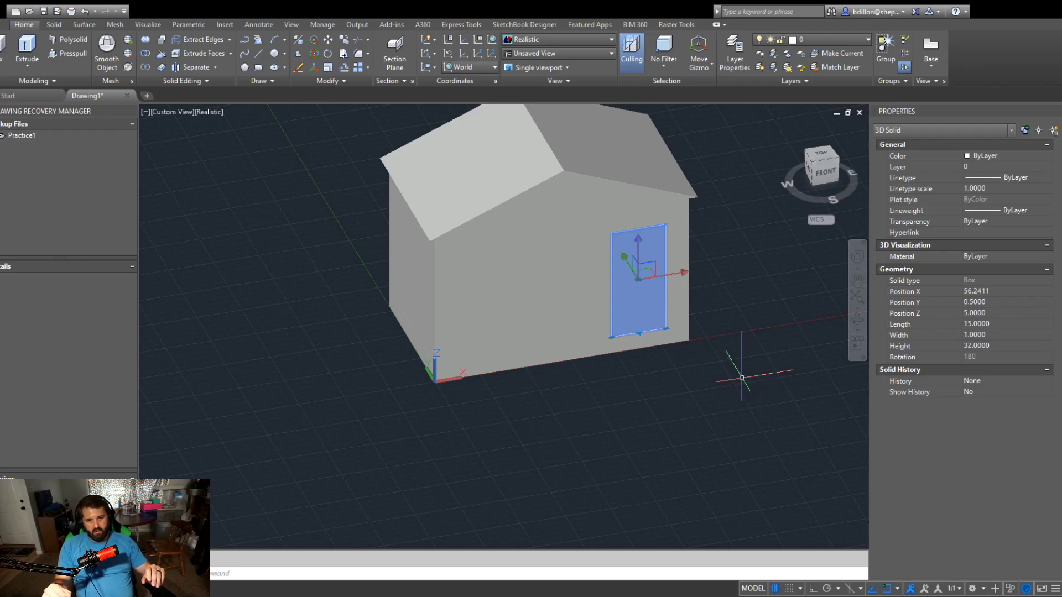
pyautogui.press('Escape')
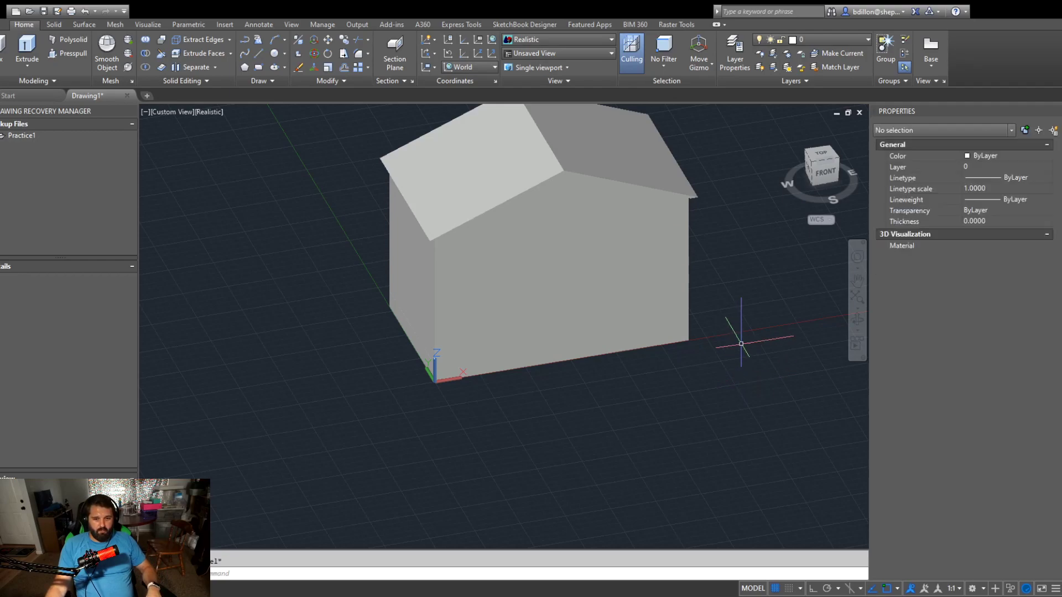
pyautogui.click(635, 277)
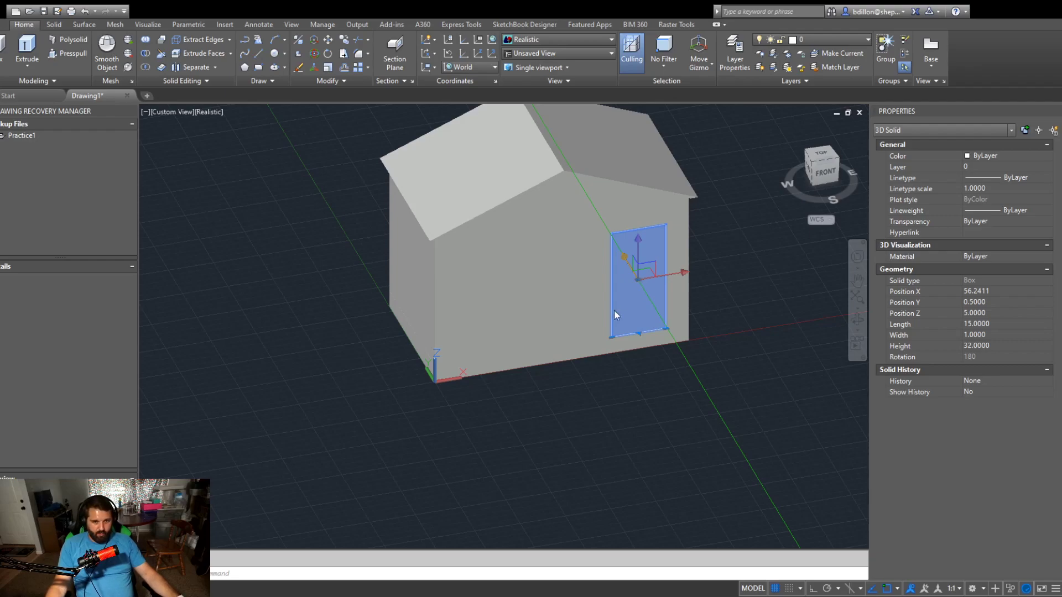
pyautogui.press('Escape')
# Step: Return the house model to the 2D Wireframe visual style
pyautogui.click(991, 447)
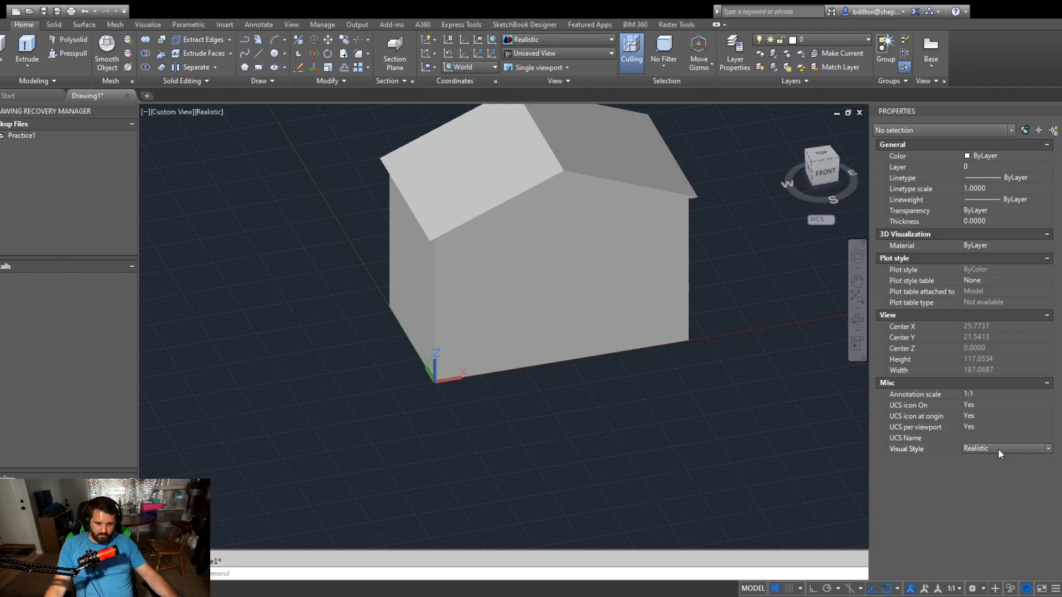
pyautogui.click(1007, 473)
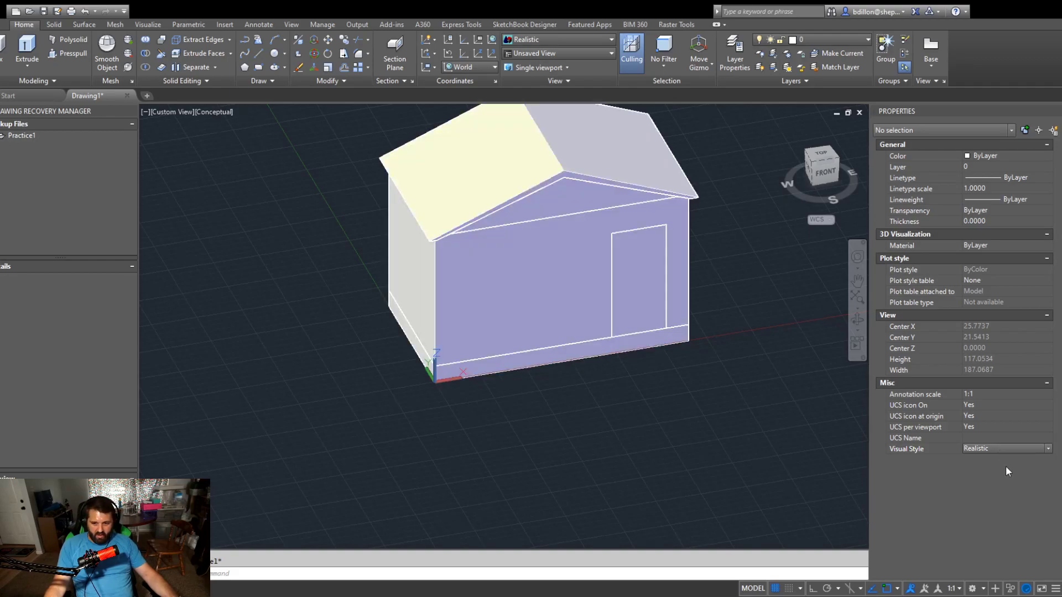
pyautogui.click(1004, 458)
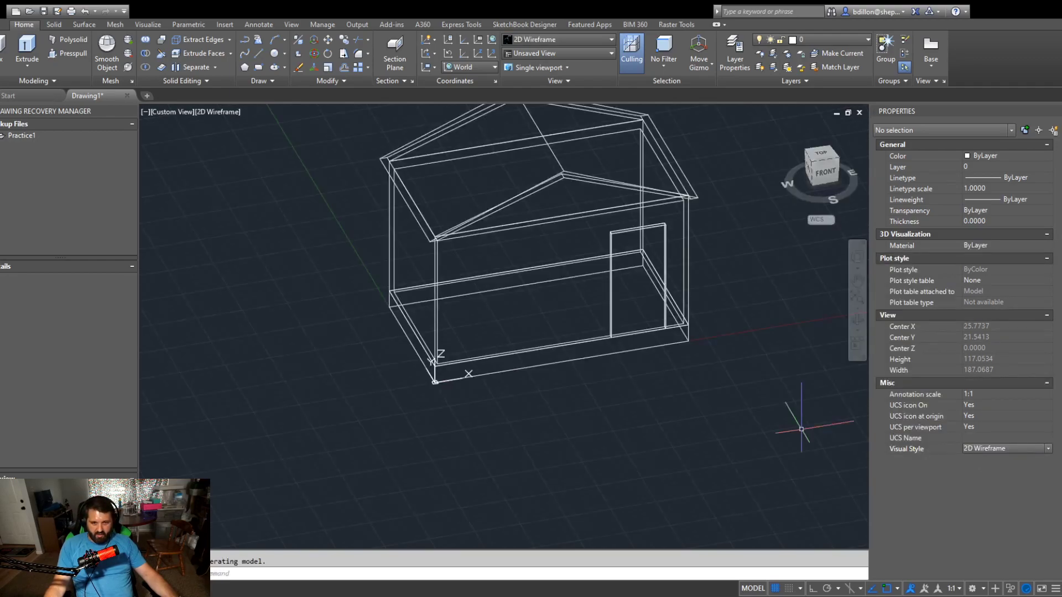
# Step: Set the door solid's height to 31.5 and its length to 14.5
pyautogui.click(644, 330)
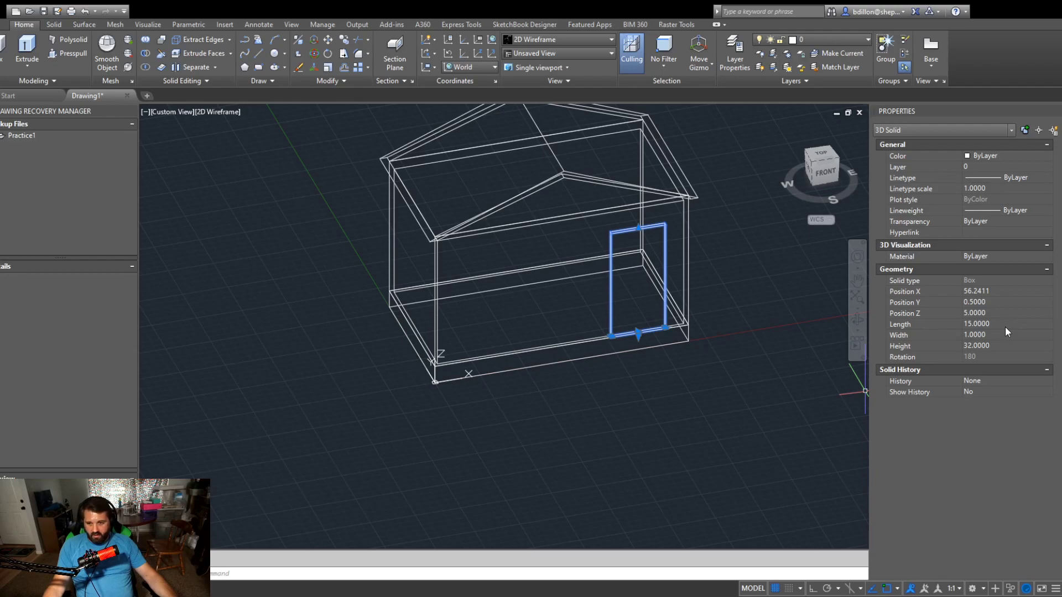
pyautogui.click(1014, 344)
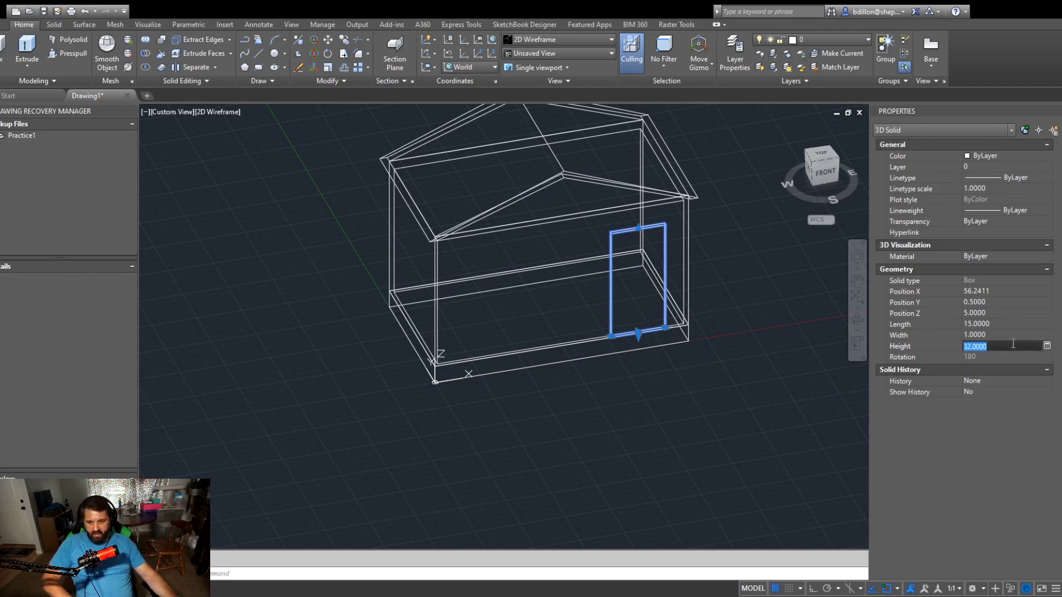
pyautogui.write('31.5')
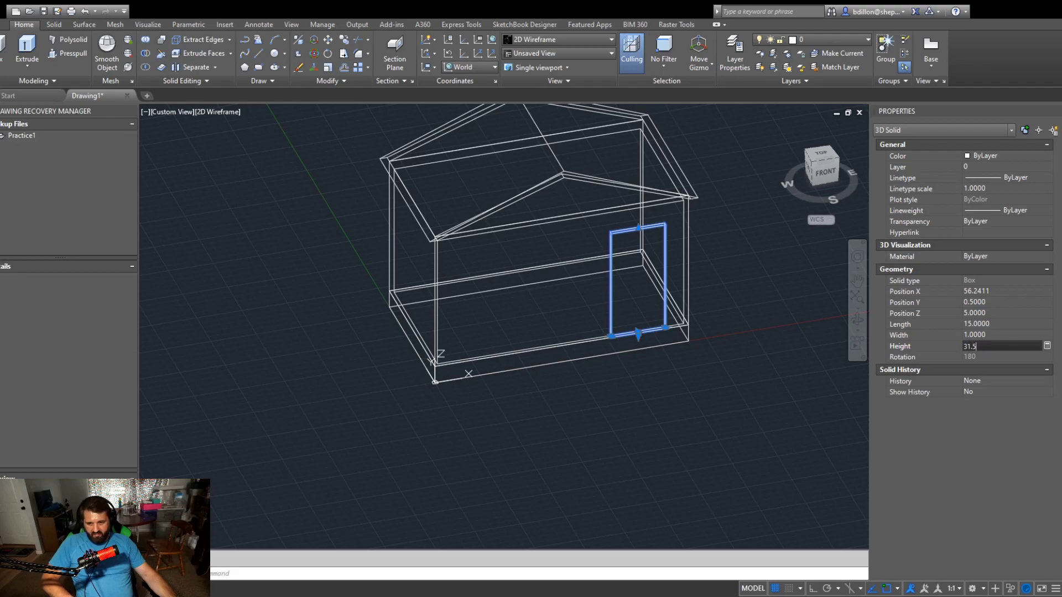
pyautogui.press('Return')
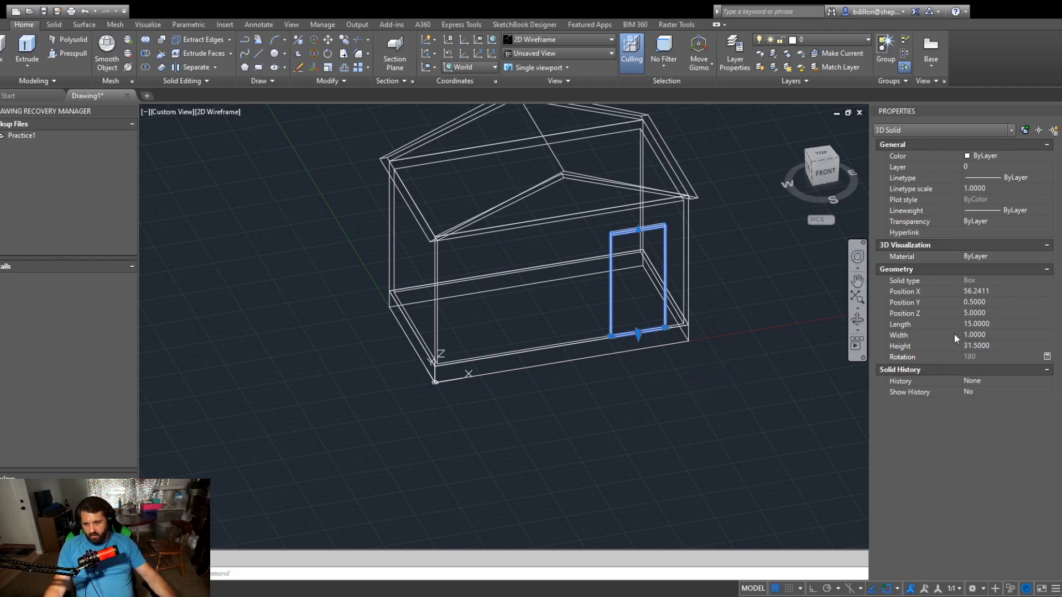
pyautogui.click(982, 326)
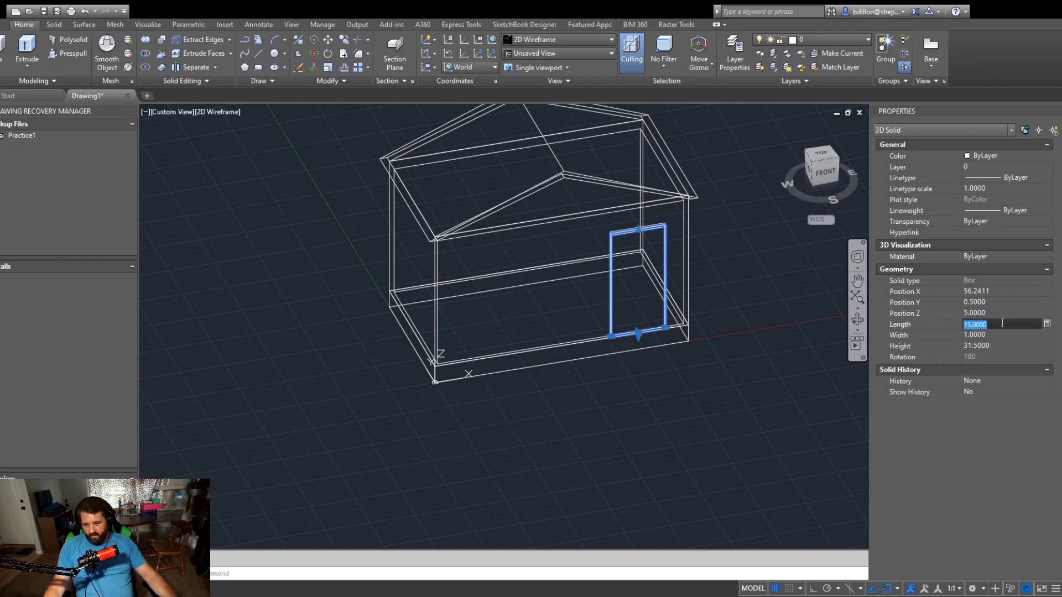
pyautogui.write('14.5')
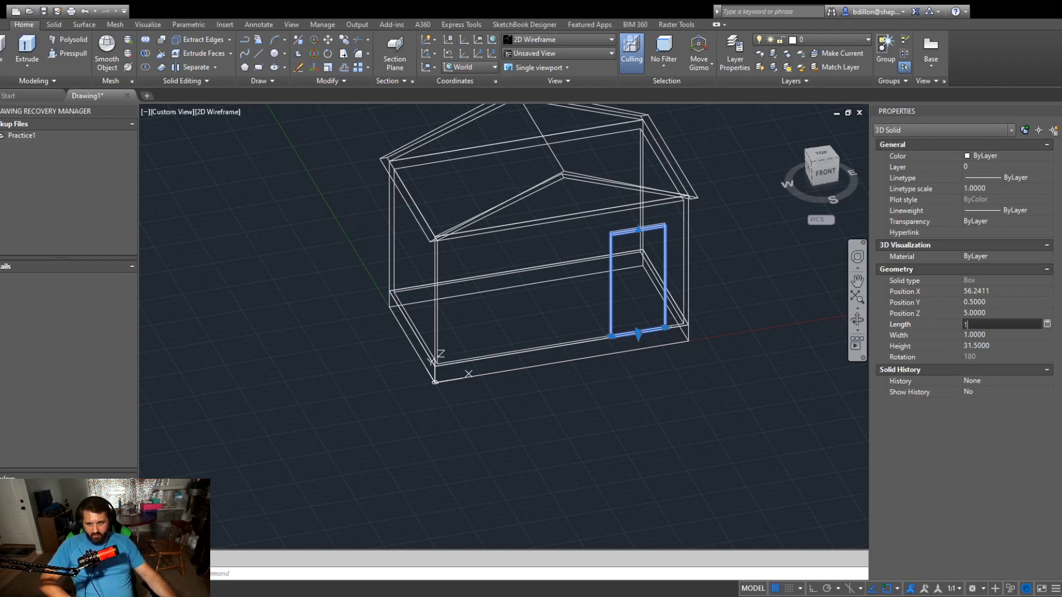
pyautogui.press('Tab')
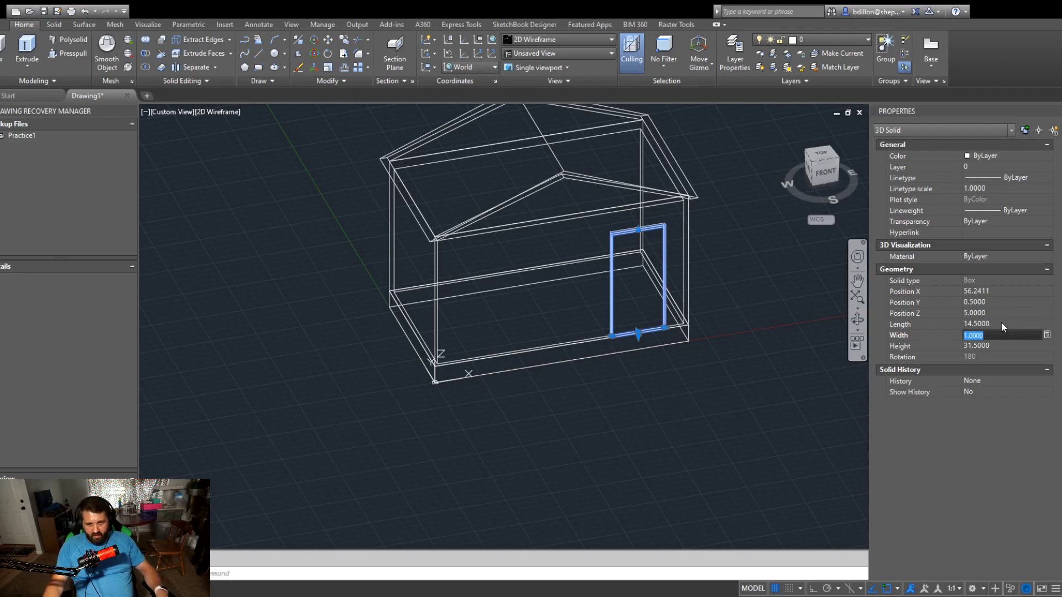
pyautogui.press('Escape')
# Step: Move the resized door solid 0.25 straight up with Ortho on to leave clearance inside its opening
pyautogui.scroll(6, 625, 279)
pyautogui.moveTo(618, 267); pyautogui.dragTo(604, 485, button='middle')
pyautogui.scroll(6, 569, 310)
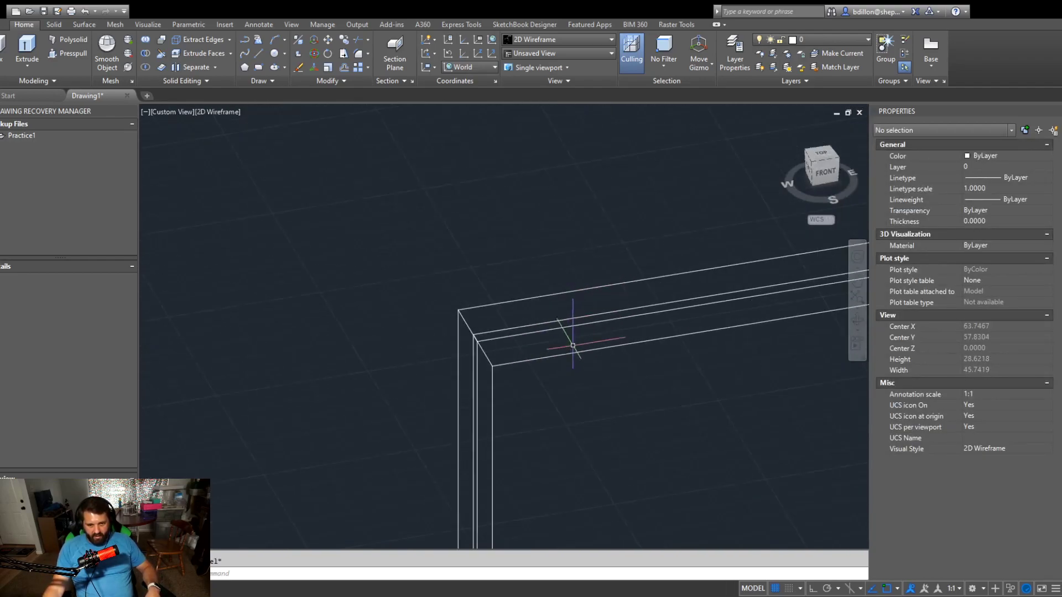
pyautogui.moveTo(550, 372)
pyautogui.keyDown('shift'); pyautogui.mouseDown(button='middle')
pyautogui.moveTo(548, 384)
pyautogui.moveTo(545, 352)
pyautogui.mouseUp(button='middle'); pyautogui.keyUp('shift')
pyautogui.click(536, 342)
pyautogui.click(520, 375)
pyautogui.click(558, 401)
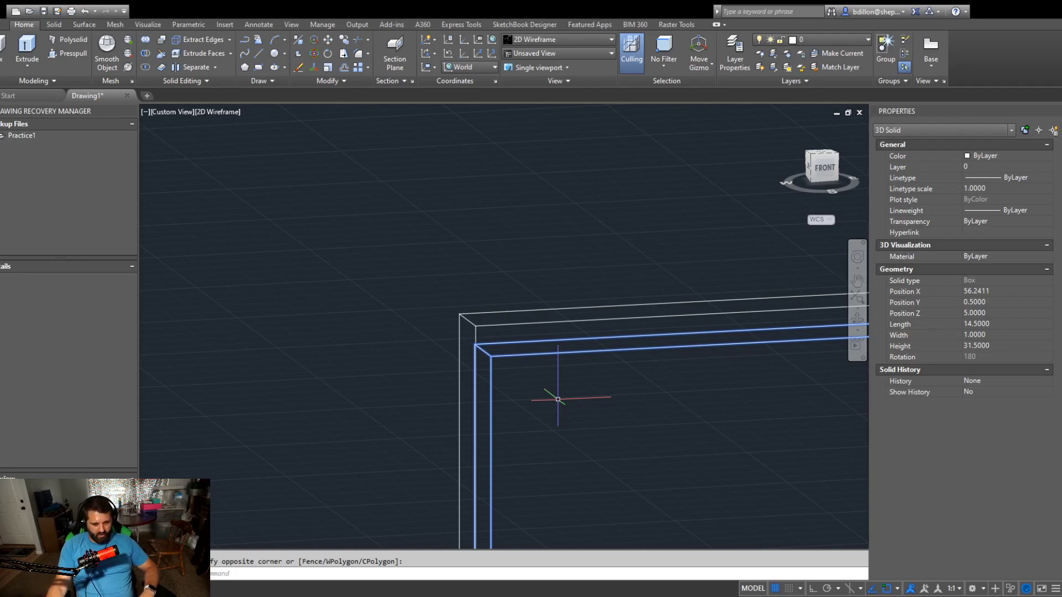
pyautogui.write('m')
pyautogui.press('space')
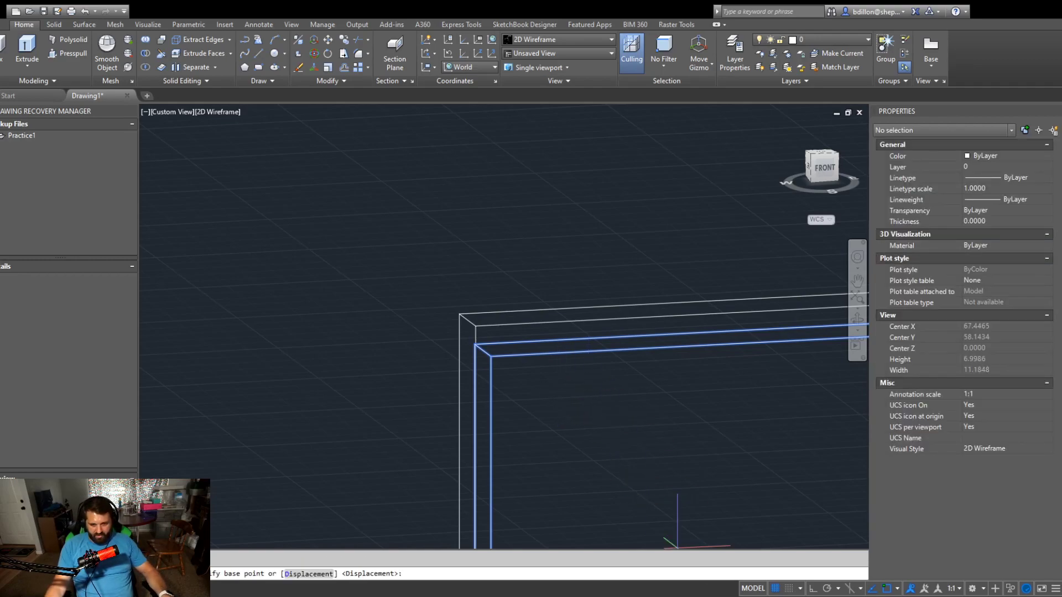
pyautogui.click(684, 487)
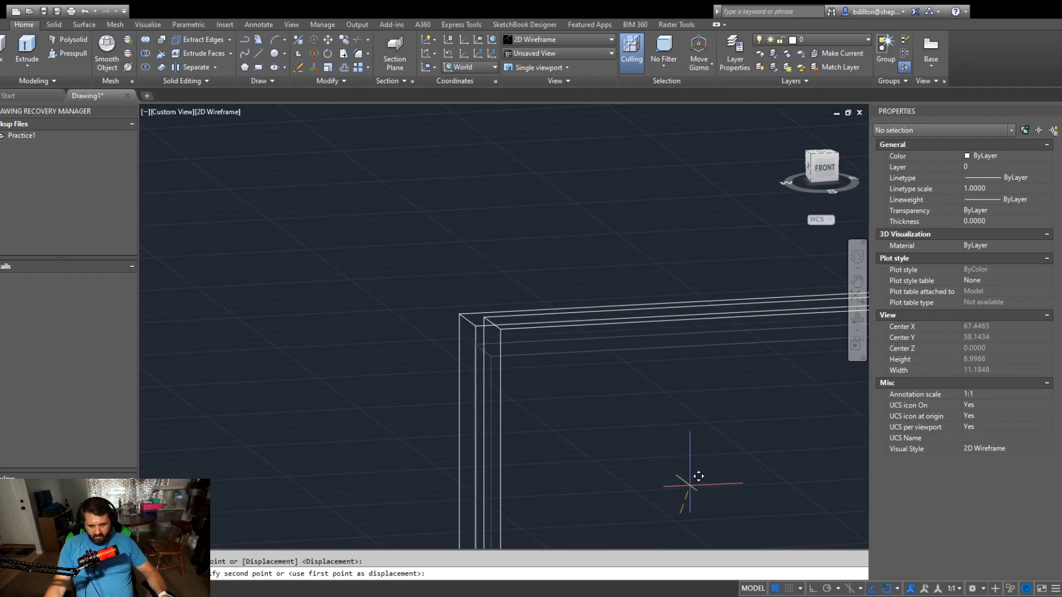
pyautogui.press('F8')
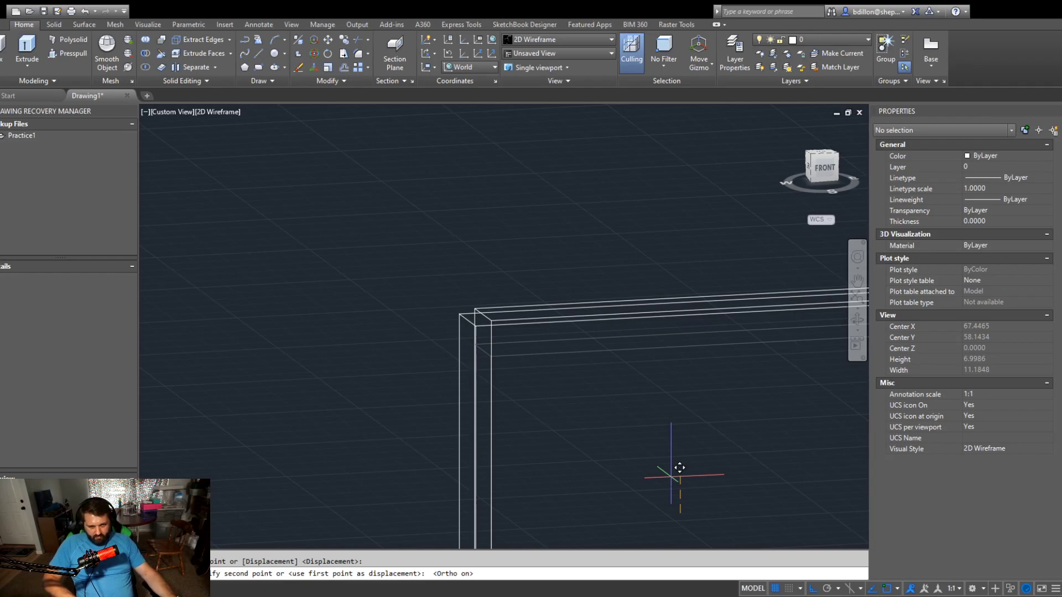
pyautogui.write('.25')
pyautogui.press('Return')
# Step: Show the whole house in the Realistic visual style
pyautogui.keyDown('shift'); pyautogui.moveTo(680, 439); pyautogui.dragTo(529, 420, button='middle'); pyautogui.keyUp('shift')
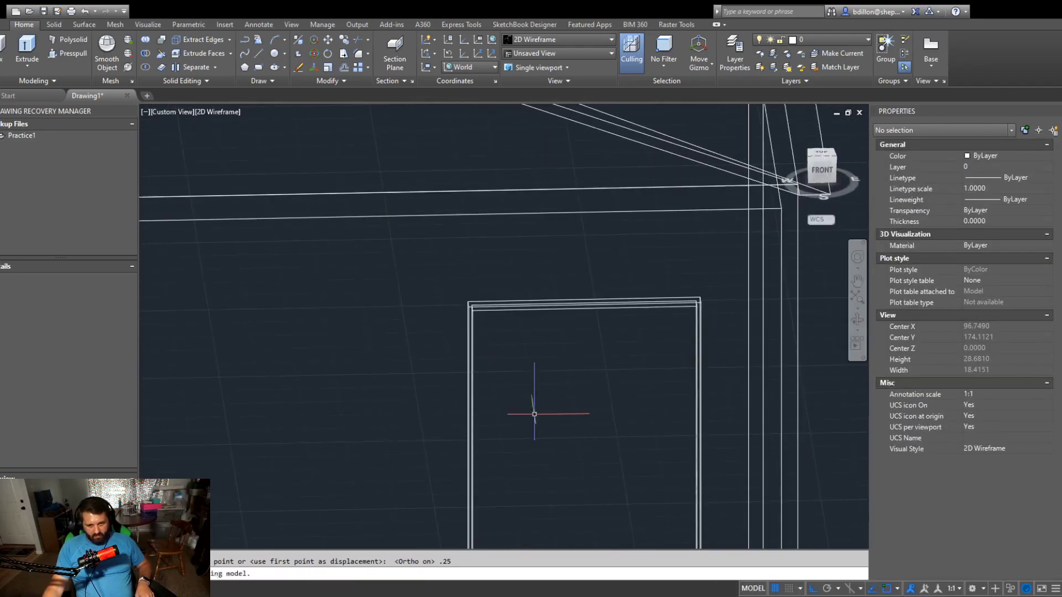
pyautogui.scroll(-3, 666, 471)
pyautogui.moveTo(656, 470); pyautogui.dragTo(651, 335, button='middle')
pyautogui.keyDown('shift'); pyautogui.moveTo(607, 489); pyautogui.dragTo(639, 511, button='middle'); pyautogui.keyUp('shift')
pyautogui.click(1003, 446)
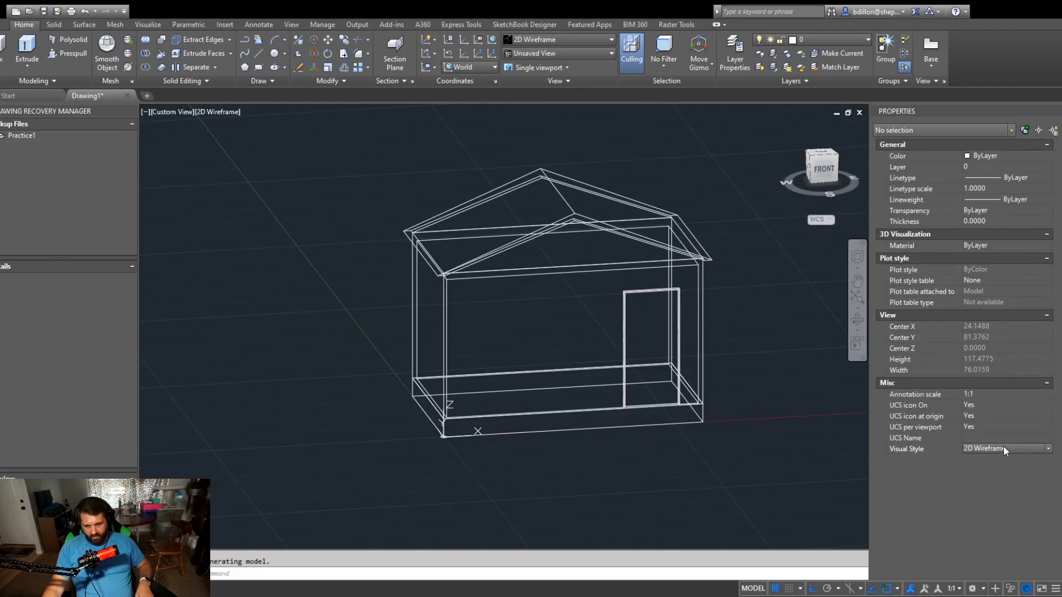
pyautogui.click(1048, 449)
pyautogui.click(1027, 482)
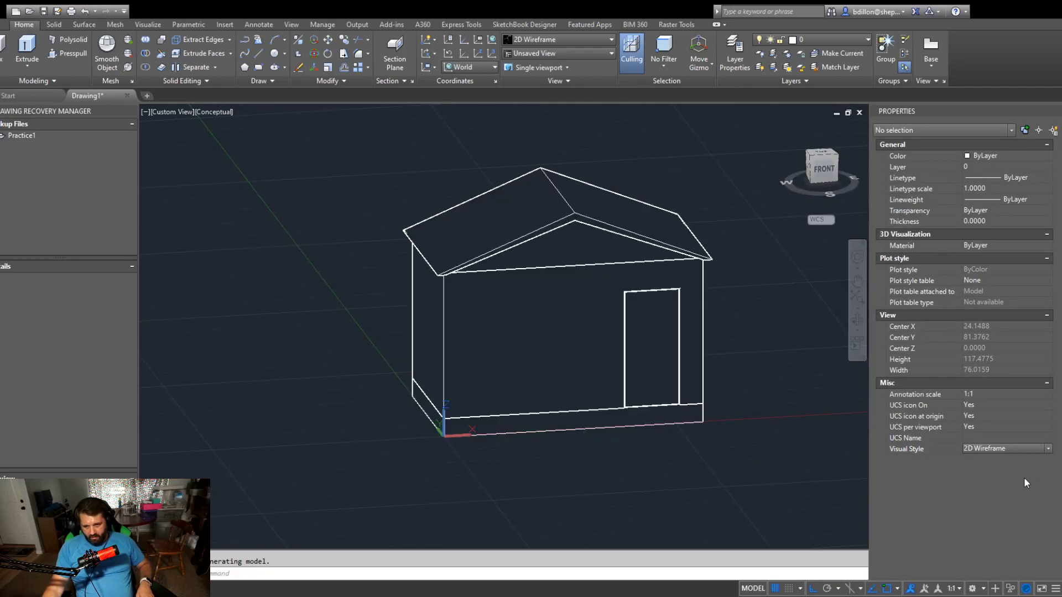
pyautogui.click(1018, 488)
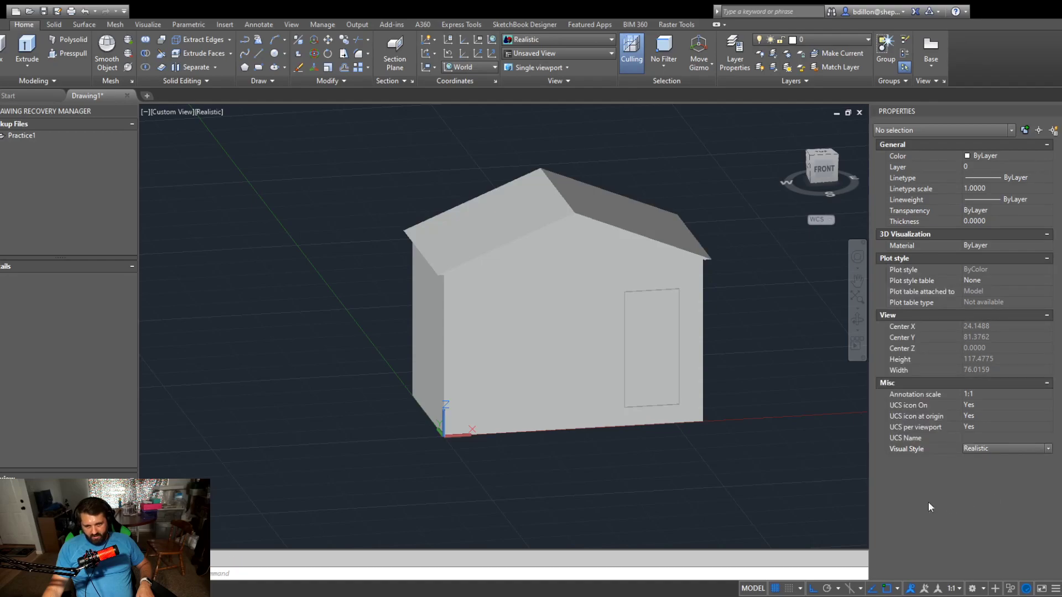
# Step: Examine the gap around the door in the front wall up close and from both sides
pyautogui.keyDown('shift'); pyautogui.moveTo(700, 467); pyautogui.dragTo(646, 453, button='middle'); pyautogui.keyUp('shift')
pyautogui.scroll(8, 642, 387)
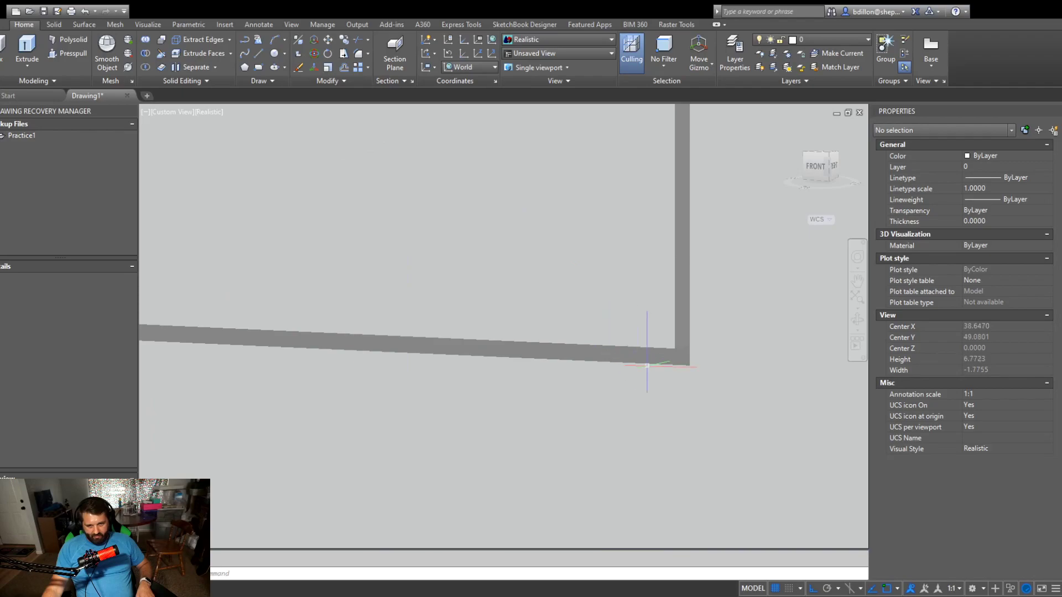
pyautogui.keyDown('shift'); pyautogui.moveTo(653, 358); pyautogui.dragTo(676, 352, button='middle'); pyautogui.keyUp('shift')
pyautogui.scroll(-10, 658, 367)
pyautogui.keyDown('shift'); pyautogui.moveTo(577, 439); pyautogui.dragTo(572, 458, button='middle'); pyautogui.keyUp('shift')
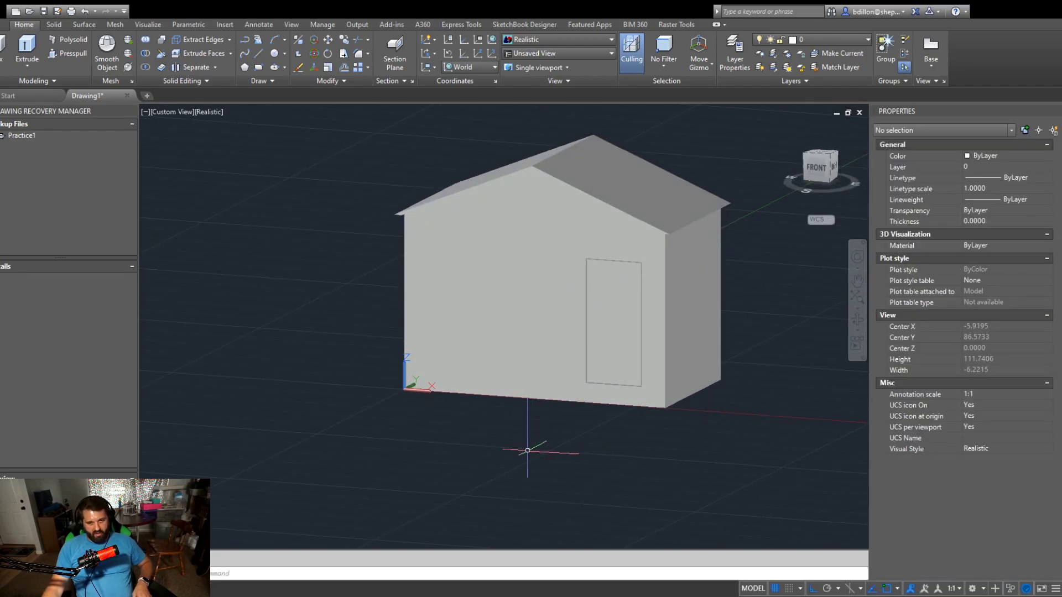
pyautogui.keyDown('shift'); pyautogui.moveTo(521, 450); pyautogui.dragTo(606, 457, button='middle'); pyautogui.keyUp('shift')
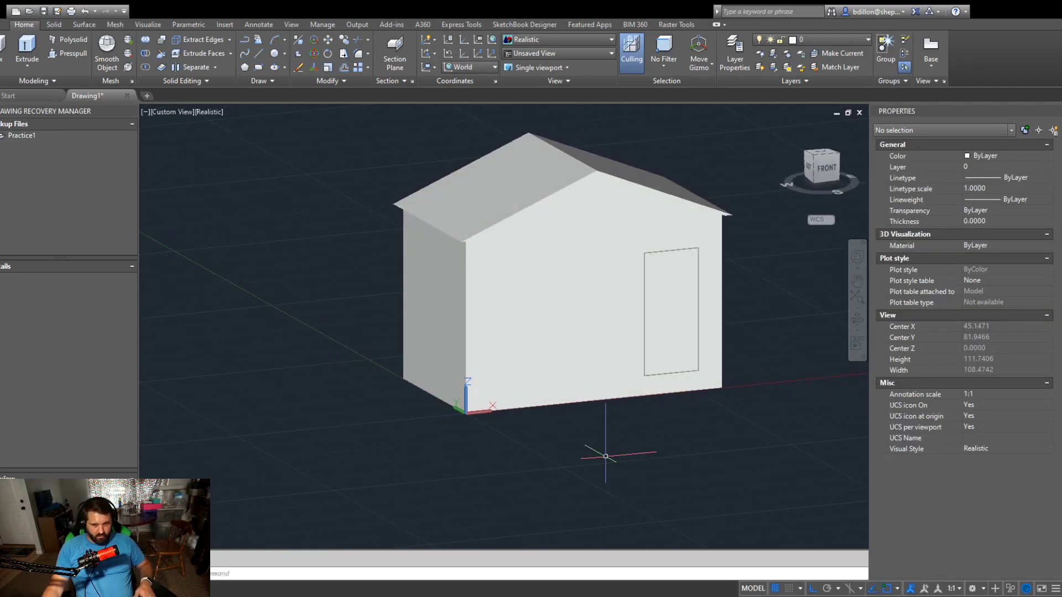
pyautogui.click(661, 294)
pyautogui.press('Escape')
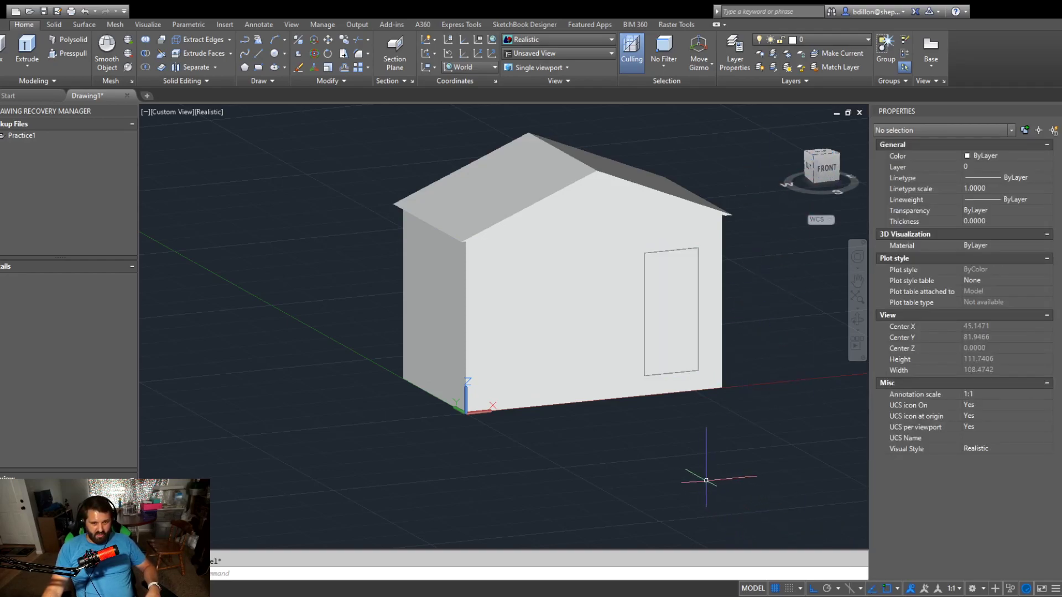
# Step: Switch the visual style back to 2D Wireframe for further editing of the door
pyautogui.click(980, 450)
pyautogui.click(981, 451)
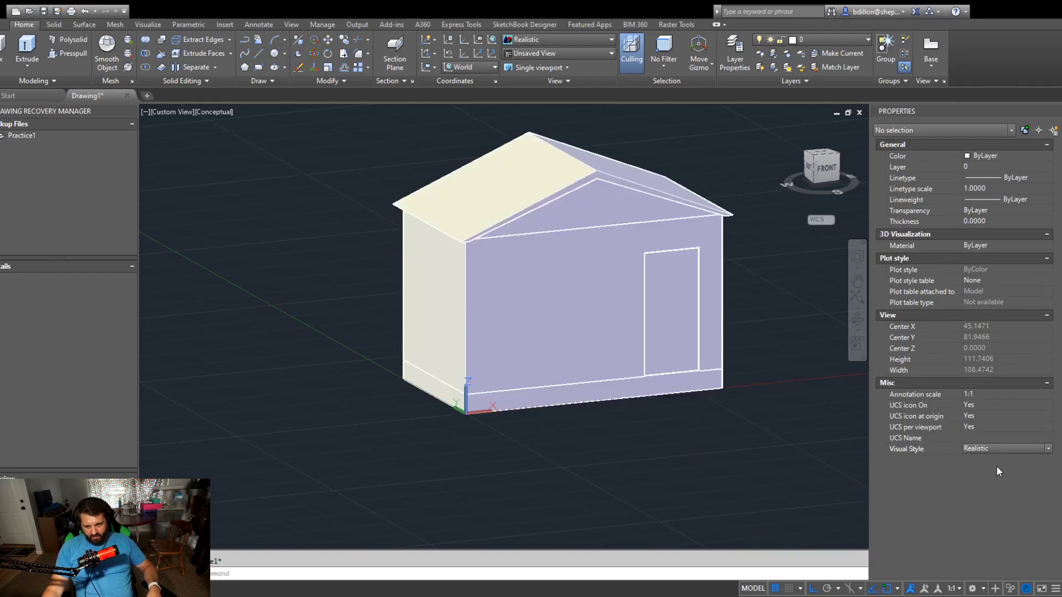
pyautogui.click(997, 463)
# Step: Try to rotate the door solid about the midpoint of the opening's upper edge on the hinge side
pyautogui.scroll(8, 663, 269)
pyautogui.moveTo(545, 178); pyautogui.dragTo(524, 285, button='middle')
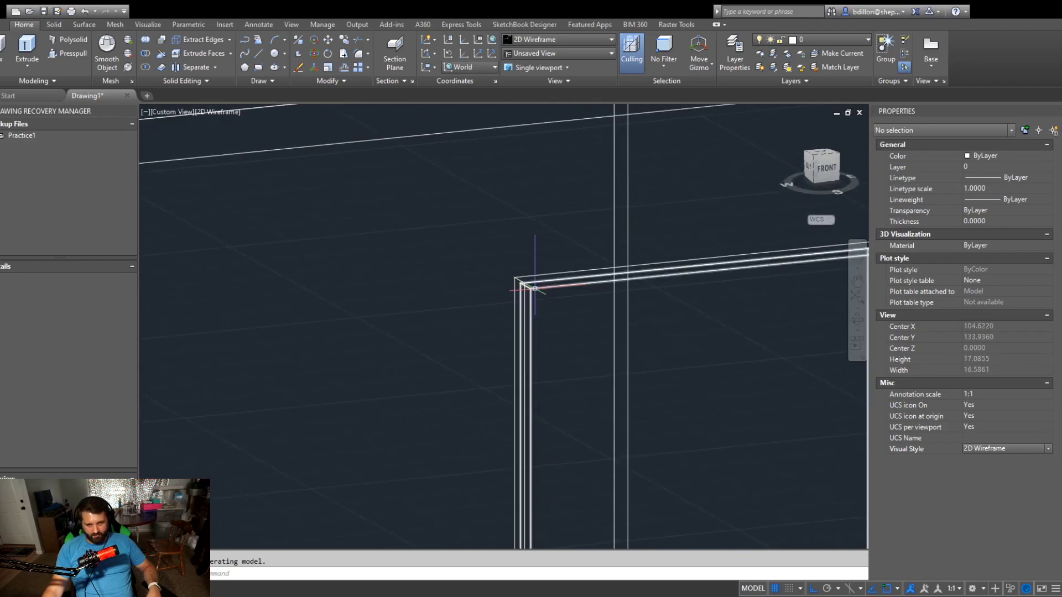
pyautogui.click(541, 289)
pyautogui.scroll(-2, 597, 355)
pyautogui.scroll(4, 524, 294)
pyautogui.scroll(7, 601, 354)
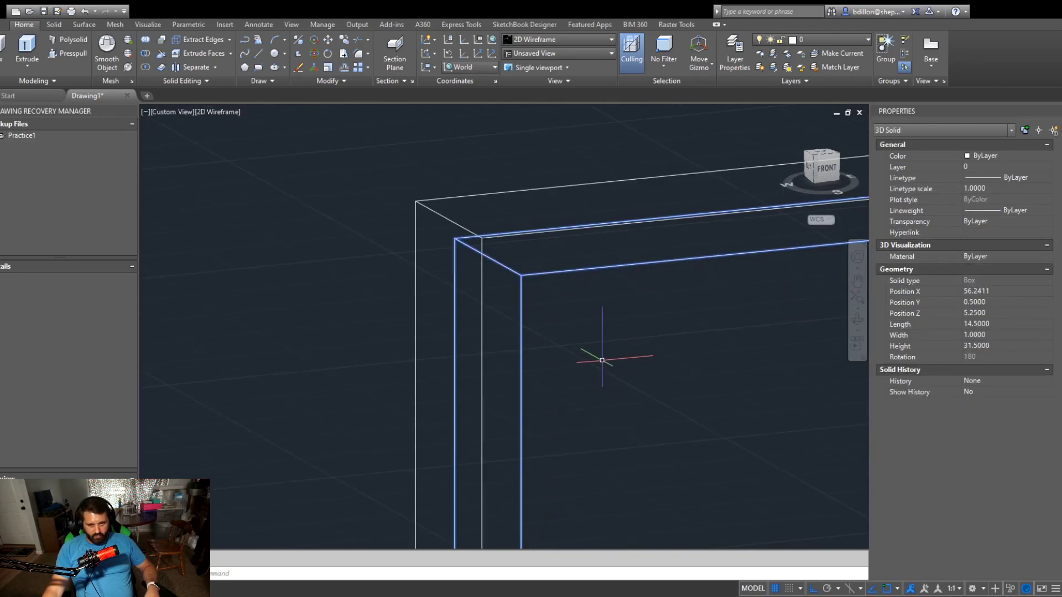
pyautogui.scroll(-5, 625, 394)
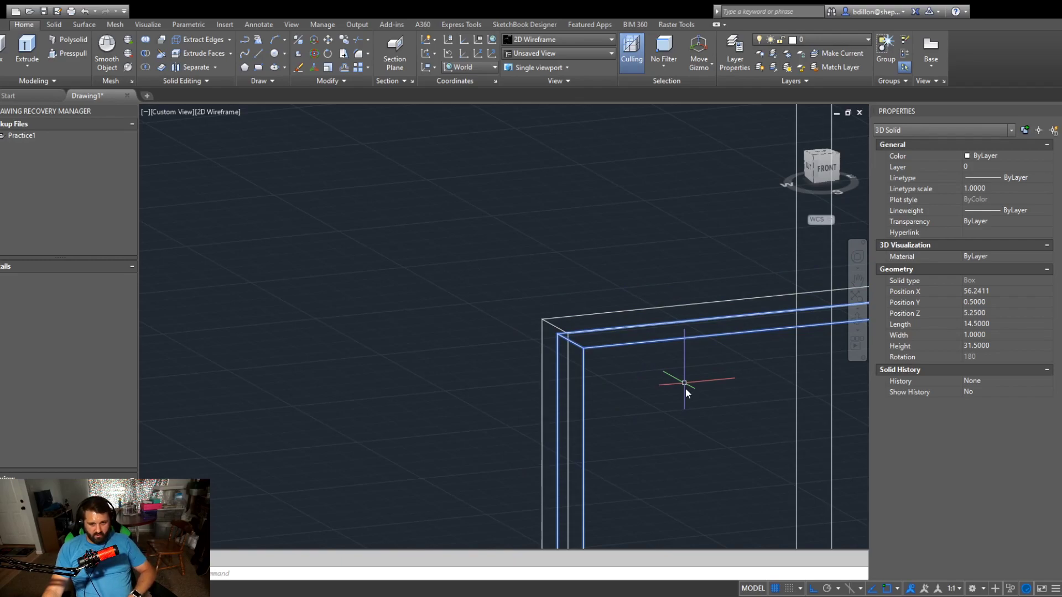
pyautogui.write('ro')
pyautogui.press('Return')
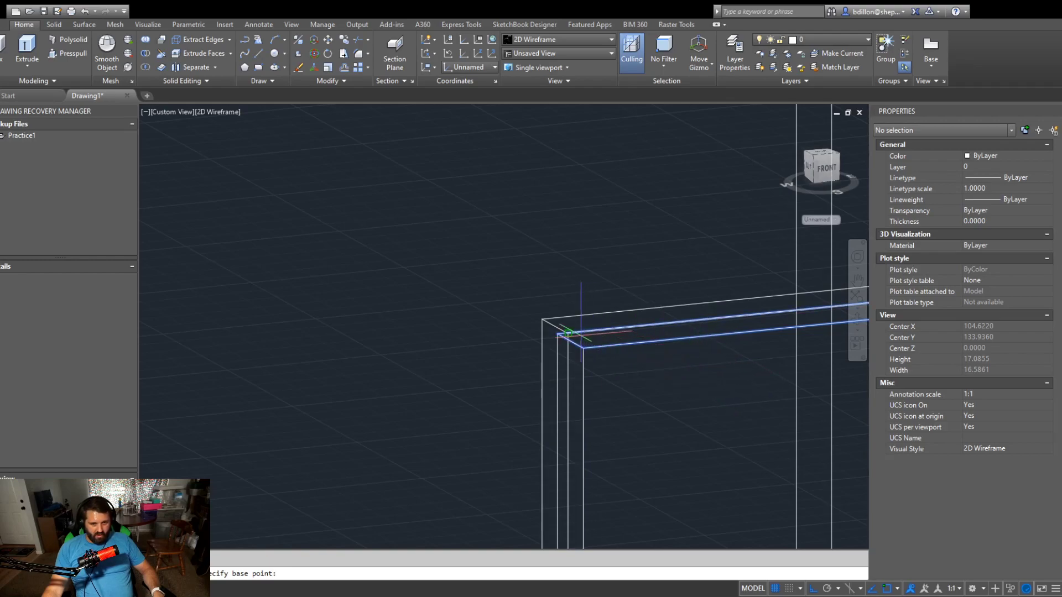
pyautogui.keyDown('shift'); pyautogui.moveTo(598, 332); pyautogui.dragTo(547, 321, button='middle'); pyautogui.keyUp('shift')
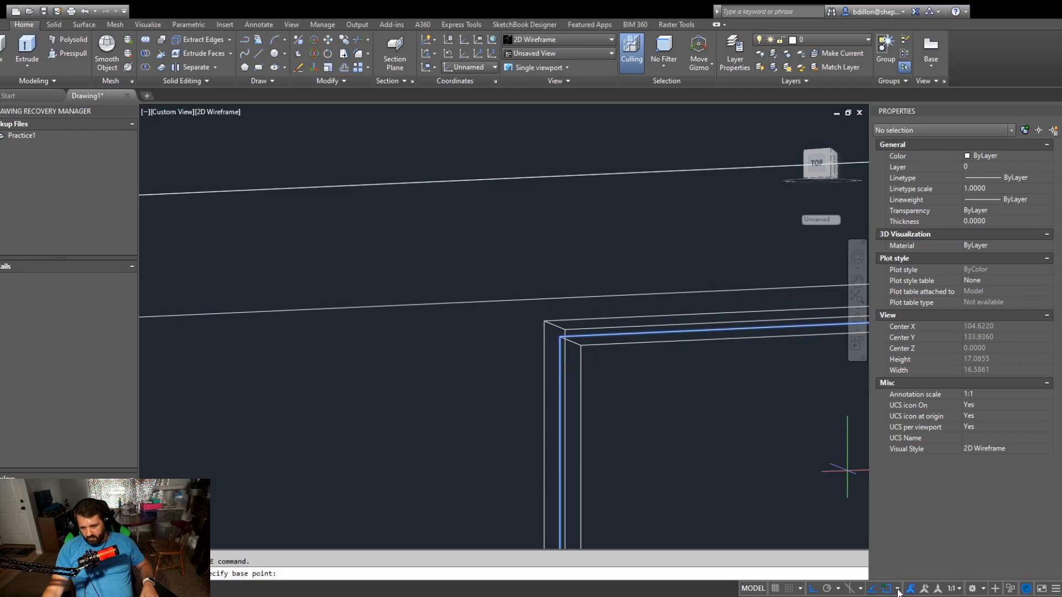
pyautogui.keyDown('shift'); pyautogui.moveTo(541, 296); pyautogui.dragTo(563, 335, button='middle'); pyautogui.keyUp('shift')
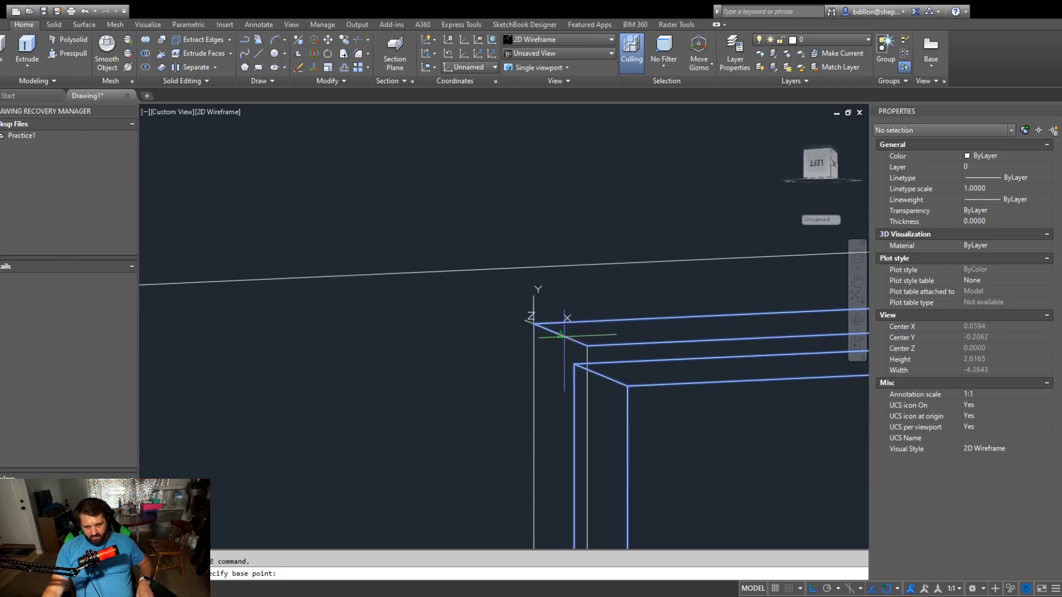
pyautogui.click(563, 335)
pyautogui.scroll(-5, 573, 337)
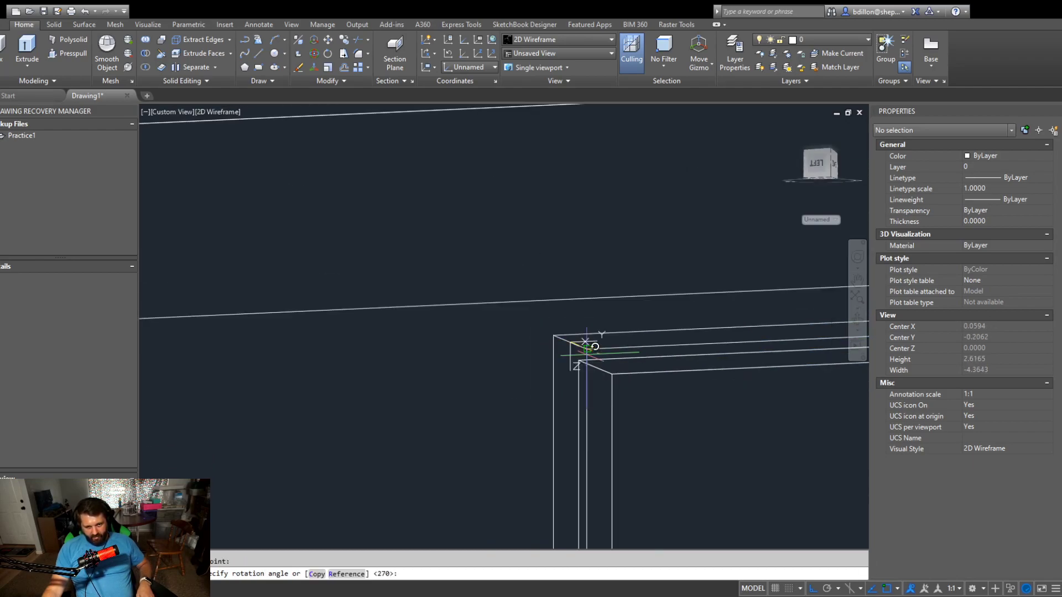
# Step: Preview the door swinging freely about the hinge point with Ortho off, looking from above, and abandon the rotation
pyautogui.keyDown('shift'); pyautogui.moveTo(694, 450); pyautogui.dragTo(624, 300, button='middle'); pyautogui.keyUp('shift')
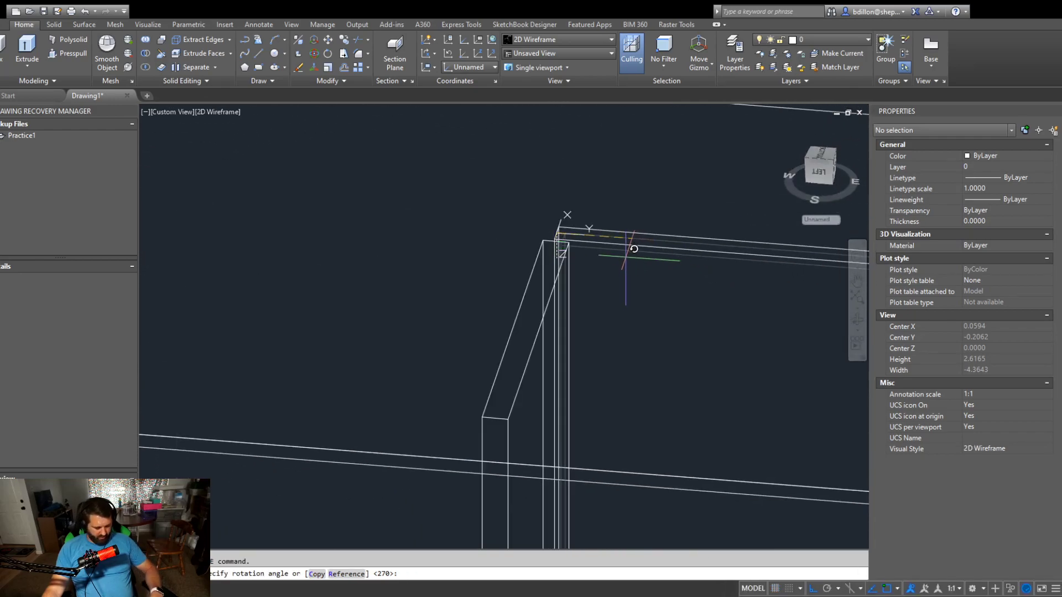
pyautogui.press('F3')
pyautogui.press('F3')
pyautogui.press('F8')
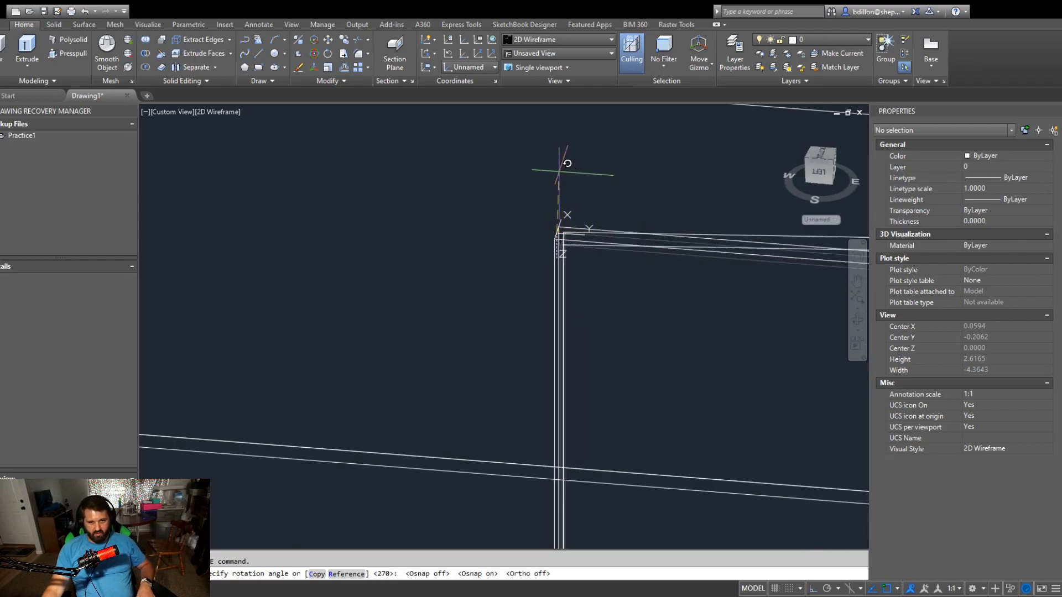
pyautogui.keyDown('shift'); pyautogui.moveTo(550, 166); pyautogui.dragTo(568, 298, button='middle'); pyautogui.keyUp('shift')
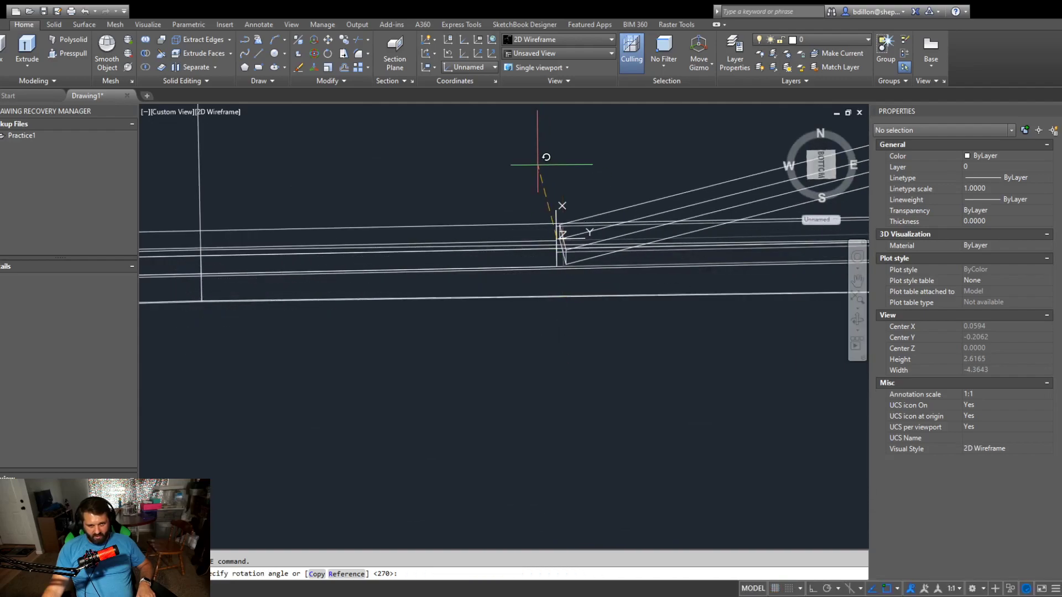
pyautogui.click(824, 173)
pyautogui.scroll(4, 691, 374)
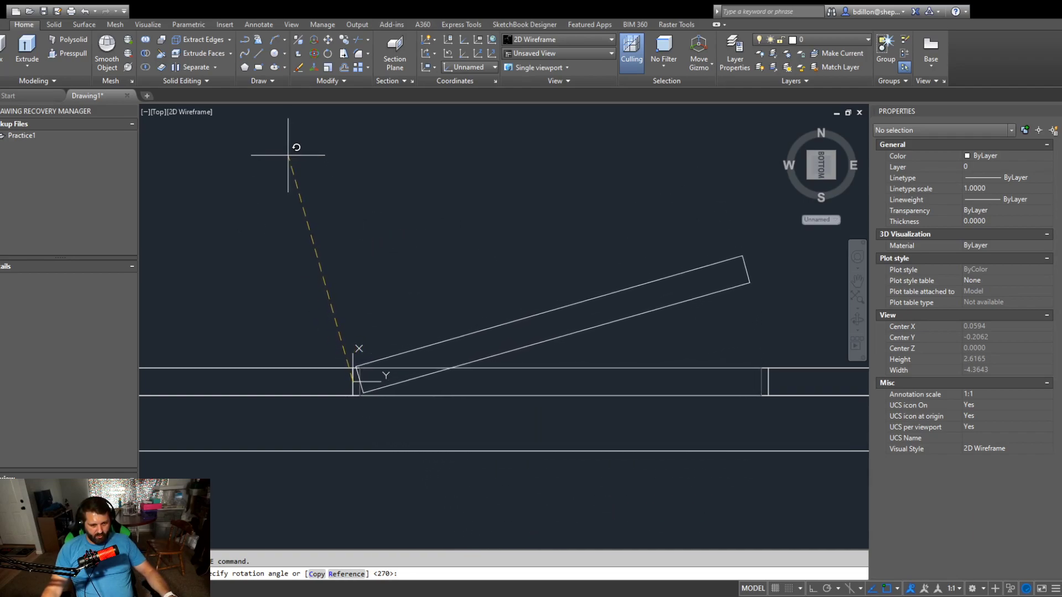
pyautogui.press('Escape')
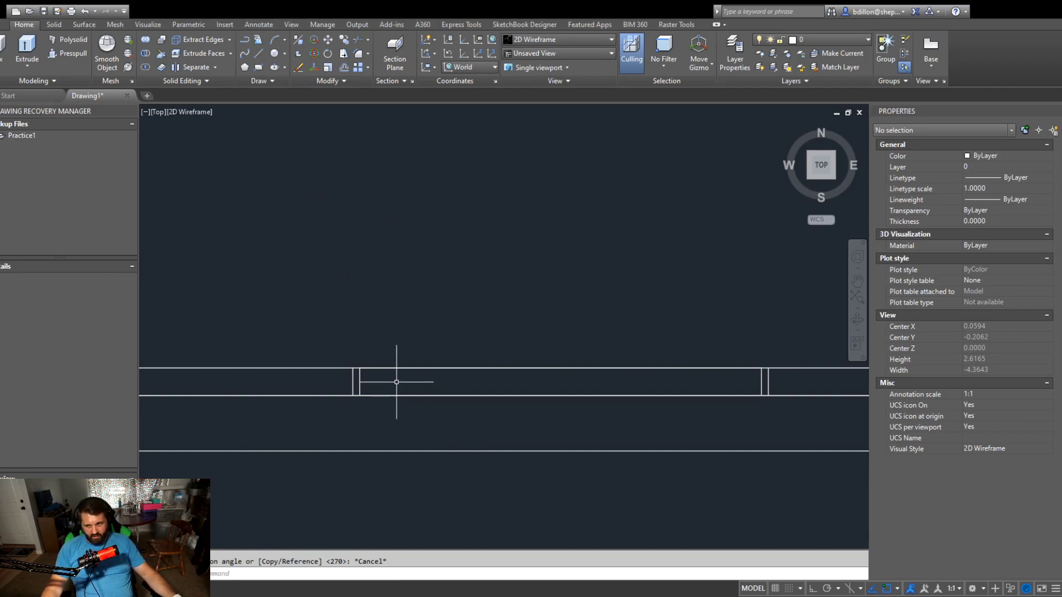
# Step: Try to rotate the door solid outward about the front upper corner of its opening, and cancel the rotation
pyautogui.click(360, 381)
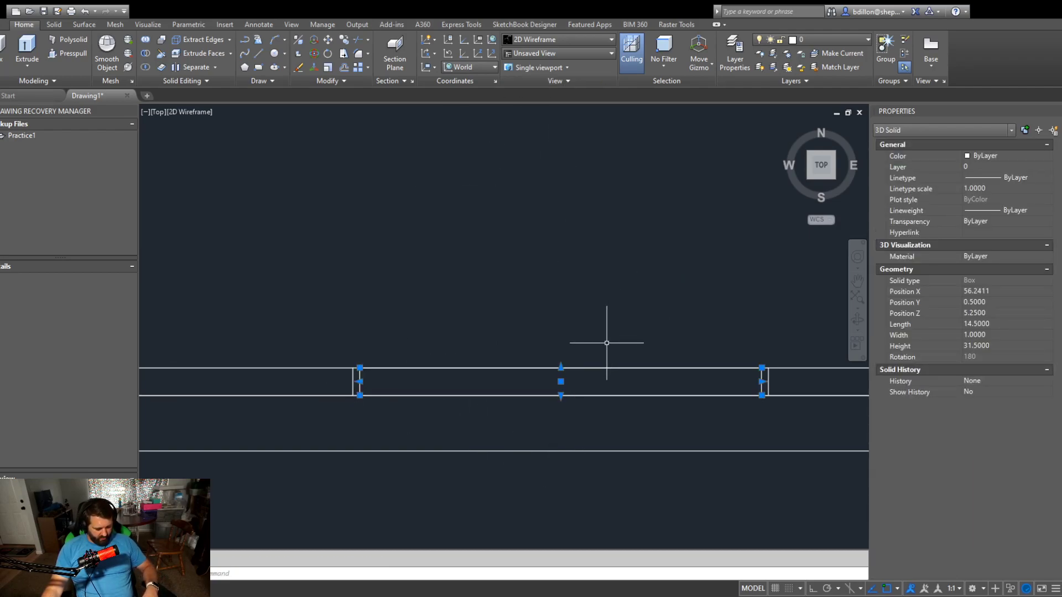
pyautogui.write('m')
pyautogui.press('Return')
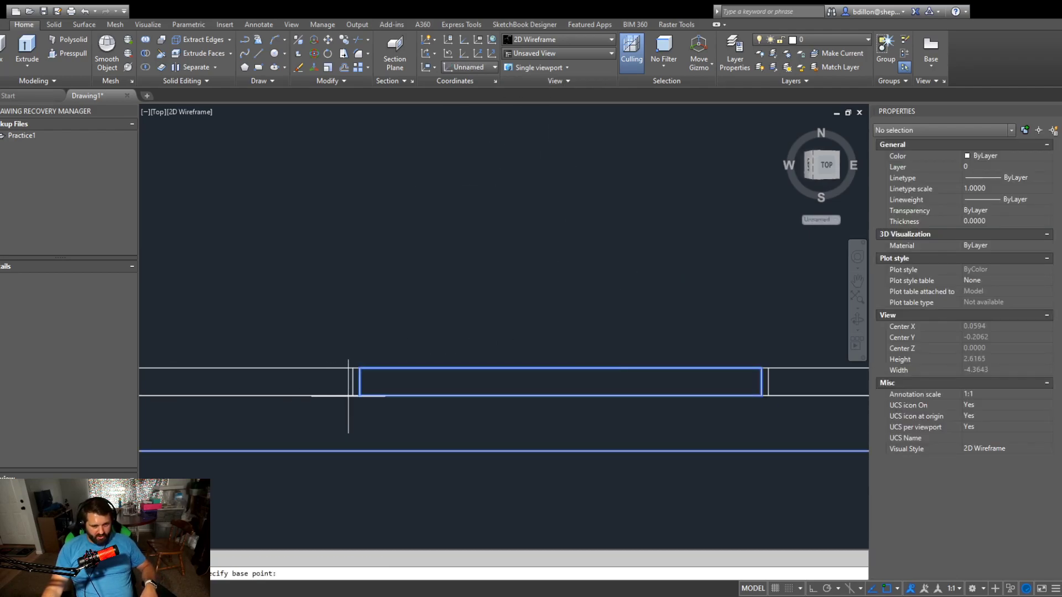
pyautogui.keyDown('shift'); pyautogui.moveTo(367, 415); pyautogui.dragTo(363, 302, button='middle'); pyautogui.keyUp('shift')
pyautogui.click(368, 278)
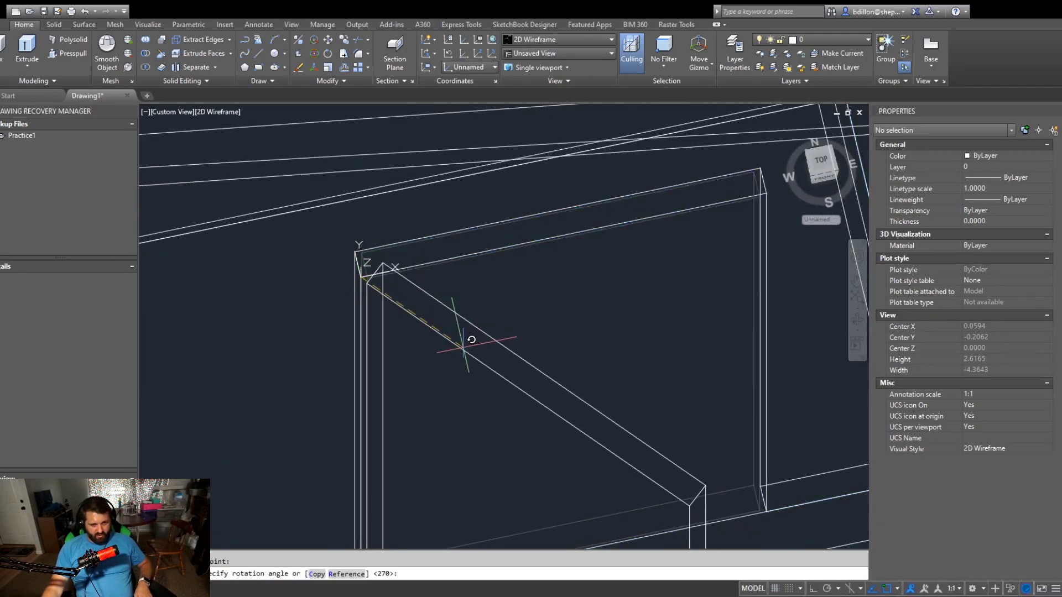
pyautogui.scroll(-3, 513, 260)
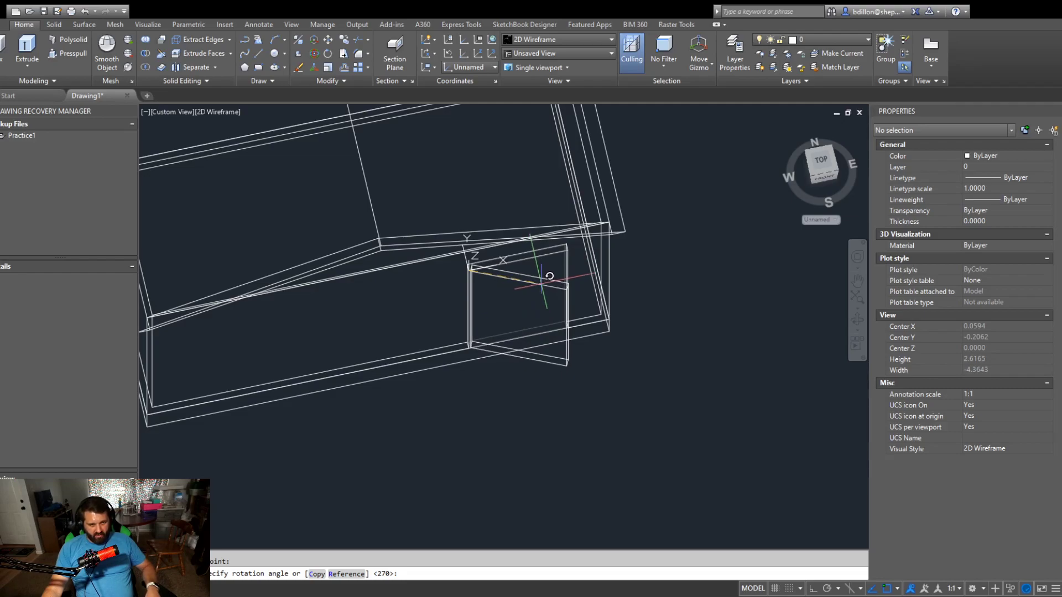
pyautogui.press('Escape')
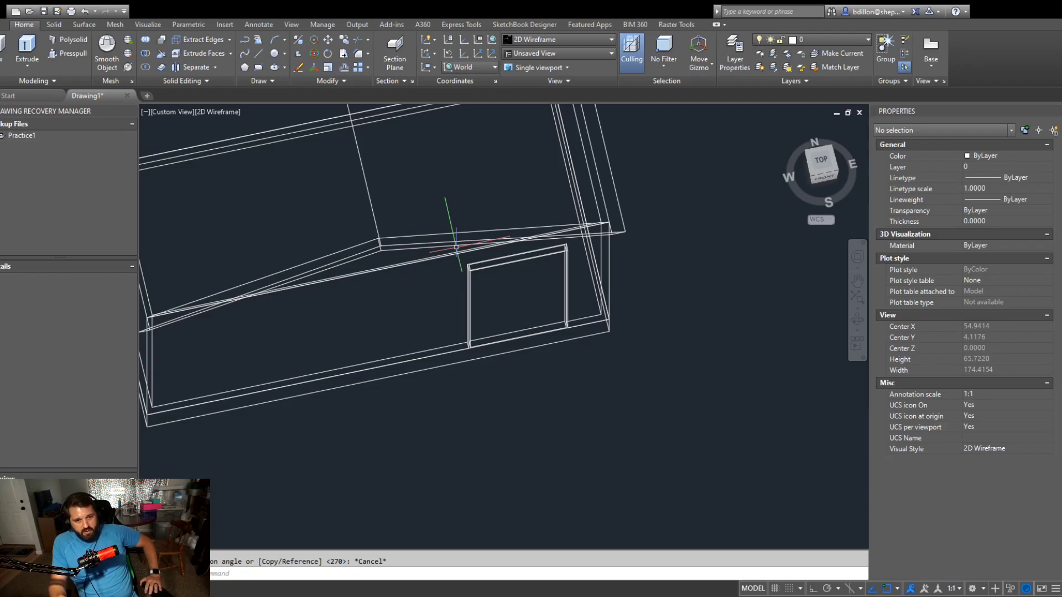
pyautogui.keyDown('shift'); pyautogui.moveTo(621, 427); pyautogui.dragTo(630, 332, button='middle'); pyautogui.keyUp('shift')
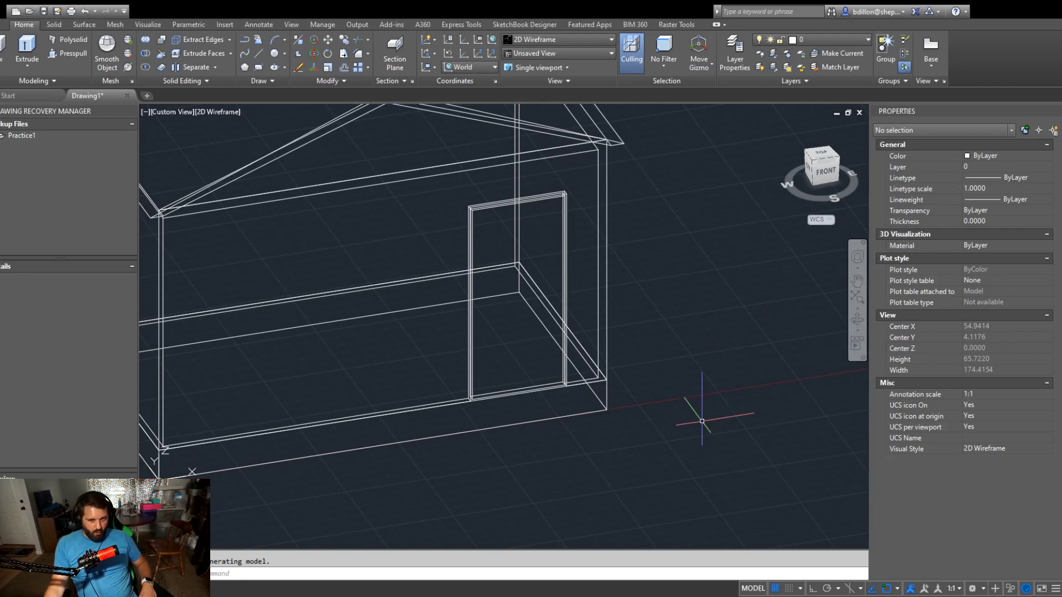
pyautogui.scroll(-5, 687, 445)
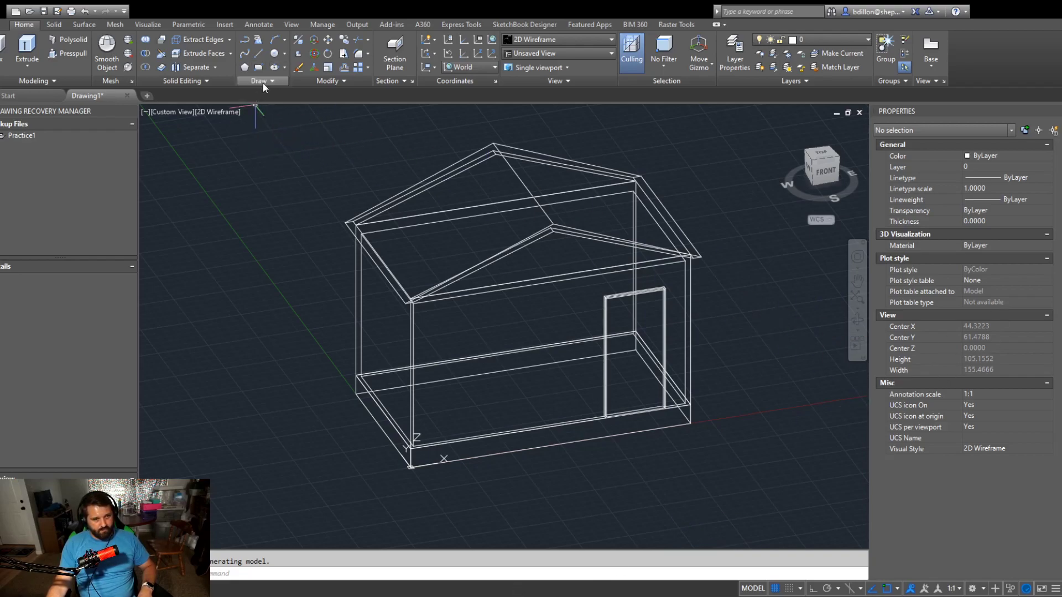
pyautogui.click(1, 53)
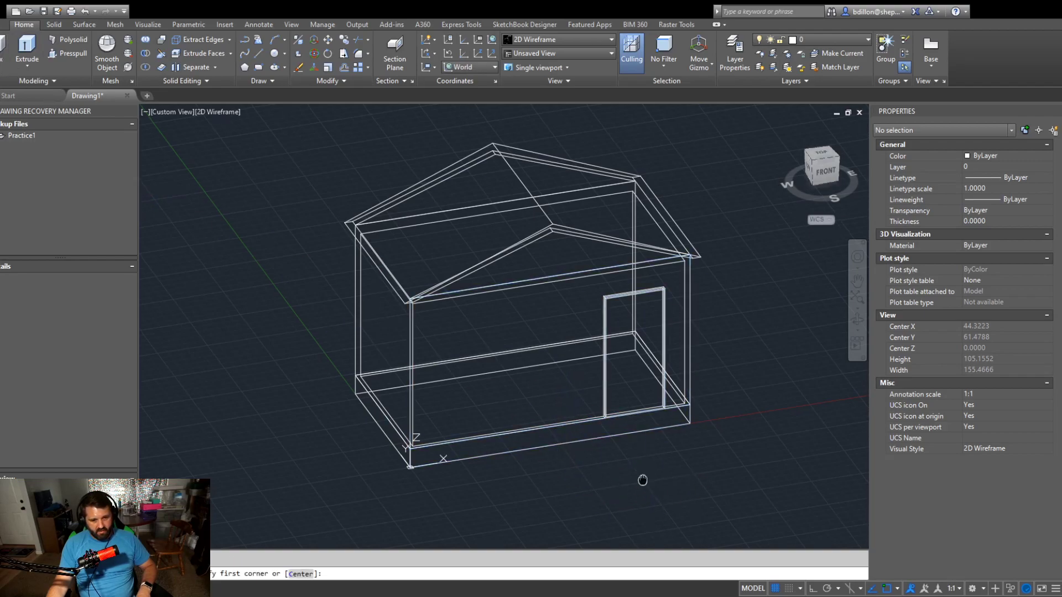
pyautogui.moveTo(645, 474); pyautogui.dragTo(483, 383, button='middle')
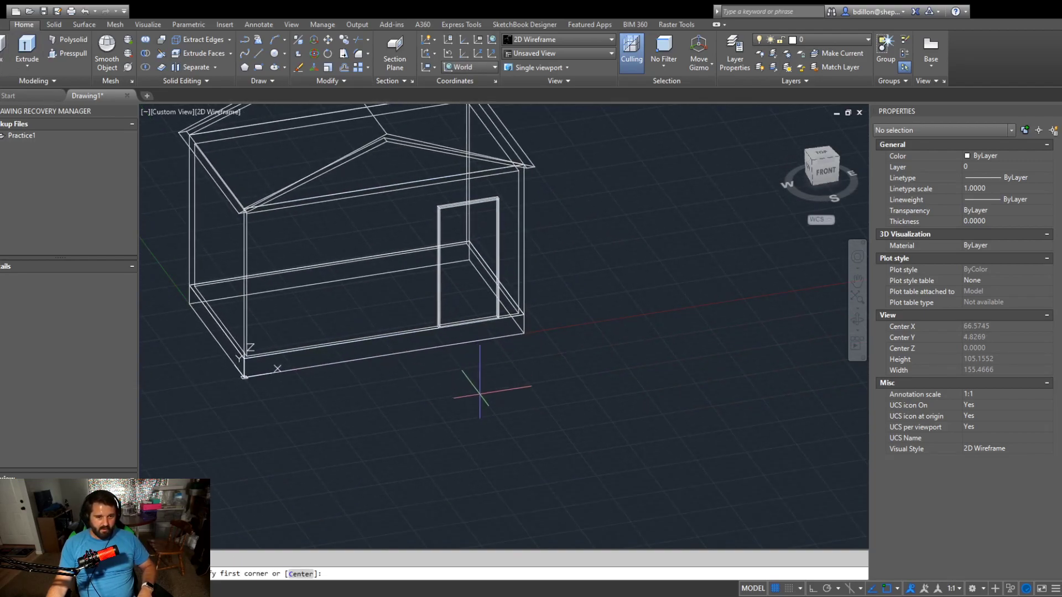
pyautogui.press('Escape')
pyautogui.scroll(8, 434, 327)
pyautogui.click(426, 325)
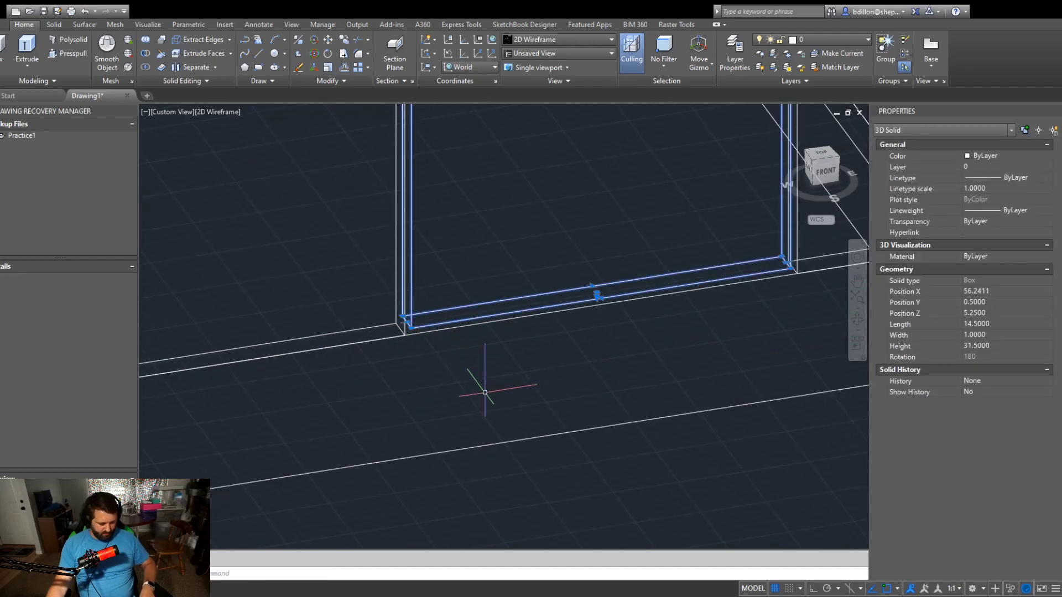
pyautogui.write('c')
pyautogui.press('Return')
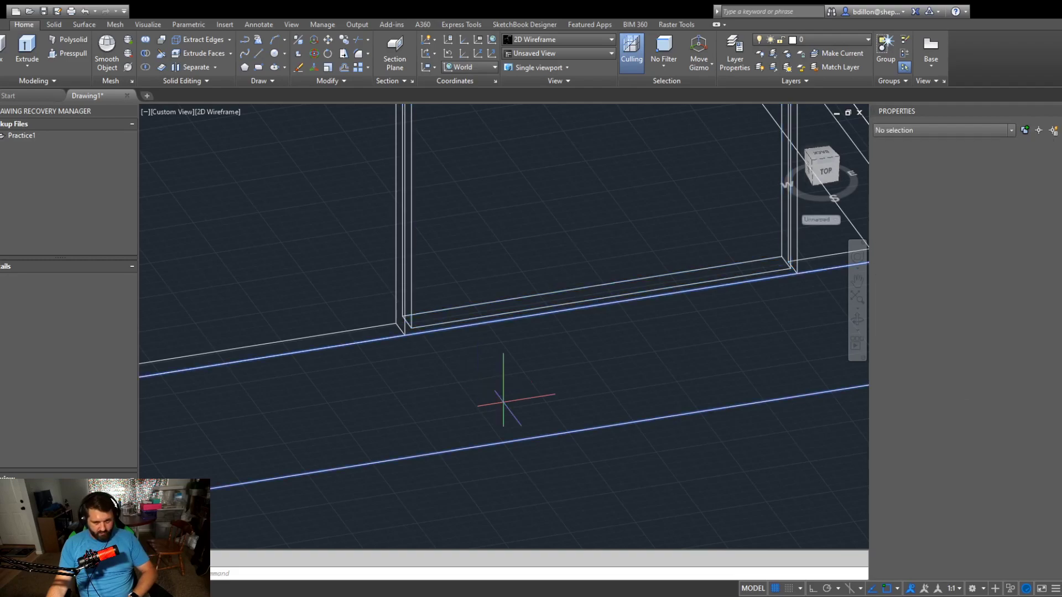
pyautogui.click(515, 392)
pyautogui.scroll(-4, 439, 382)
pyautogui.press('Escape')
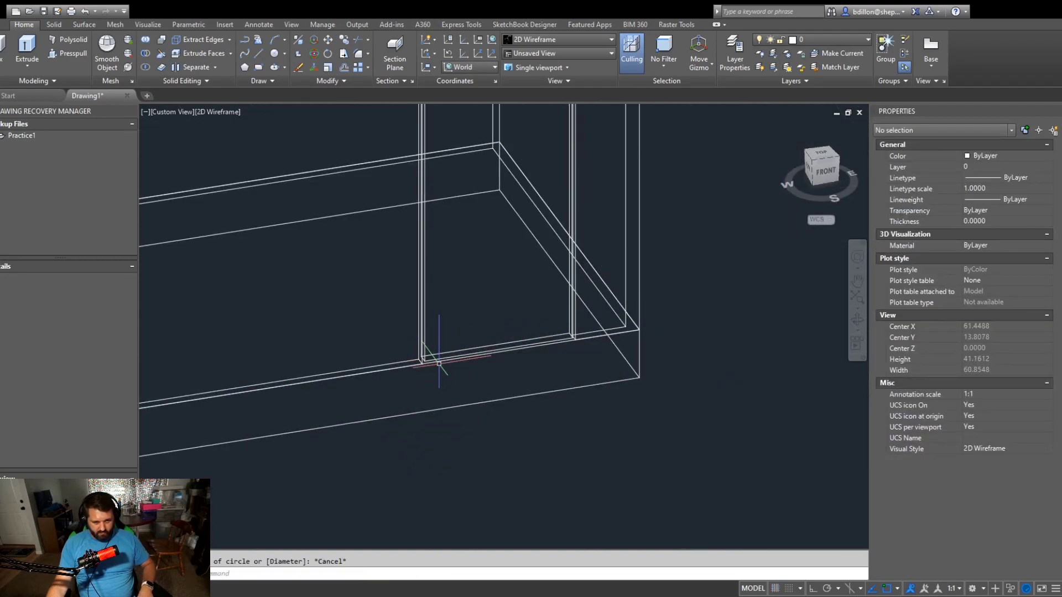
# Step: Copy the door solid from its lower front corner to the empty area outside the house
pyautogui.click(438, 356)
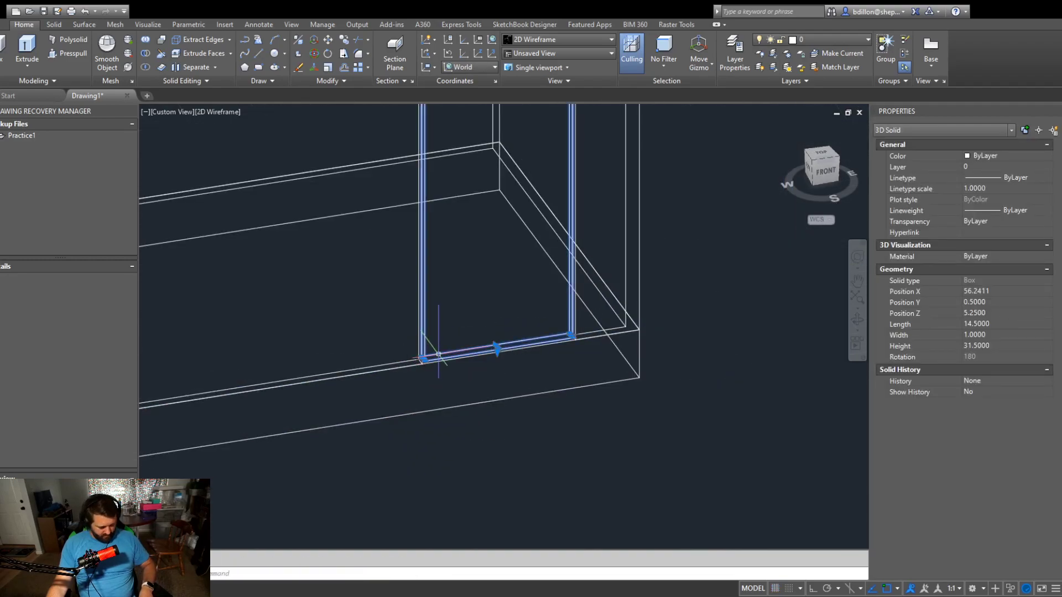
pyautogui.write('co')
pyautogui.press('Return')
pyautogui.scroll(3, 437, 356)
pyautogui.click(434, 373)
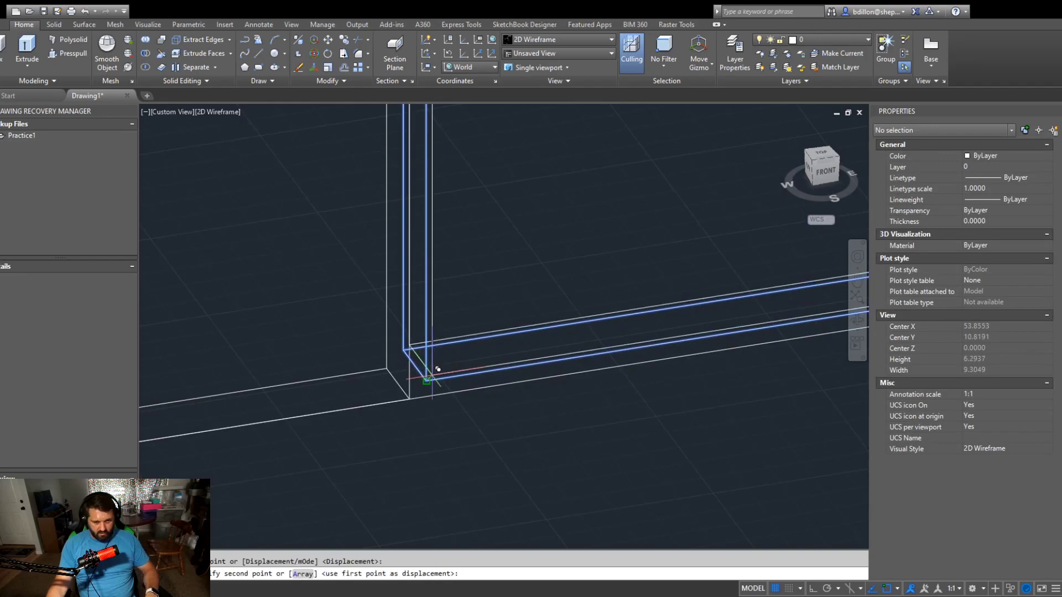
pyautogui.scroll(-5, 570, 372)
pyautogui.click(681, 391)
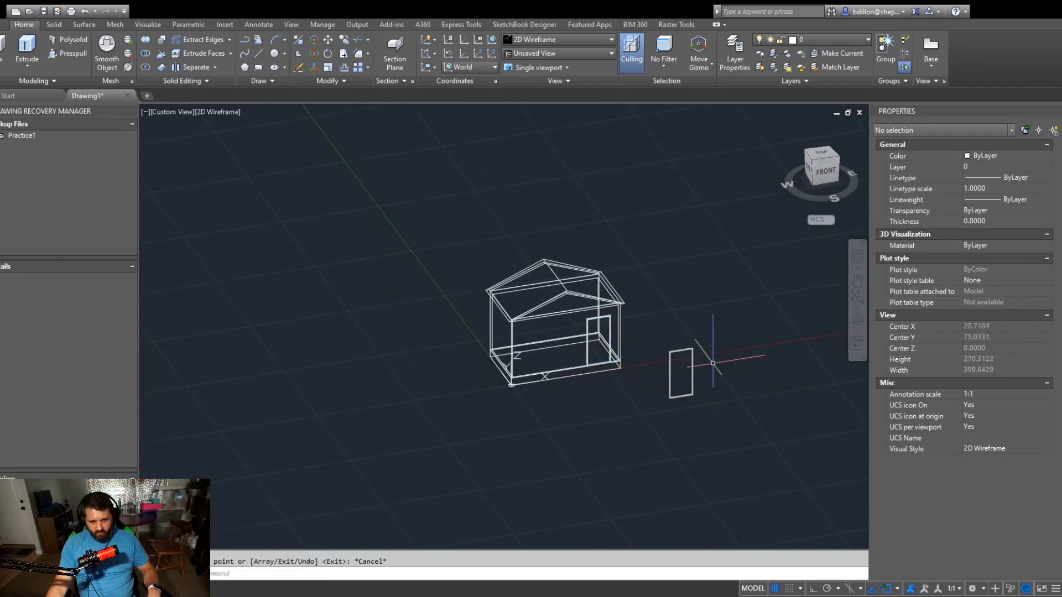
# Step: Set the copied door solid's length to 15 and its height to 20
pyautogui.click(723, 356)
pyautogui.click(669, 408)
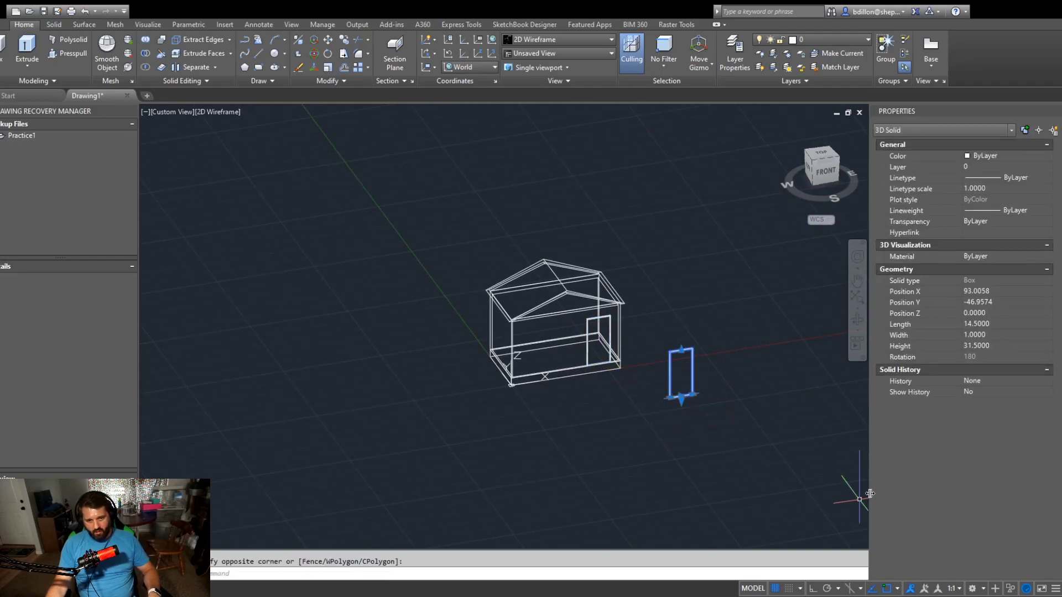
pyautogui.scroll(4, 656, 375)
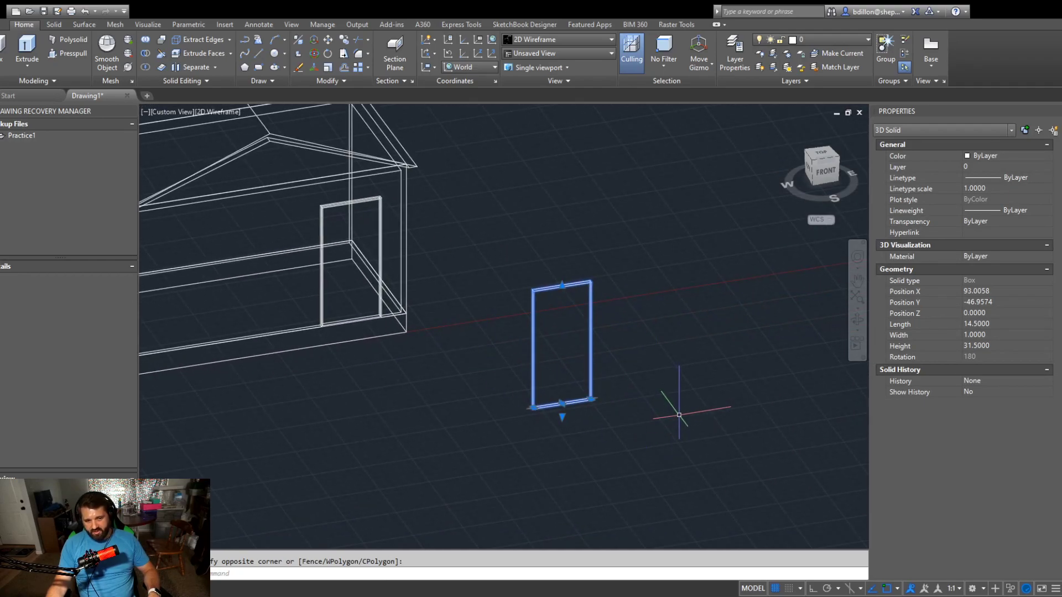
pyautogui.click(1004, 346)
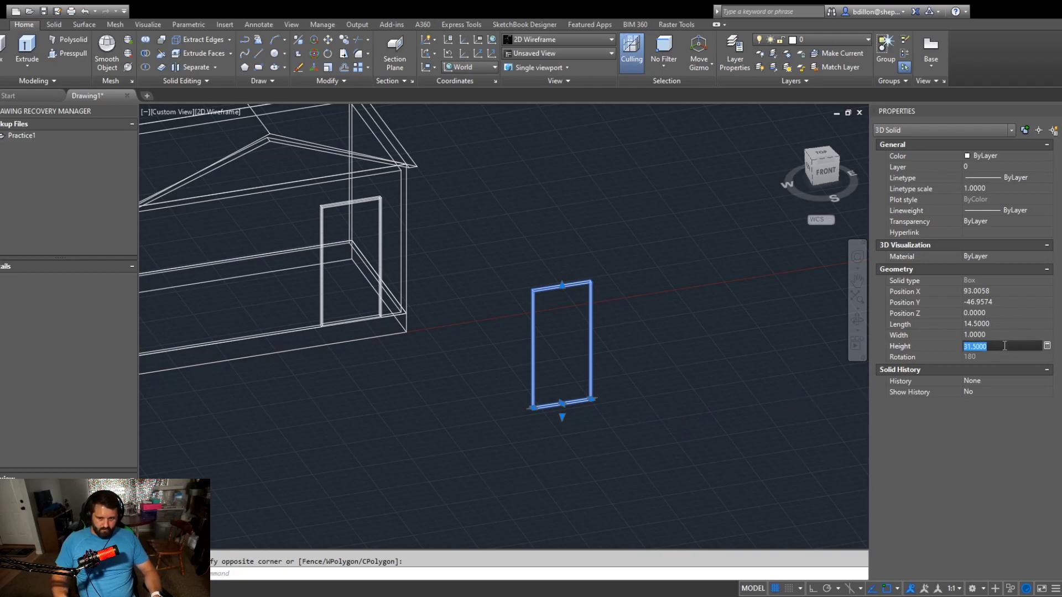
pyautogui.click(997, 324)
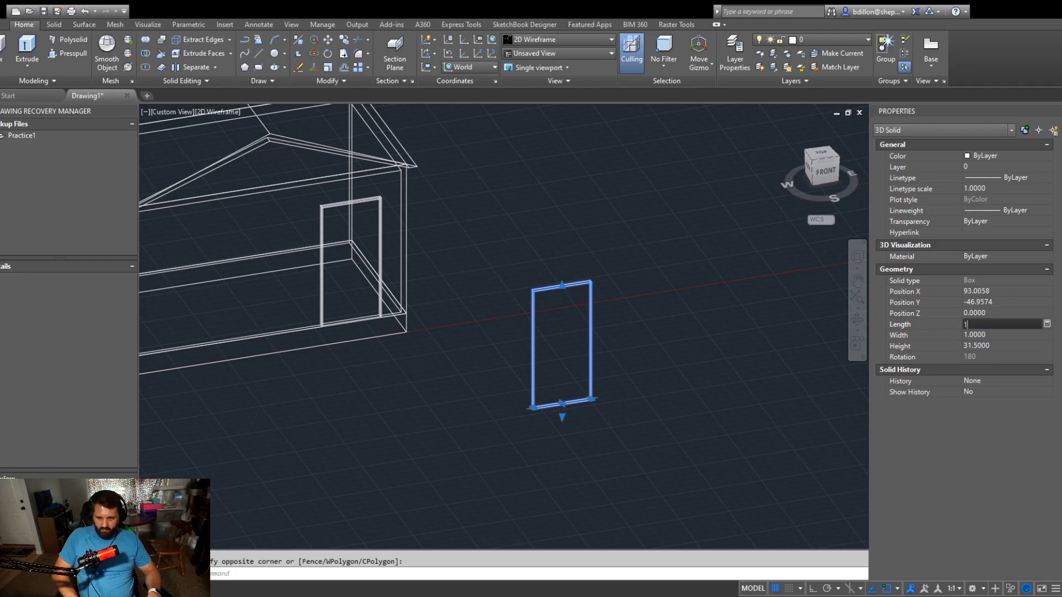
pyautogui.write('15')
pyautogui.press('Tab')
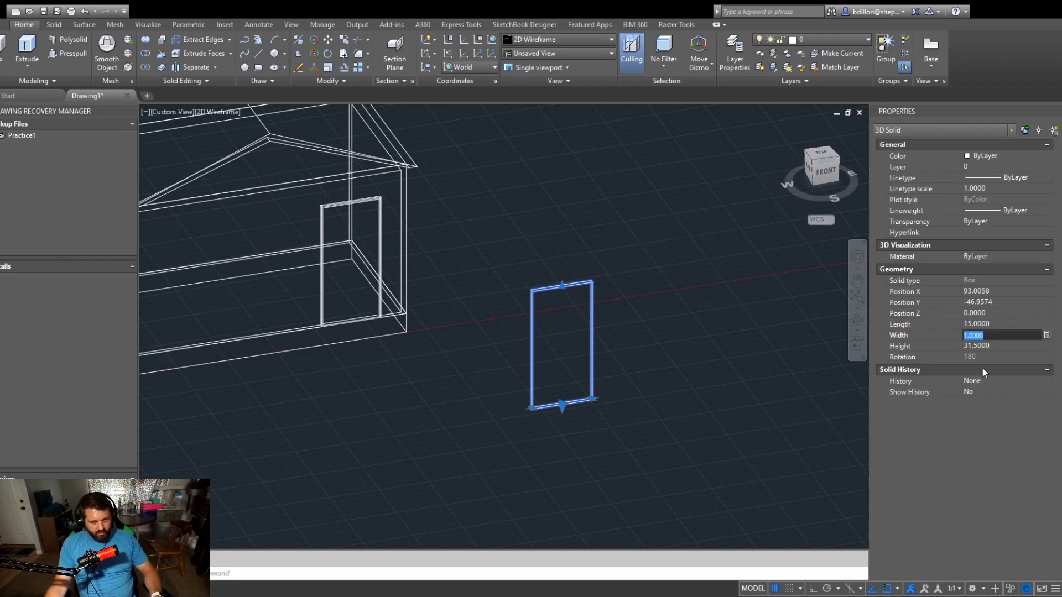
pyautogui.click(1003, 346)
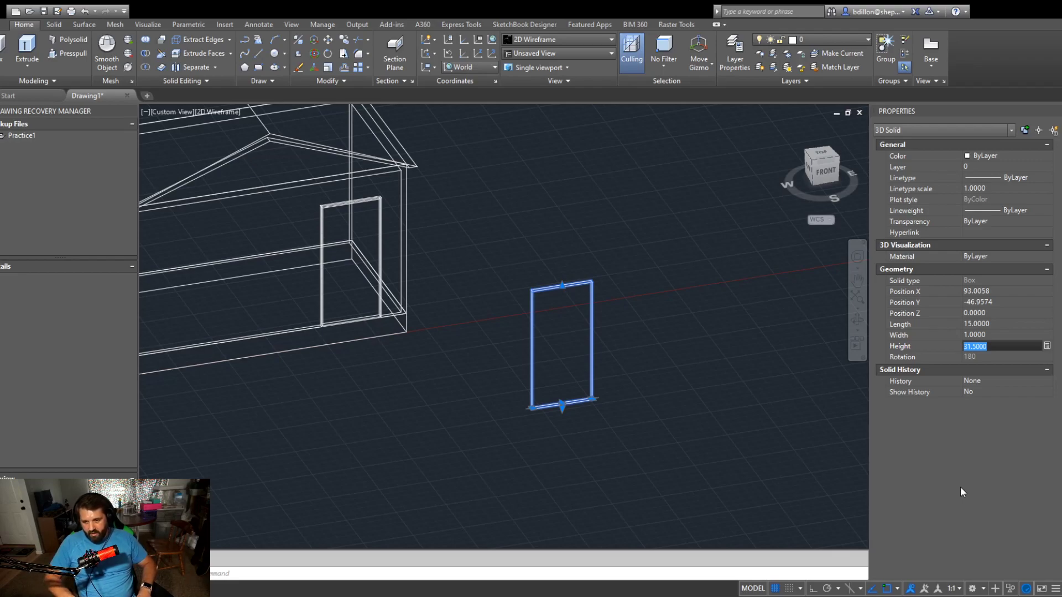
pyautogui.write('20')
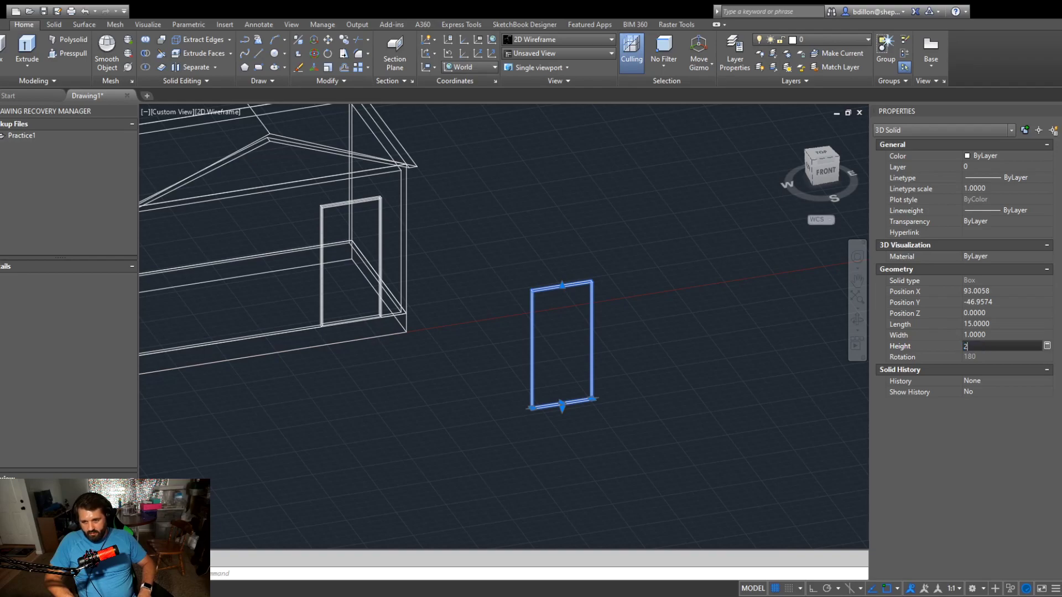
pyautogui.press('Return')
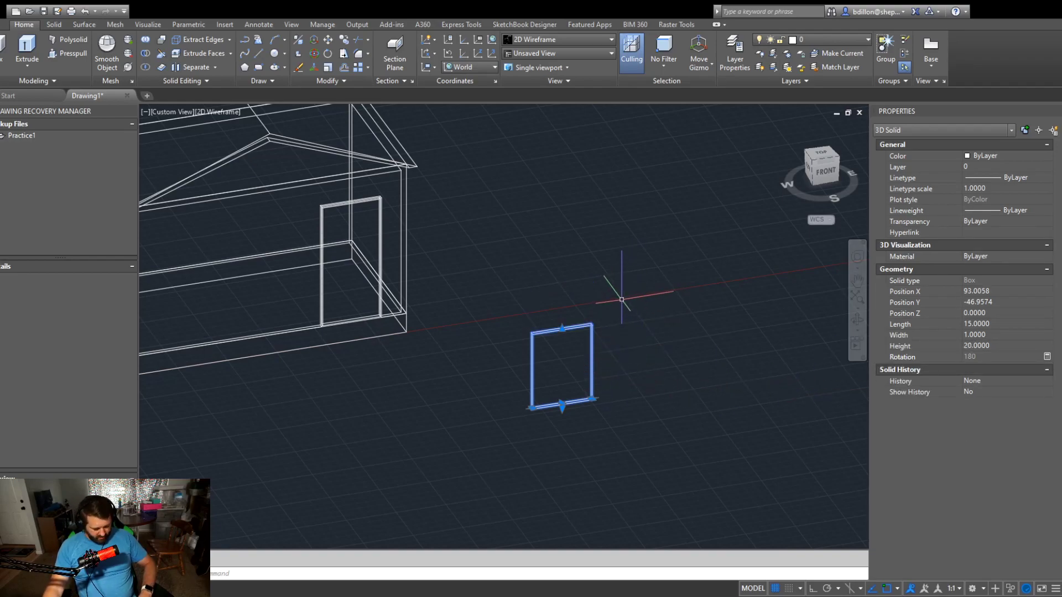
# Step: Move the resized 15 by 20 solid from its upper corner to the near upper corner of the door opening
pyautogui.write('m')
pyautogui.press('space')
pyautogui.scroll(5, 609, 322)
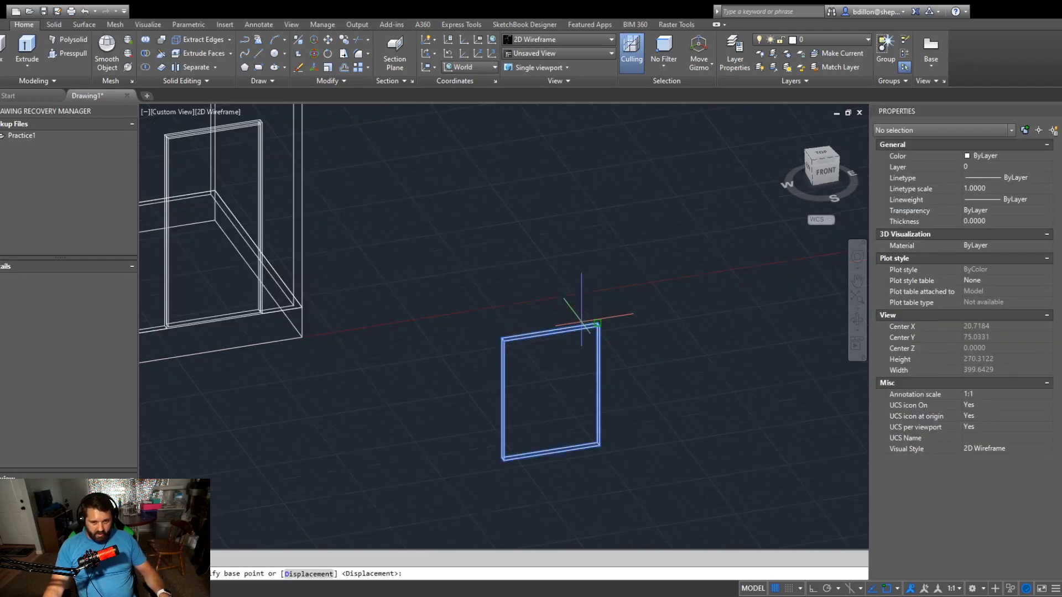
pyautogui.click(609, 323)
pyautogui.scroll(-6, 609, 322)
pyautogui.scroll(5, 458, 225)
pyautogui.moveTo(457, 226); pyautogui.dragTo(462, 276, button='middle')
pyautogui.click(527, 234)
# Step: Move the 15 by 20 solid about 10 units along the front wall, away from the door
pyautogui.click(466, 217)
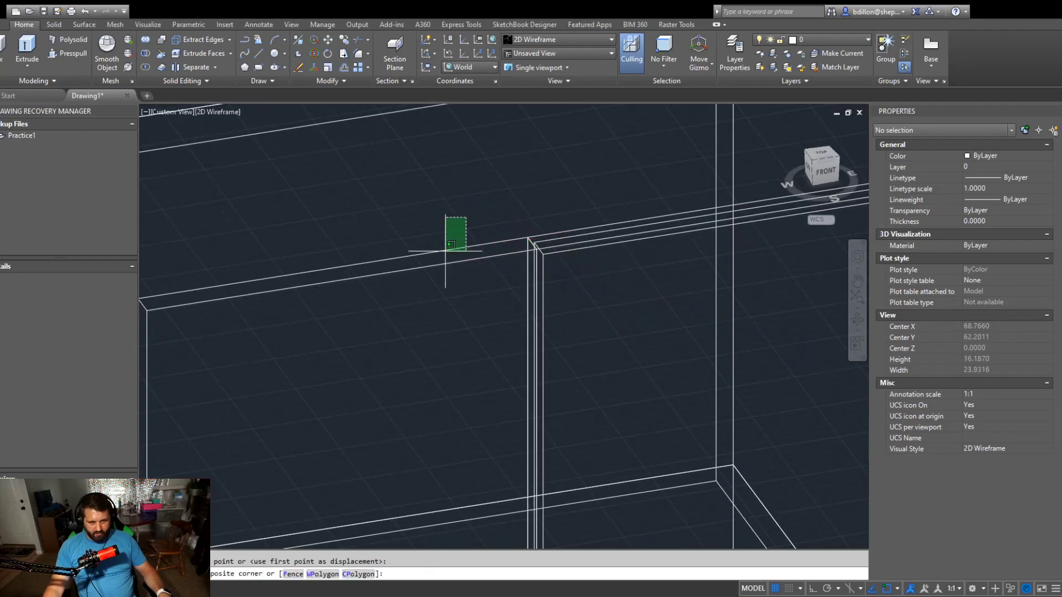
pyautogui.click(432, 338)
pyautogui.scroll(-2, 432, 338)
pyautogui.scroll(-3, 431, 338)
pyautogui.scroll(-1, 474, 277)
pyautogui.moveTo(480, 297); pyautogui.dragTo(545, 378, button='middle')
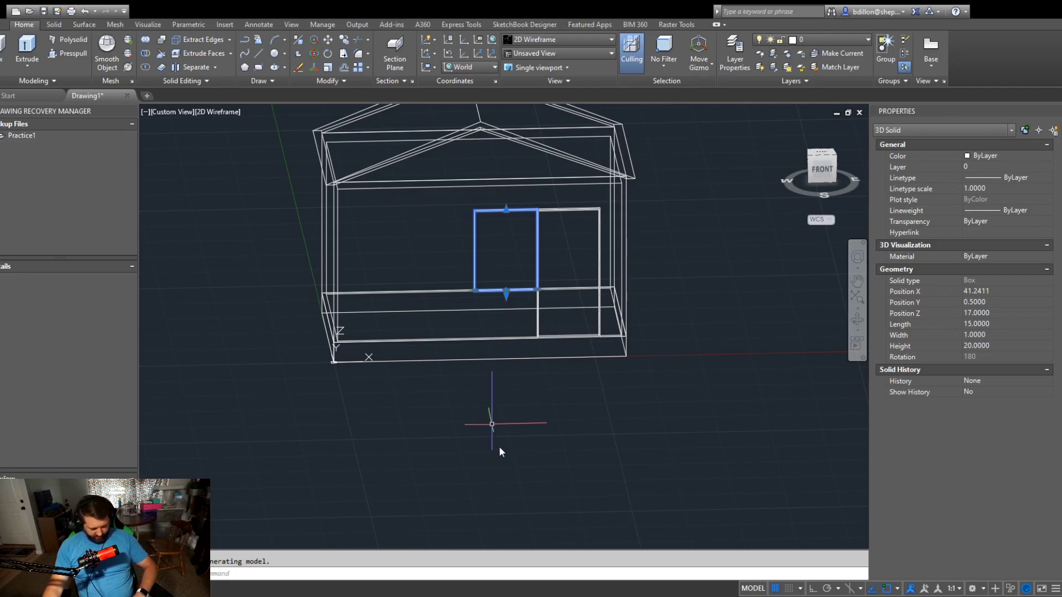
pyautogui.write('m')
pyautogui.press('Return')
pyautogui.click(628, 441)
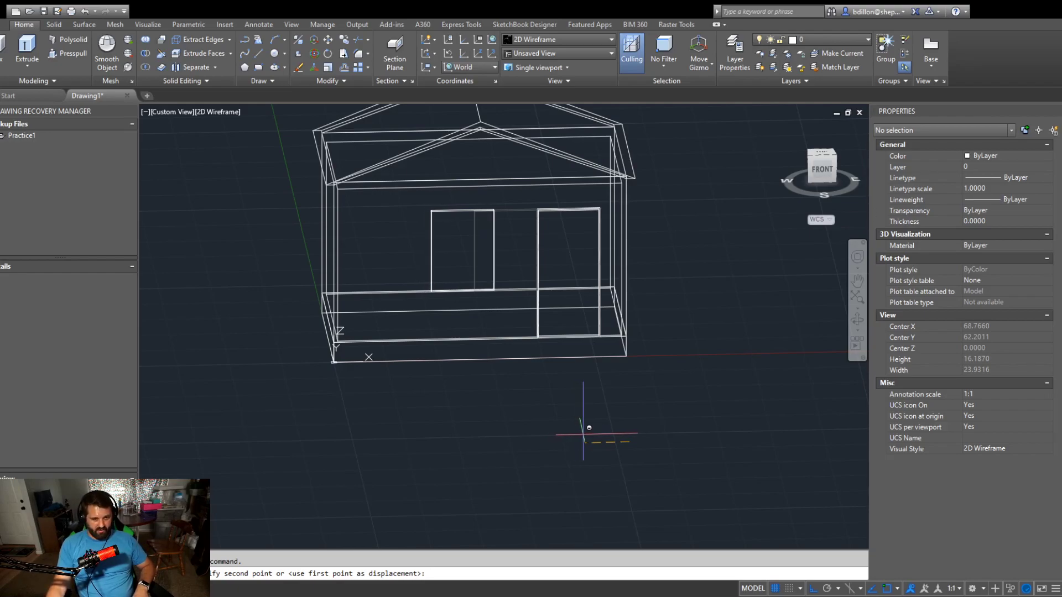
pyautogui.click(586, 434)
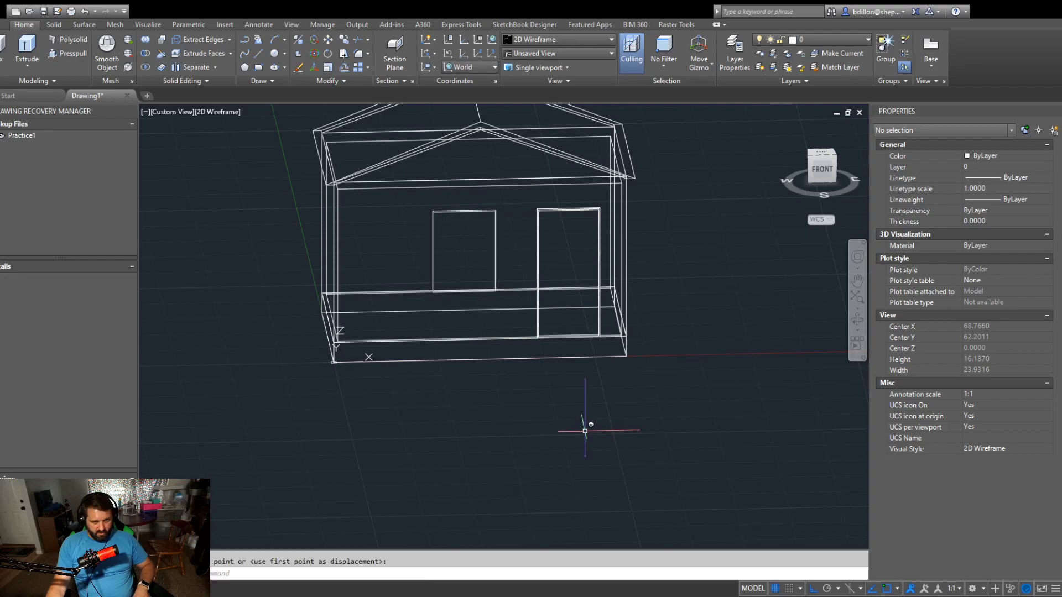
pyautogui.click(466, 221)
pyautogui.click(447, 210)
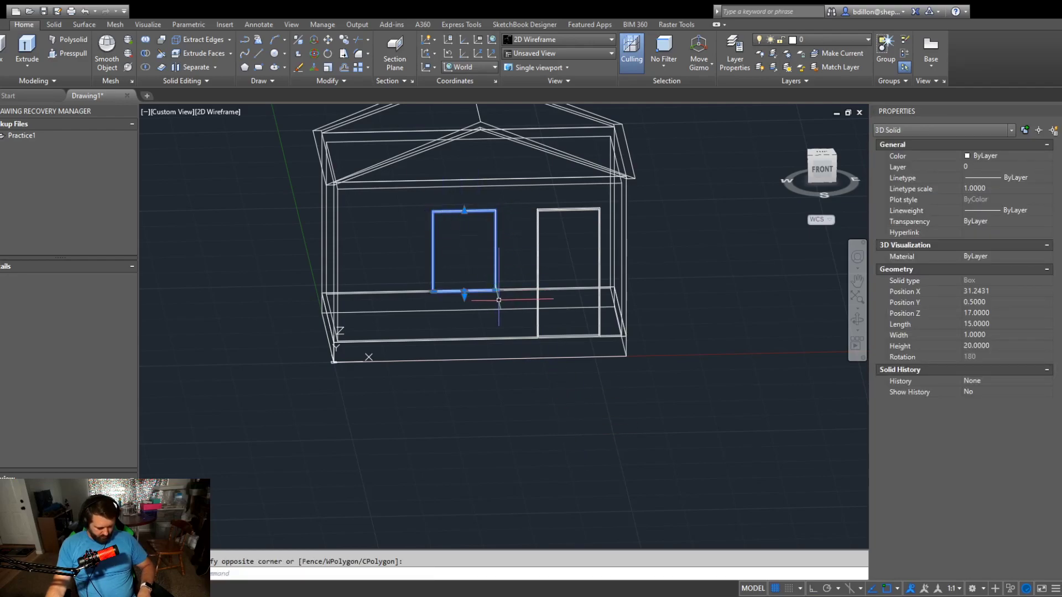
pyautogui.write('c')
pyautogui.press('Return')
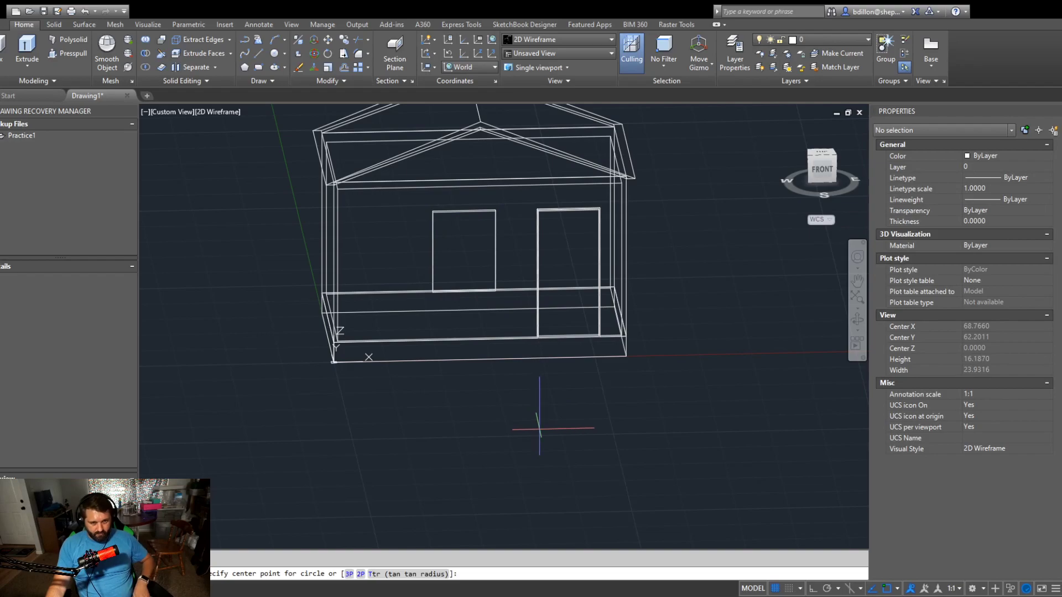
pyautogui.click(540, 429)
pyautogui.press('Escape')
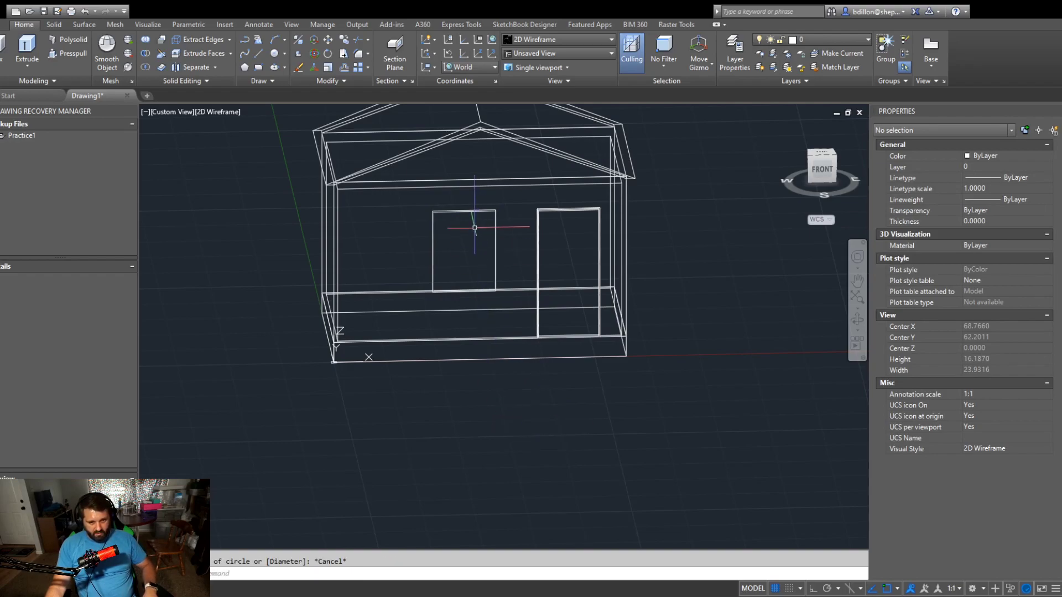
# Step: Copy the window solid from its upper corner farther along the front wall, edge to edge with the original
pyautogui.click(474, 230)
pyautogui.click(501, 289)
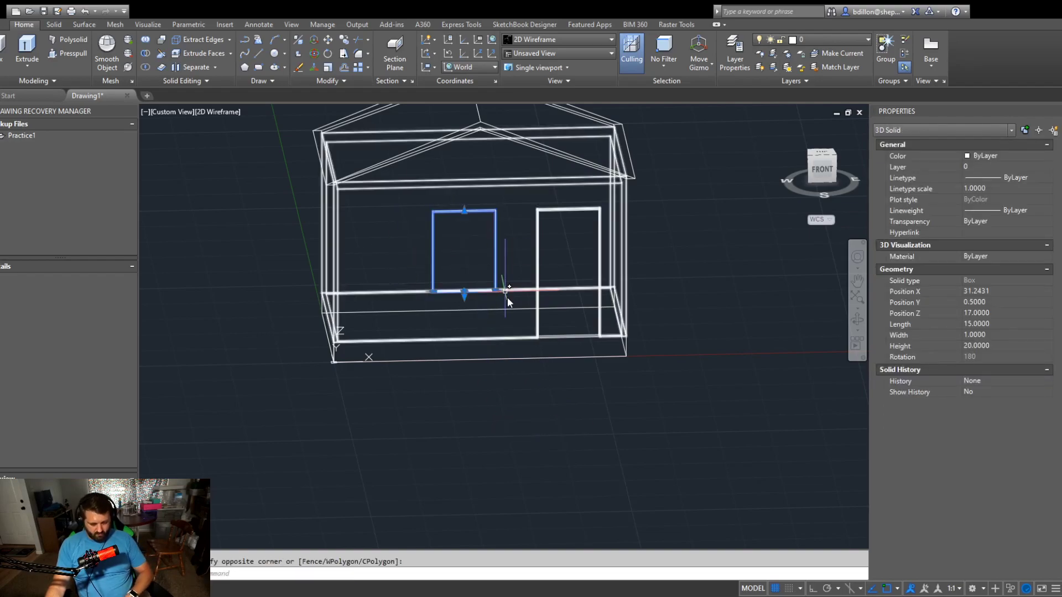
pyautogui.write('co')
pyautogui.press('Return')
pyautogui.scroll(6, 495, 220)
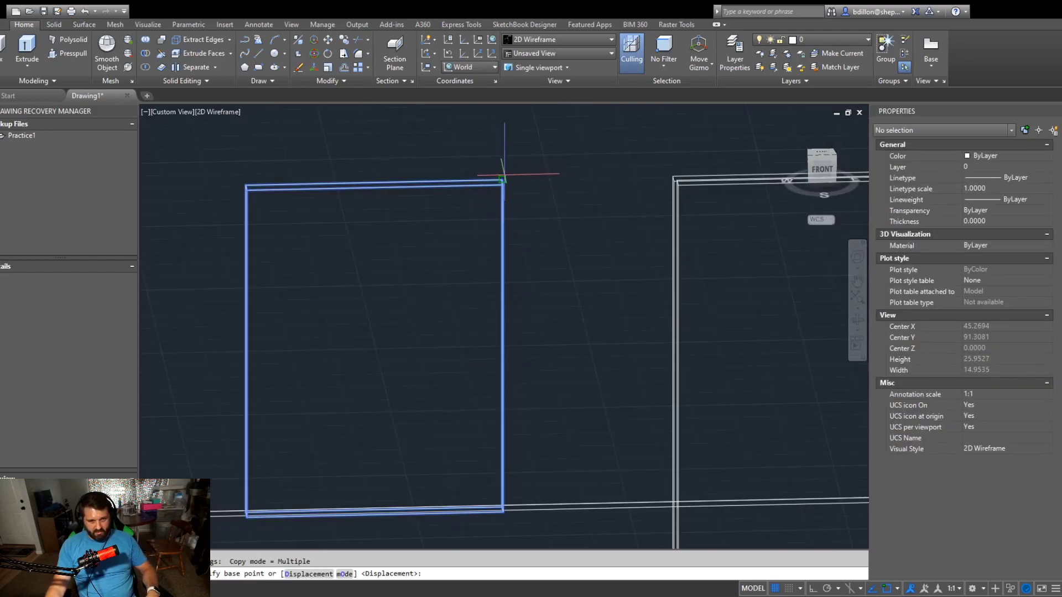
pyautogui.click(503, 178)
pyautogui.moveTo(434, 182); pyautogui.dragTo(573, 215, button='middle')
pyautogui.scroll(5, 396, 220)
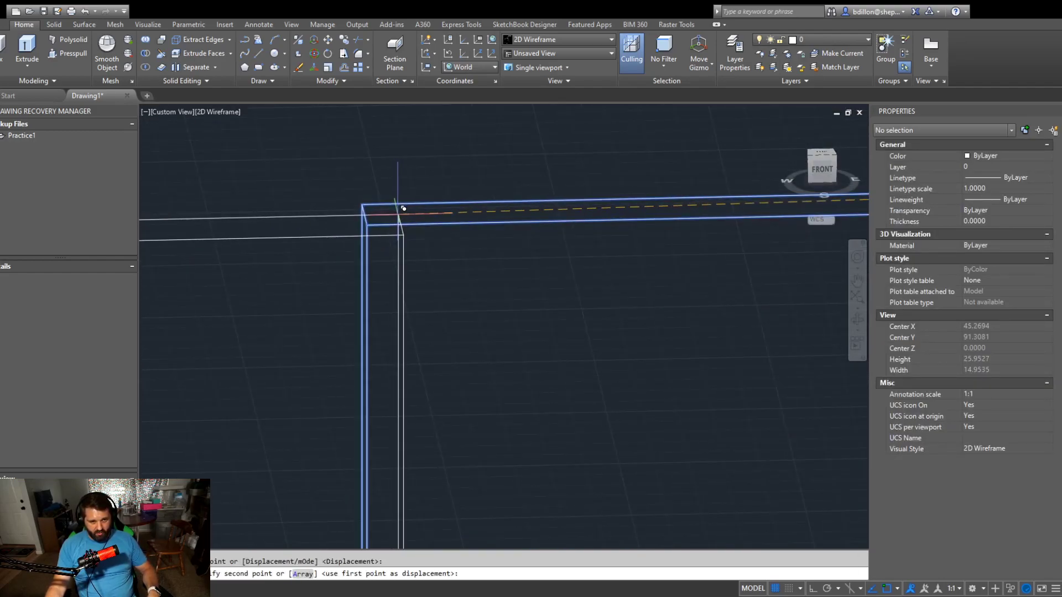
pyautogui.click(380, 201)
pyautogui.scroll(-5, 417, 232)
pyautogui.scroll(2, 505, 239)
pyautogui.press('Escape')
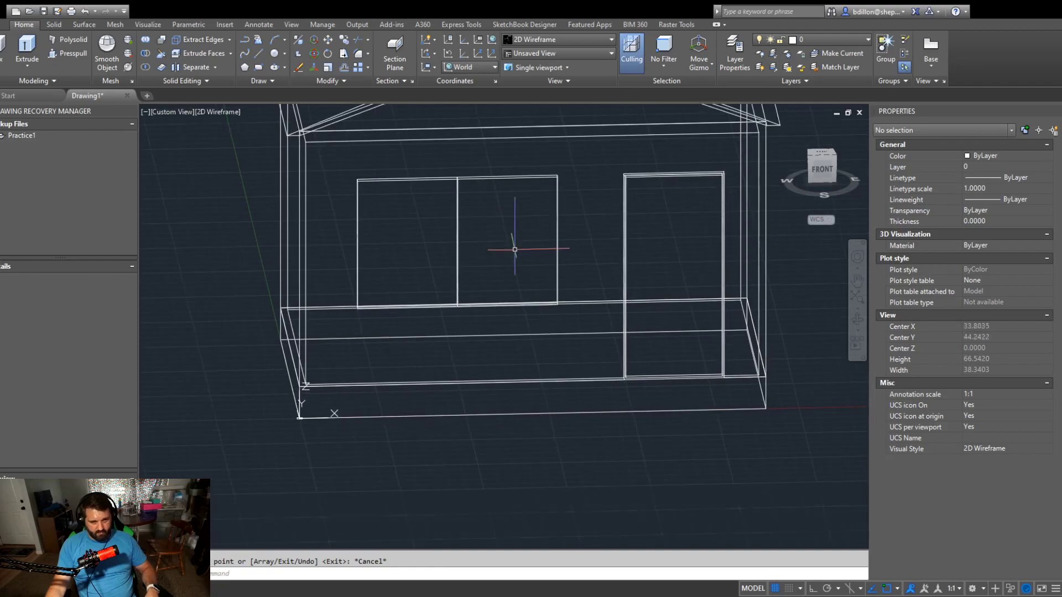
# Step: Move the window solid farthest from the door slightly away from its neighbour to leave a narrow gap between them
pyautogui.keyDown('shift'); pyautogui.moveTo(486, 321); pyautogui.dragTo(466, 303, button='middle'); pyautogui.keyUp('shift')
pyautogui.click(427, 299)
pyautogui.click(517, 331)
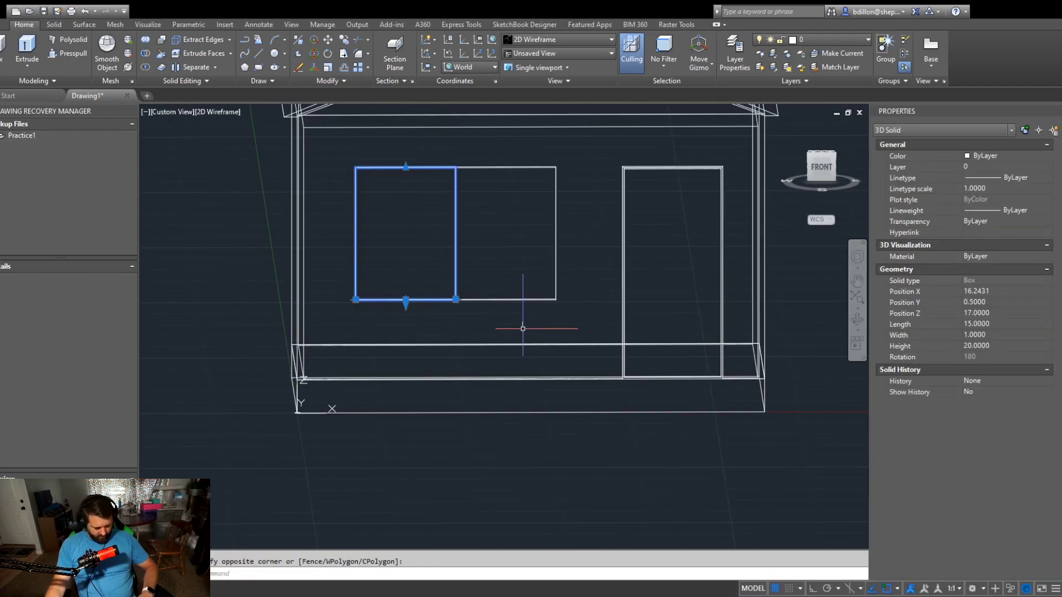
pyautogui.write('m')
pyautogui.press('Return')
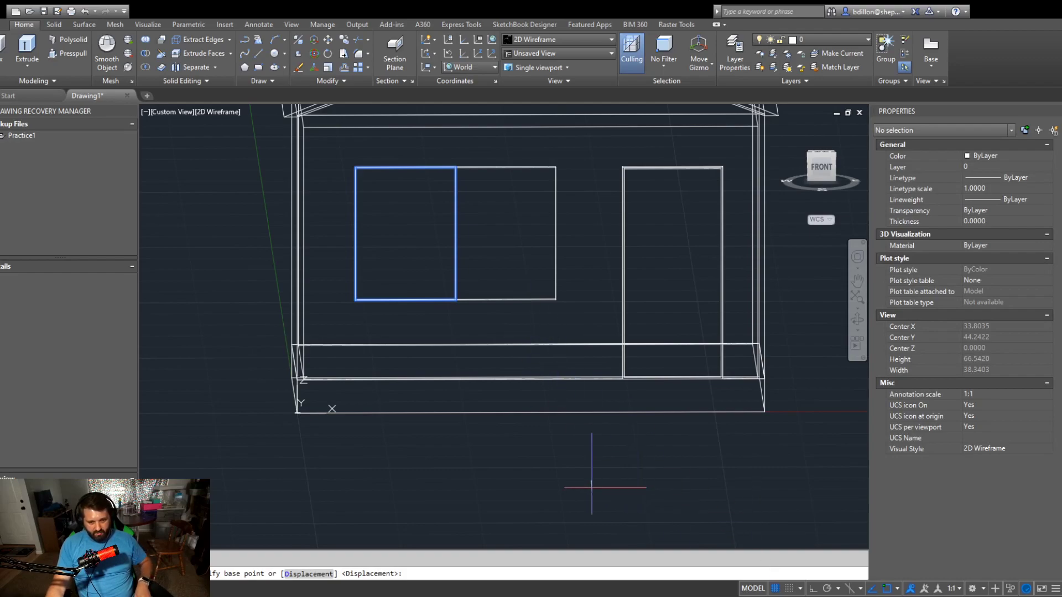
pyautogui.click(546, 475)
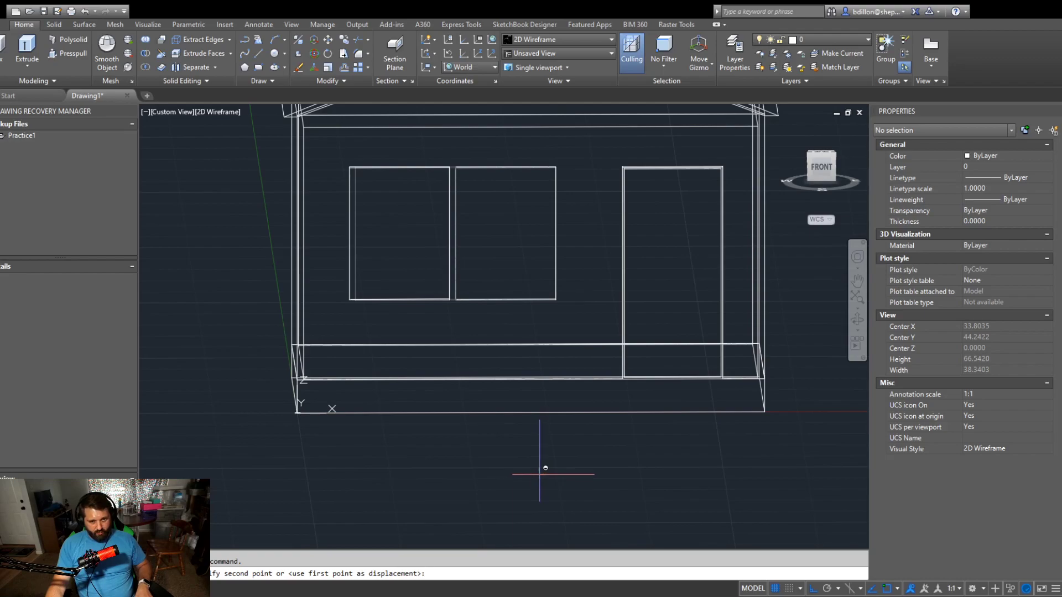
pyautogui.click(541, 471)
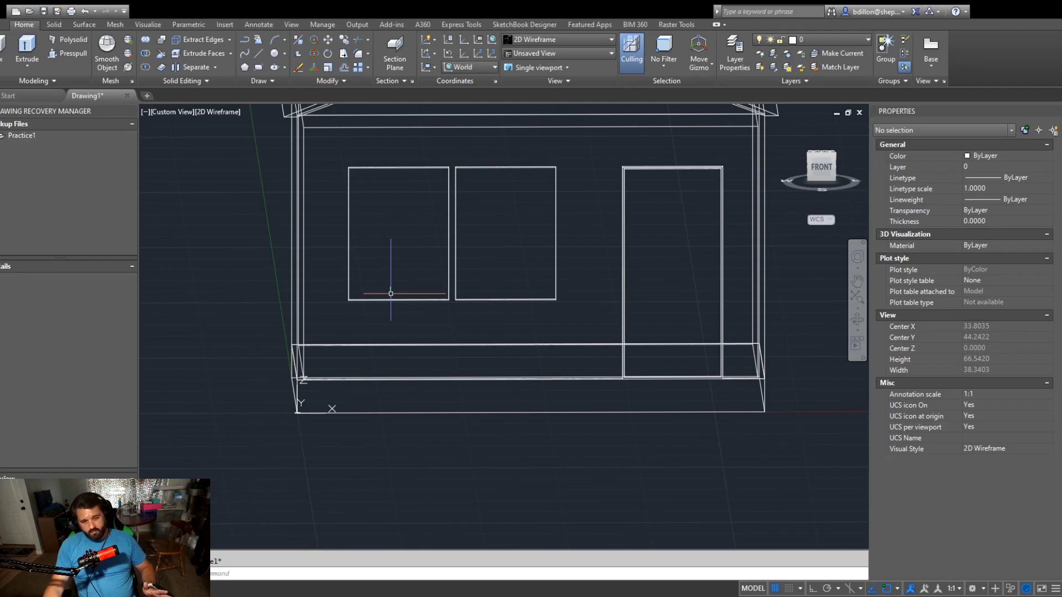
pyautogui.click(486, 161)
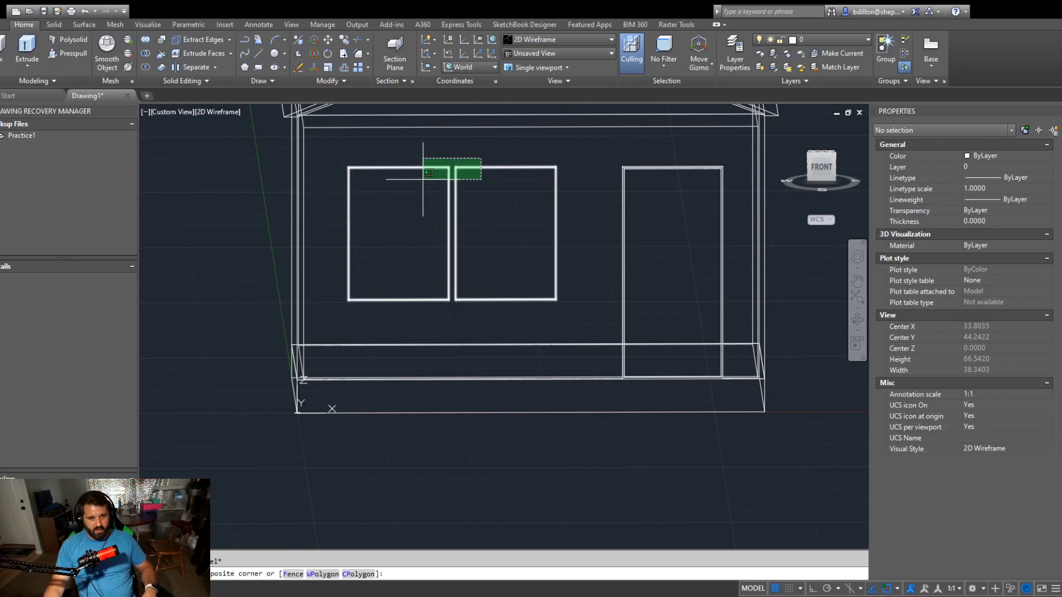
pyautogui.click(427, 178)
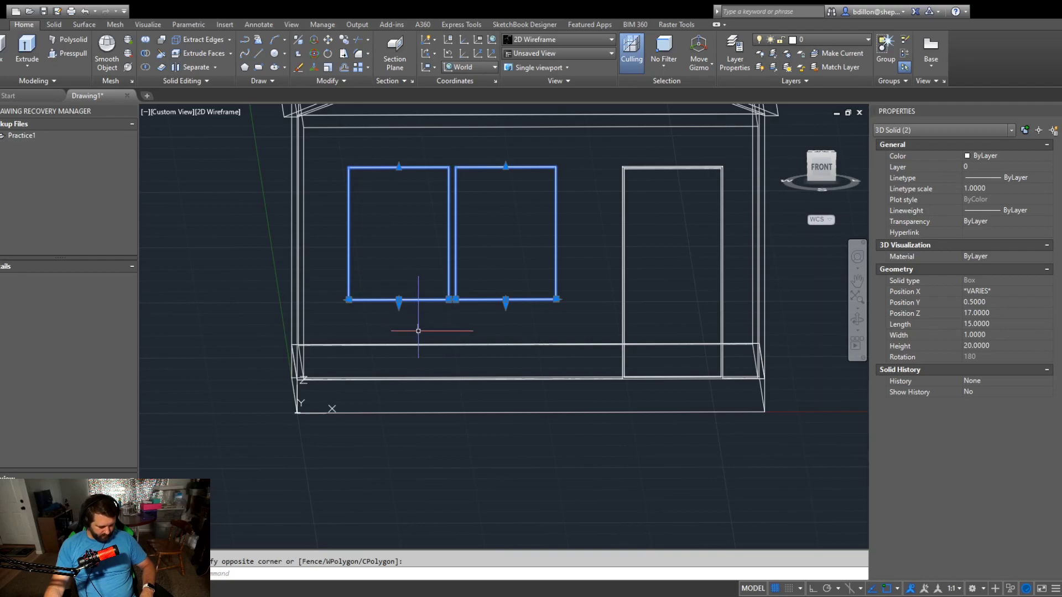
pyautogui.write('c')
pyautogui.press('Return')
pyautogui.click(508, 283)
pyautogui.scroll(-2, 391, 309)
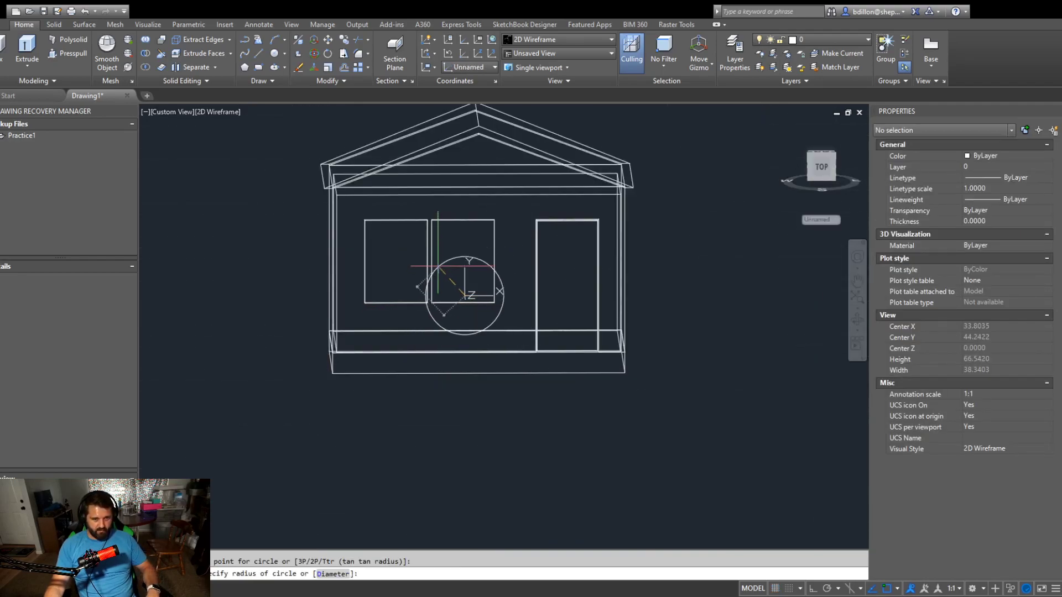
pyautogui.press('Escape')
# Step: Copy both window solids together to the empty area outside the house, beyond the side wall opposite the door
pyautogui.click(442, 242)
pyautogui.click(416, 244)
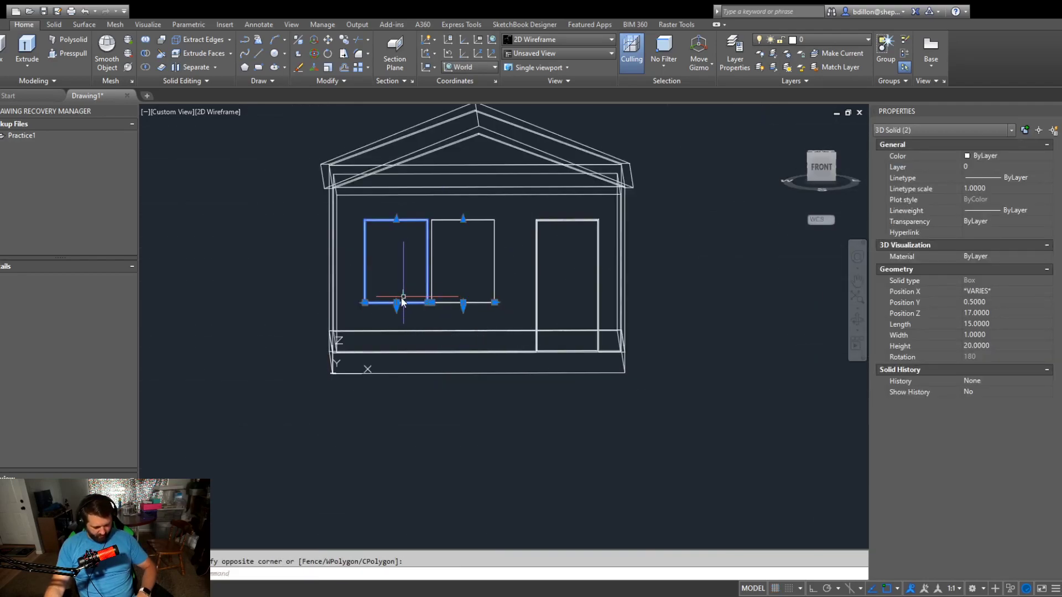
pyautogui.click(416, 285)
pyautogui.scroll(-2, 338, 286)
pyautogui.moveTo(227, 284); pyautogui.dragTo(367, 288, button='middle')
pyautogui.click(327, 289)
pyautogui.press('Escape')
# Step: Stretch the widths of both window solids in the front wall so they project beyond both faces of the wall
pyautogui.scroll(5, 532, 248)
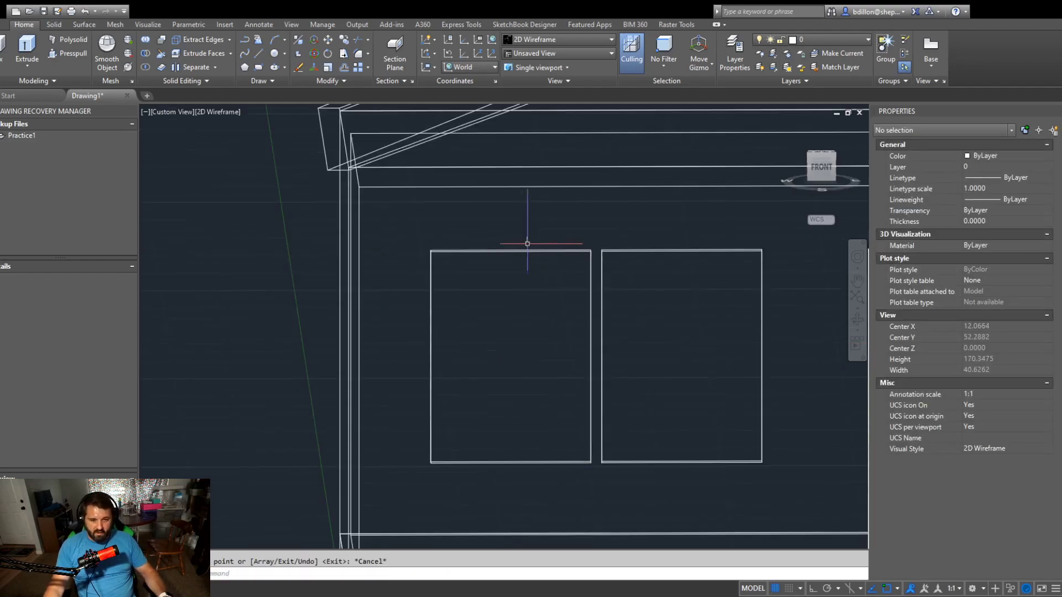
pyautogui.click(616, 223)
pyautogui.click(564, 308)
pyautogui.keyDown('shift'); pyautogui.moveTo(576, 329); pyautogui.dragTo(623, 386, button='middle'); pyautogui.keyUp('shift')
pyautogui.scroll(4, 491, 322)
pyautogui.scroll(2, 390, 405)
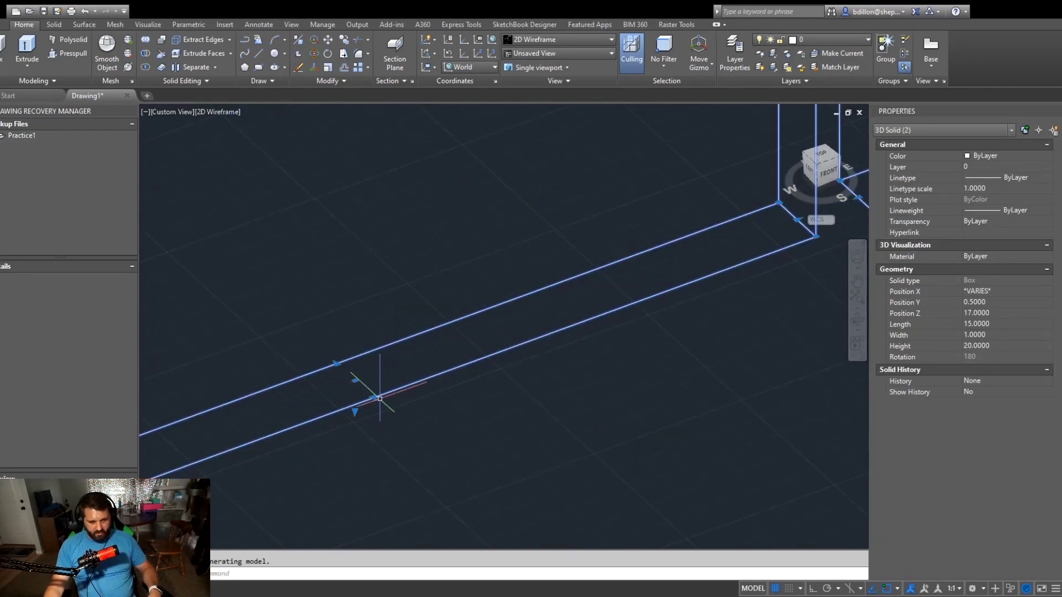
pyautogui.click(355, 412)
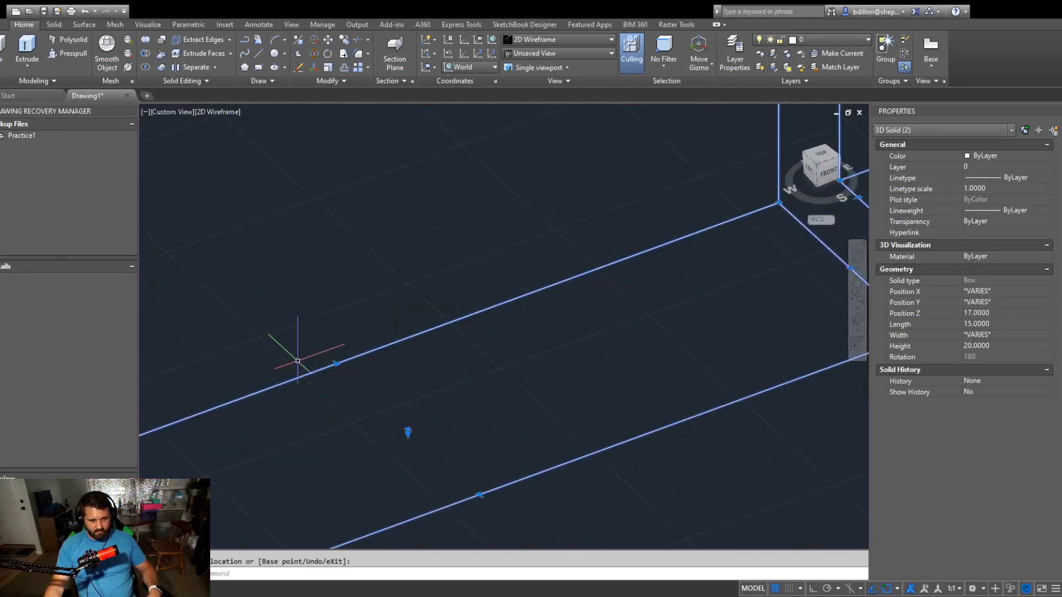
pyautogui.scroll(-2, 273, 320)
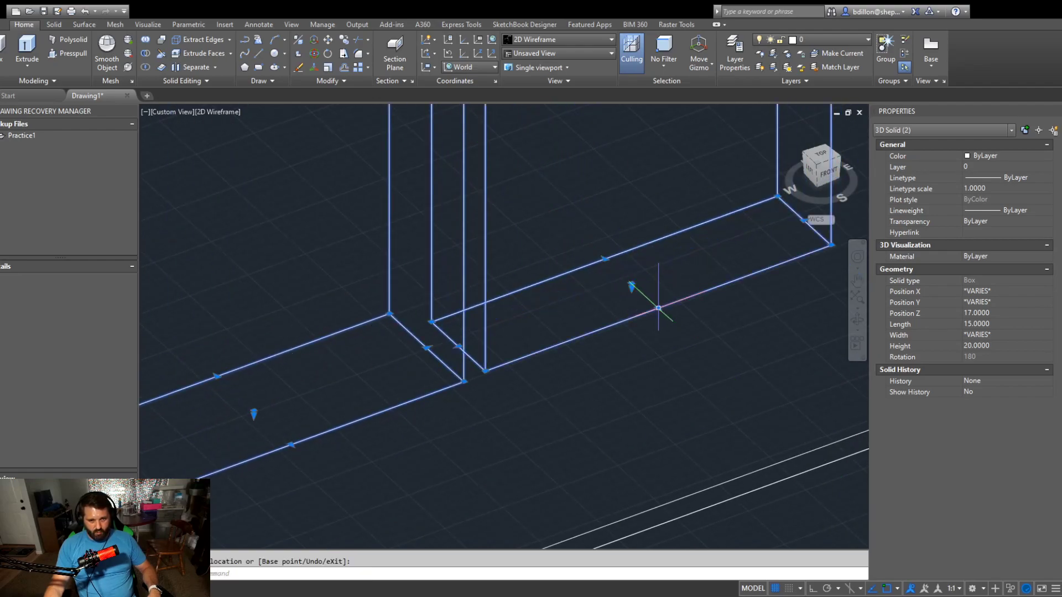
pyautogui.scroll(-3, 621, 344)
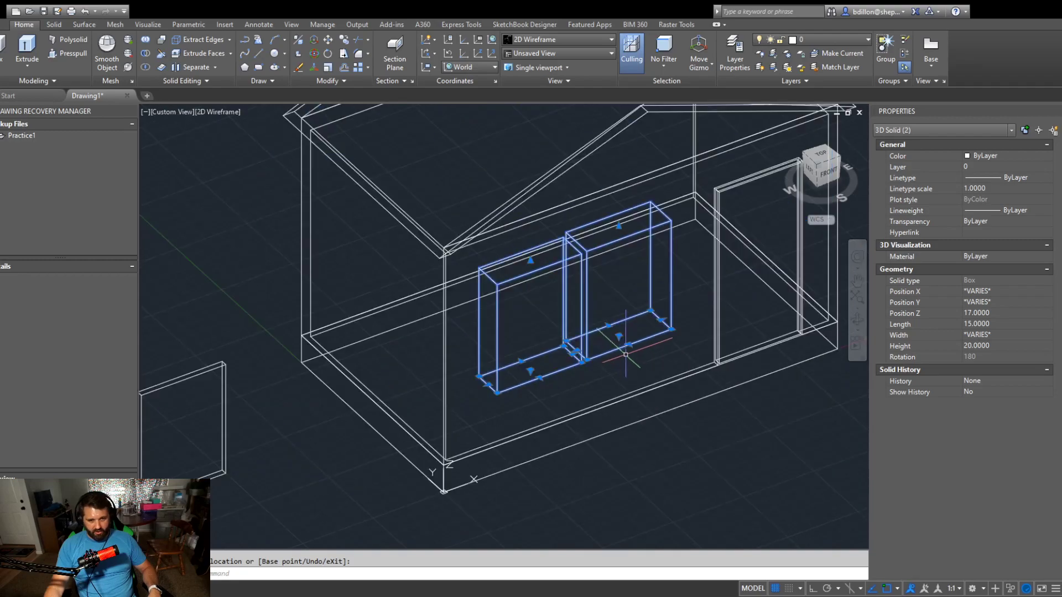
pyautogui.press('Escape')
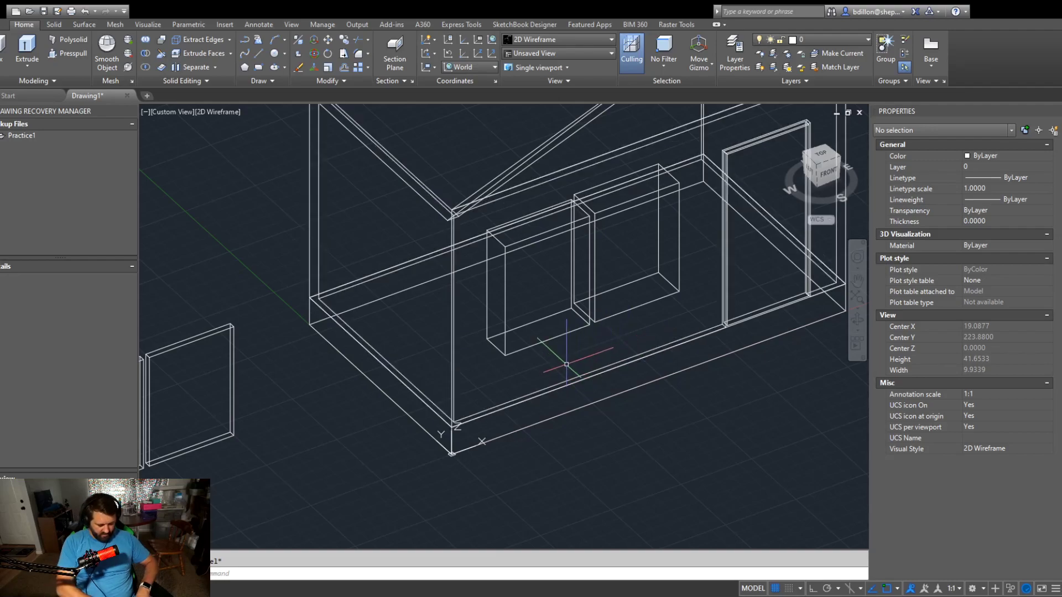
# Step: Subtract the two thickened window solids from the house wall solid to cut the window openings
pyautogui.write('su')
pyautogui.press('Return')
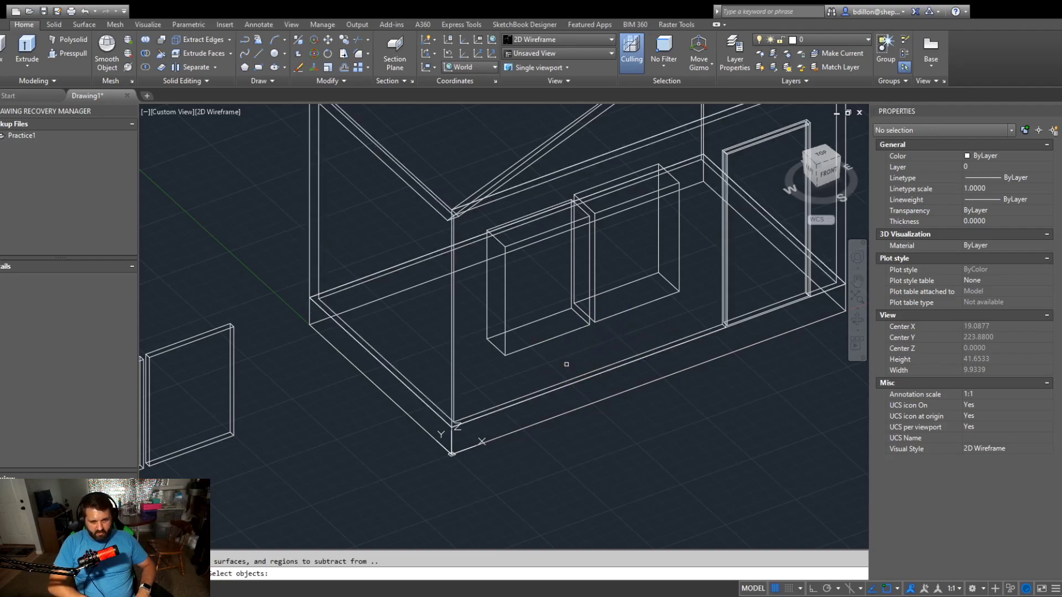
pyautogui.click(546, 389)
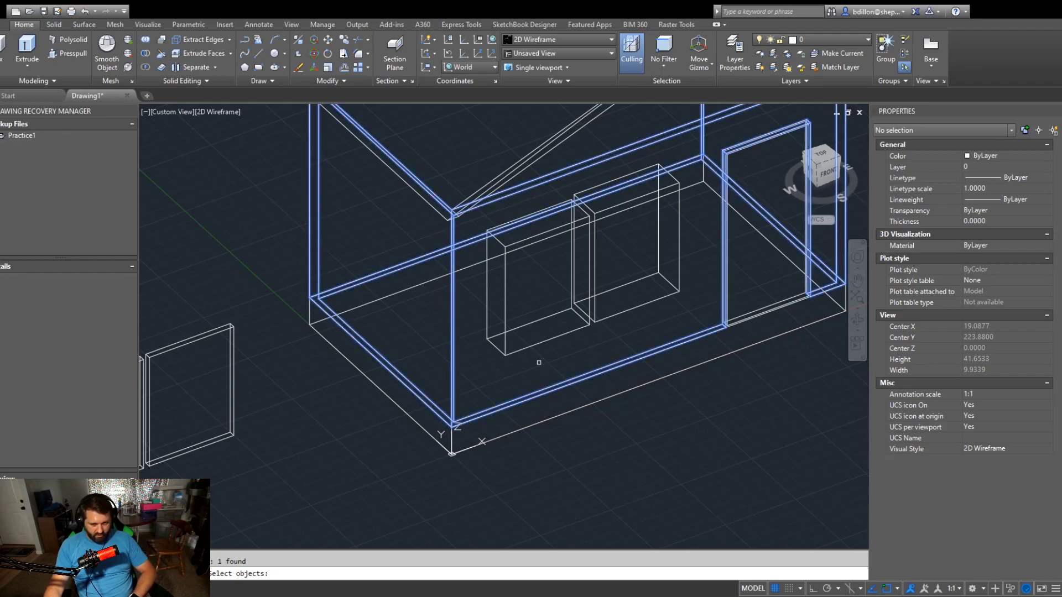
pyautogui.press('Return')
pyautogui.click(545, 342)
pyautogui.click(548, 338)
pyautogui.click(604, 320)
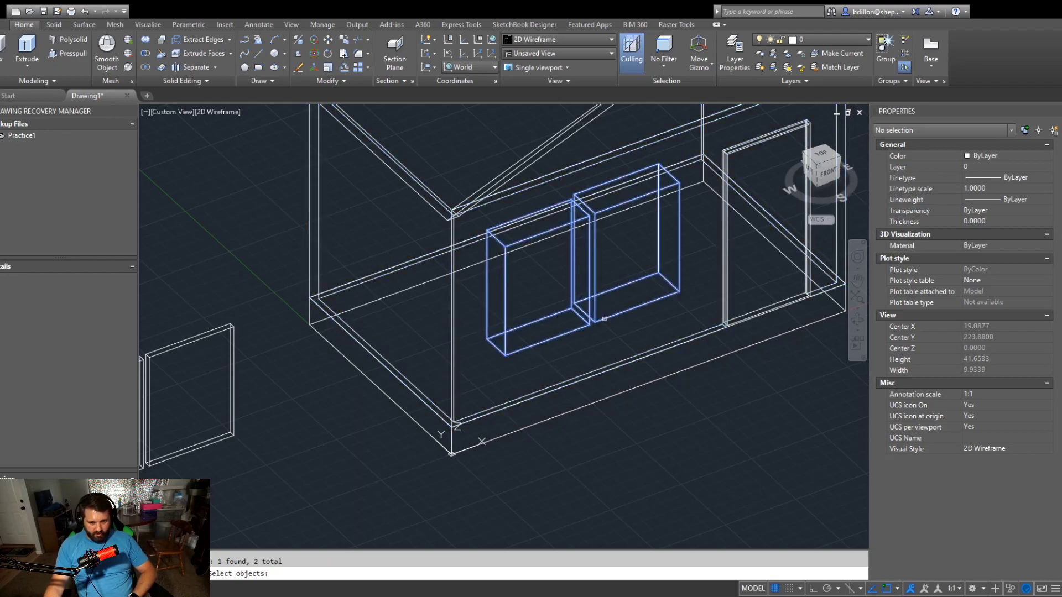
pyautogui.press('Return')
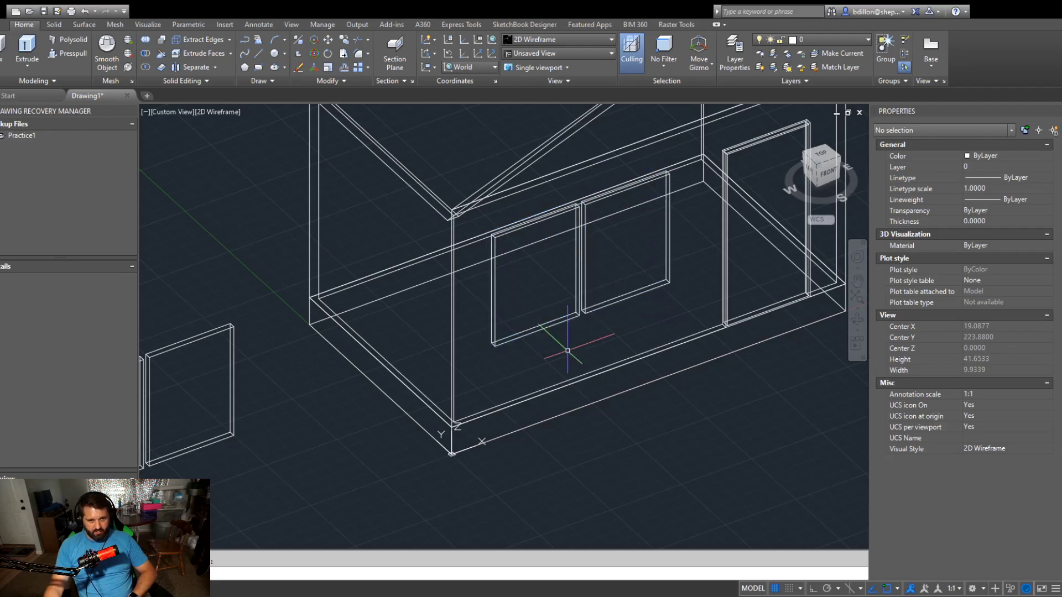
pyautogui.moveTo(621, 408)
pyautogui.keyDown('shift'); pyautogui.mouseDown(button='middle')
pyautogui.moveTo(402, 394)
pyautogui.moveTo(567, 405)
pyautogui.moveTo(655, 466)
pyautogui.moveTo(479, 391)
pyautogui.moveTo(645, 375)
pyautogui.moveTo(630, 393)
pyautogui.moveTo(619, 374)
pyautogui.moveTo(630, 370)
pyautogui.moveTo(622, 390)
pyautogui.mouseUp(button='middle'); pyautogui.keyUp('shift')
pyautogui.scroll(-2, 489, 396)
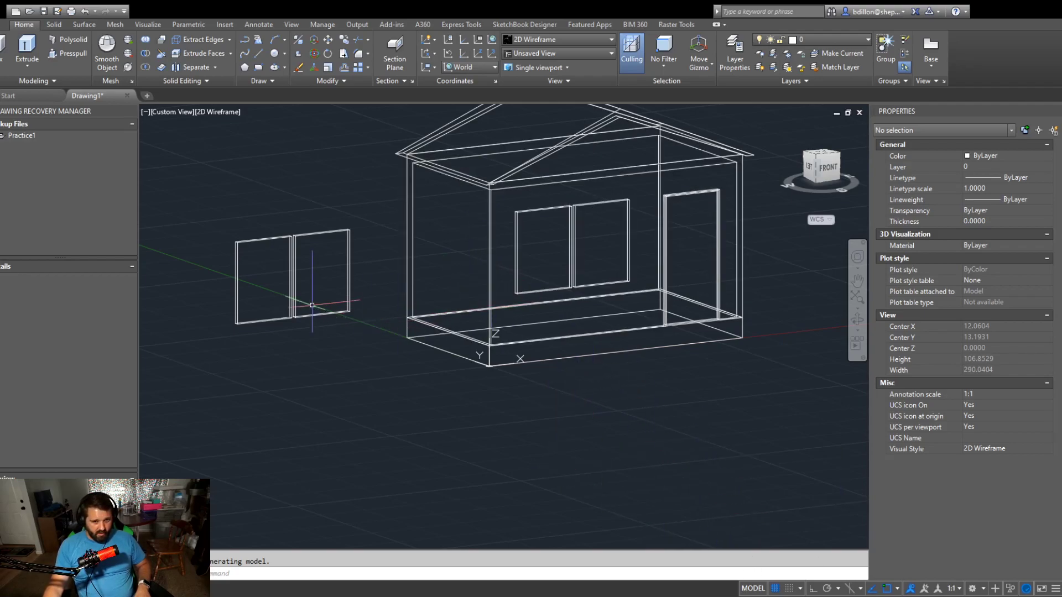
pyautogui.click(301, 190)
pyautogui.click(254, 273)
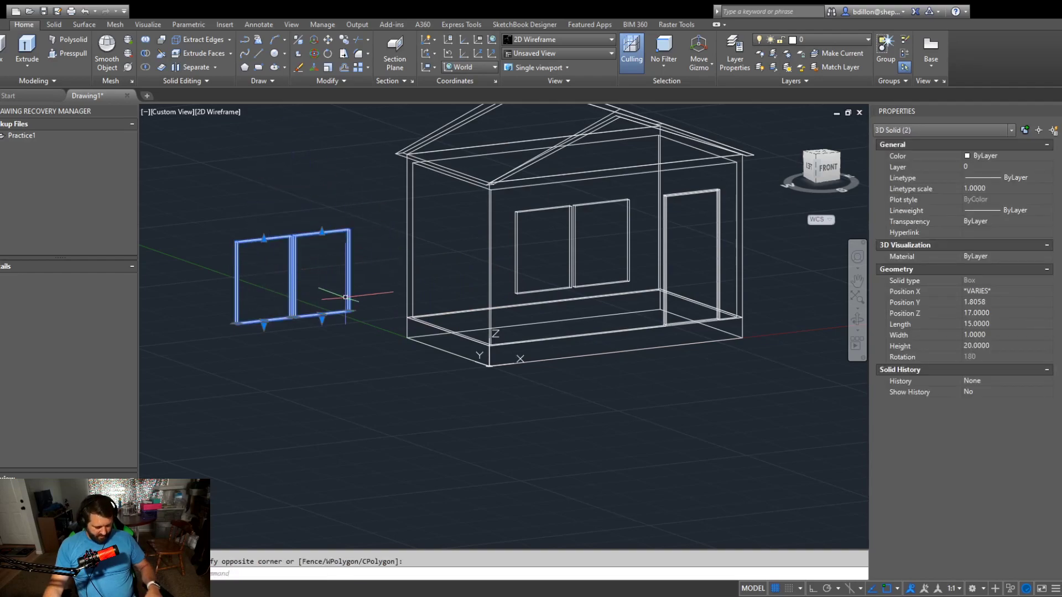
pyautogui.press('Escape')
# Step: Preview the house in the Conceptual and Realistic visual styles, and return to 2D Wireframe
pyautogui.click(991, 449)
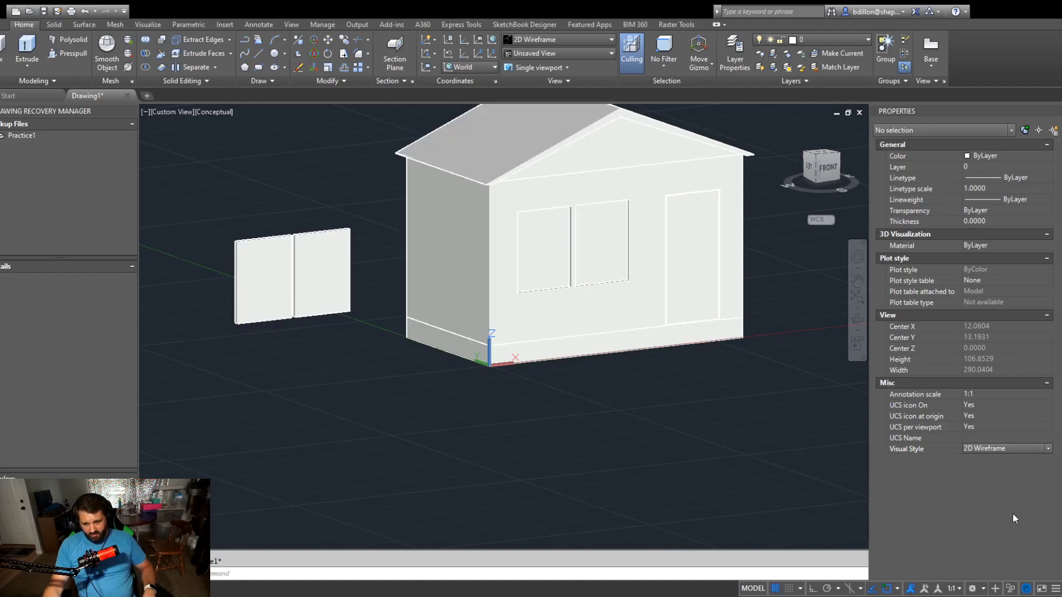
pyautogui.moveTo(675, 422)
pyautogui.keyDown('shift'); pyautogui.mouseDown(button='middle')
pyautogui.moveTo(664, 450)
pyautogui.moveTo(606, 438)
pyautogui.moveTo(500, 443)
pyautogui.moveTo(555, 453)
pyautogui.moveTo(583, 480)
pyautogui.moveTo(659, 481)
pyautogui.moveTo(707, 463)
pyautogui.moveTo(675, 432)
pyautogui.moveTo(681, 449)
pyautogui.moveTo(564, 448)
pyautogui.moveTo(664, 440)
pyautogui.mouseUp(button='middle'); pyautogui.keyUp('shift')
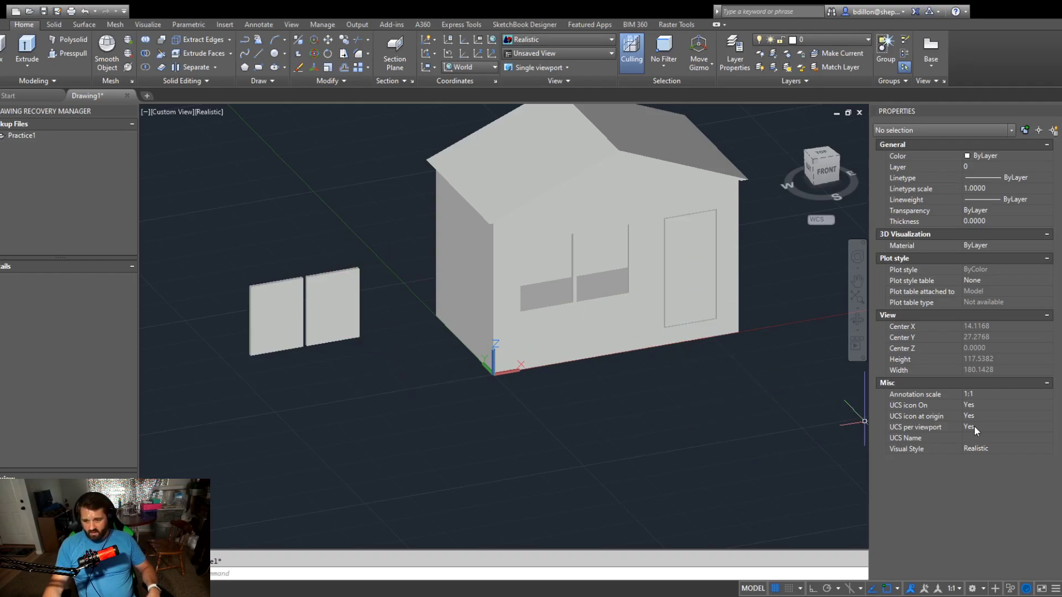
pyautogui.click(984, 446)
pyautogui.click(1007, 460)
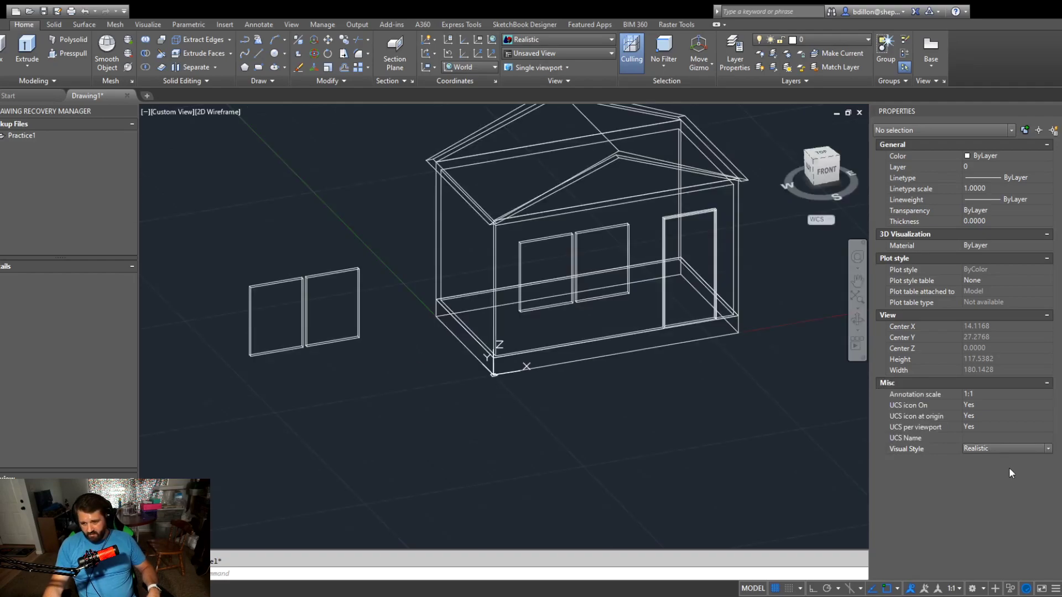
# Step: Move both spare window solids together from outside the house into the front wall's window openings, aligning matching upper corners
pyautogui.moveTo(303, 177); pyautogui.dragTo(237, 356)
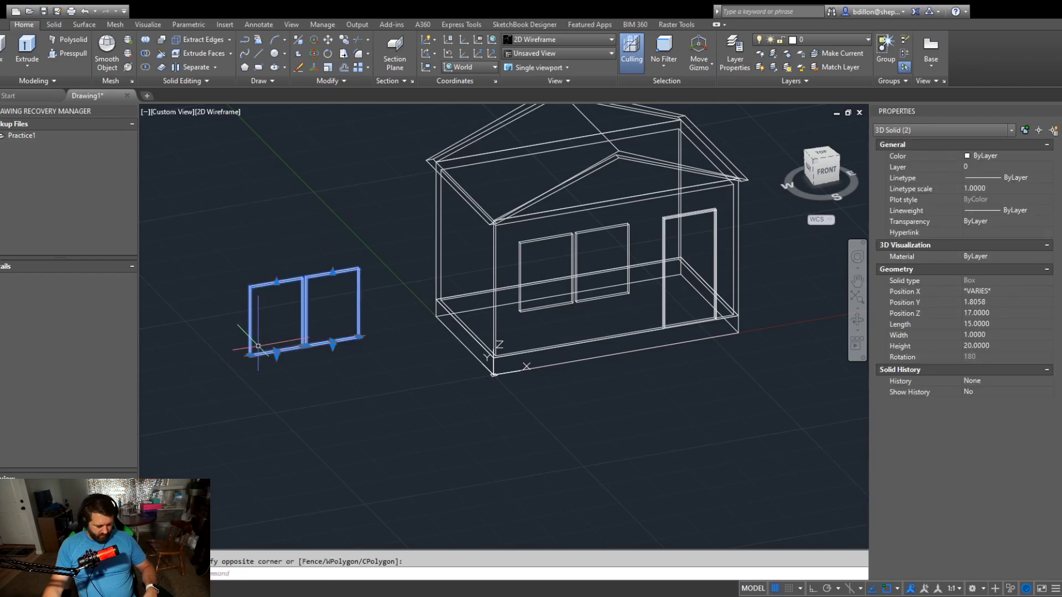
pyautogui.write('m')
pyautogui.press('Return')
pyautogui.scroll(6, 310, 288)
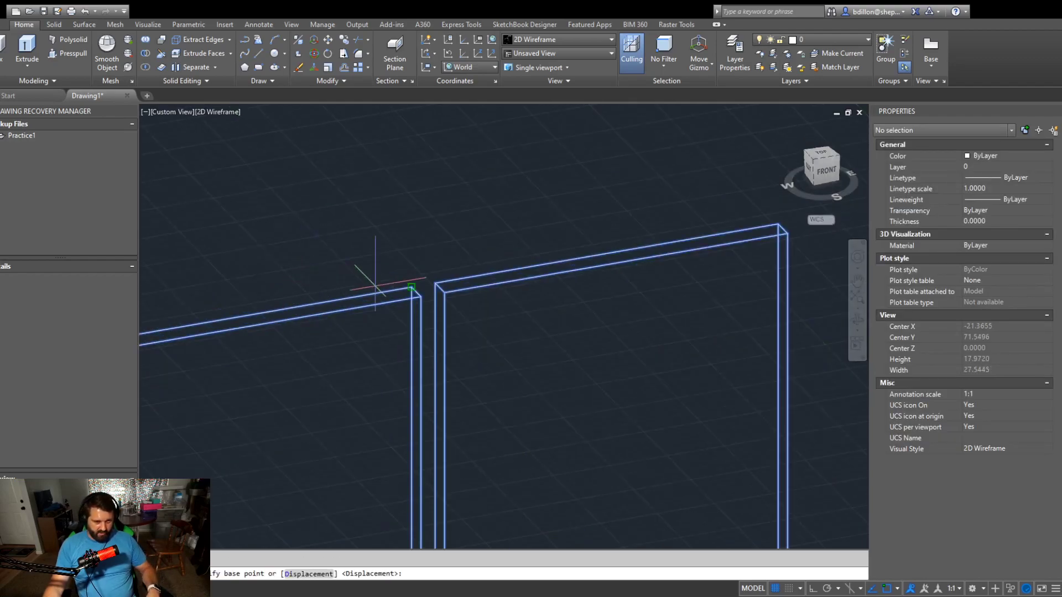
pyautogui.click(413, 288)
pyautogui.scroll(-8, 412, 287)
pyautogui.scroll(8, 456, 331)
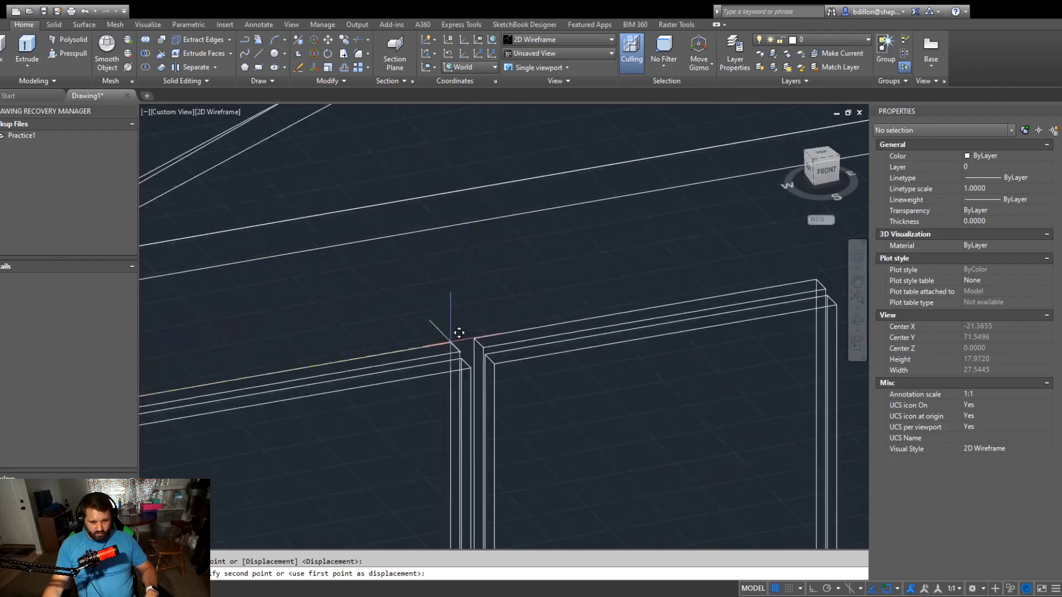
pyautogui.click(457, 350)
# Step: Raise the lower edge of the window solid farther from the door so only its upper half remains, 10 high
pyautogui.scroll(-10, 490, 350)
pyautogui.moveTo(491, 351); pyautogui.dragTo(556, 208, button='middle')
pyautogui.scroll(5, 512, 265)
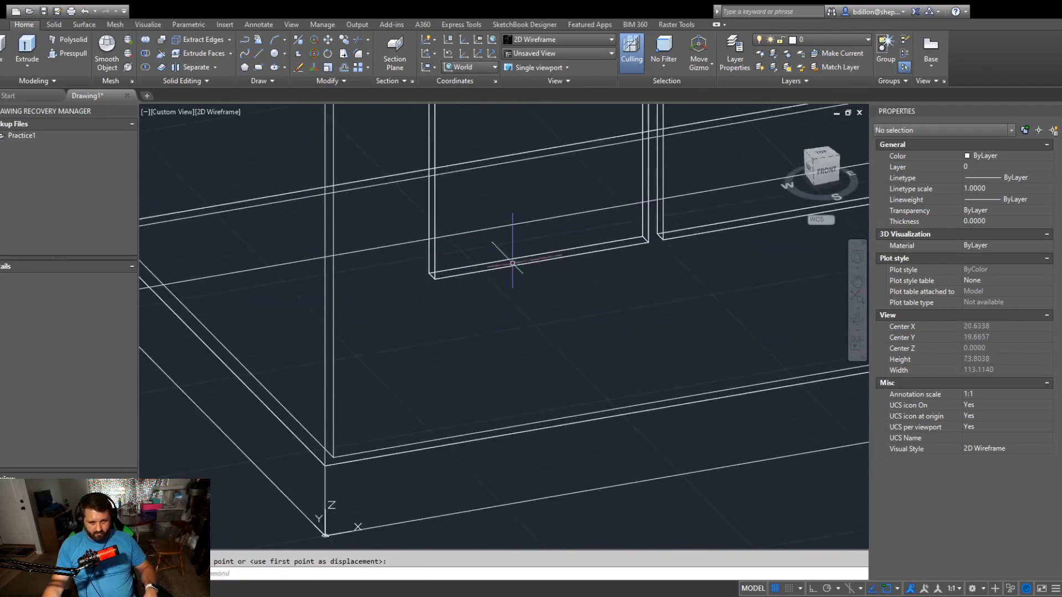
pyautogui.click(488, 271)
pyautogui.scroll(-5, 469, 346)
pyautogui.scroll(6, 459, 352)
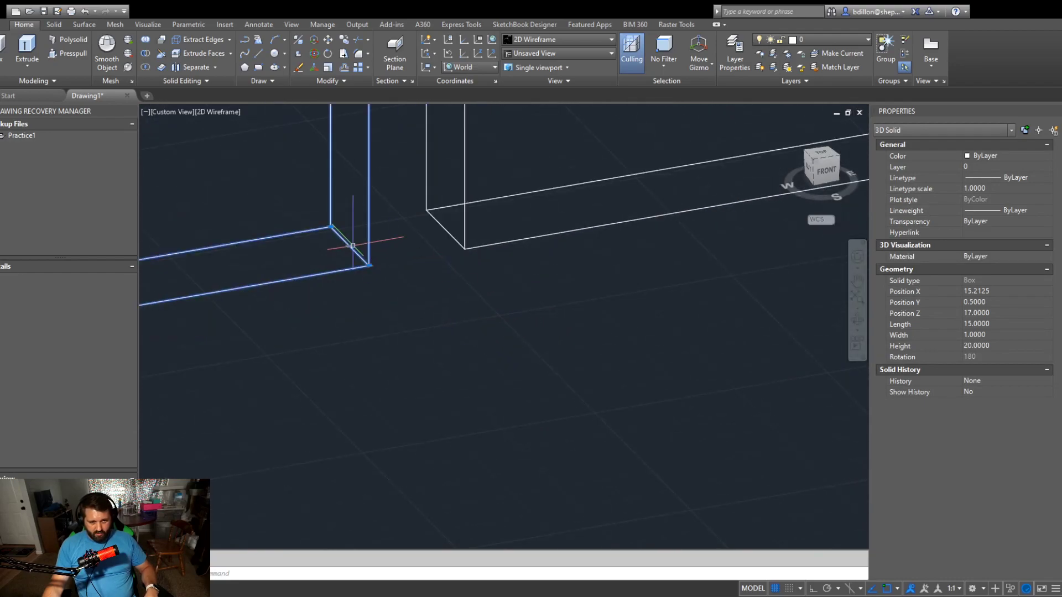
pyautogui.scroll(-6, 282, 256)
pyautogui.moveTo(282, 256); pyautogui.dragTo(536, 267, button='middle')
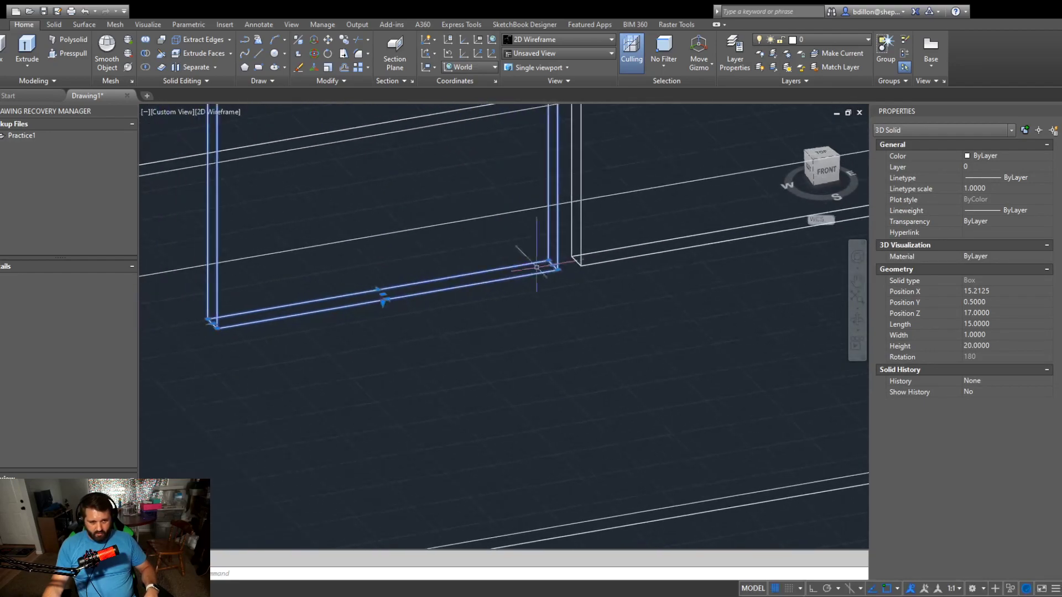
pyautogui.click(384, 295)
pyautogui.scroll(-4, 409, 244)
pyautogui.moveTo(441, 182); pyautogui.dragTo(420, 282, button='middle')
pyautogui.scroll(6, 439, 281)
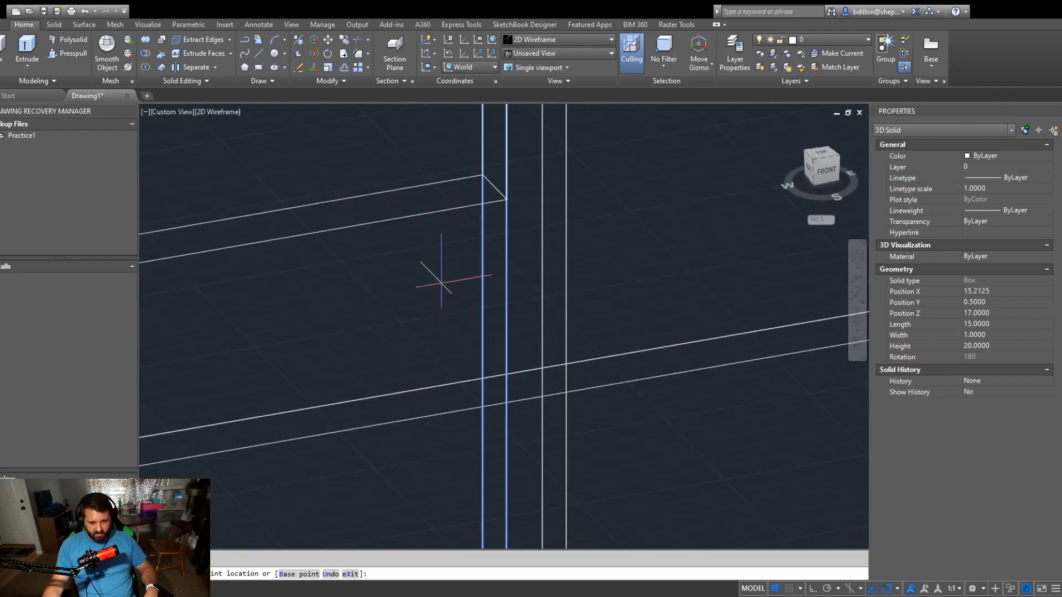
pyautogui.click(453, 297)
pyautogui.scroll(-5, 452, 297)
pyautogui.moveTo(313, 348); pyautogui.dragTo(415, 332, button='middle')
pyautogui.press('Escape')
# Step: Stretch the rear face of the half-height window pane forward to reduce its width to 0.5
pyautogui.click(405, 242)
pyautogui.click(386, 297)
pyautogui.scroll(5, 407, 286)
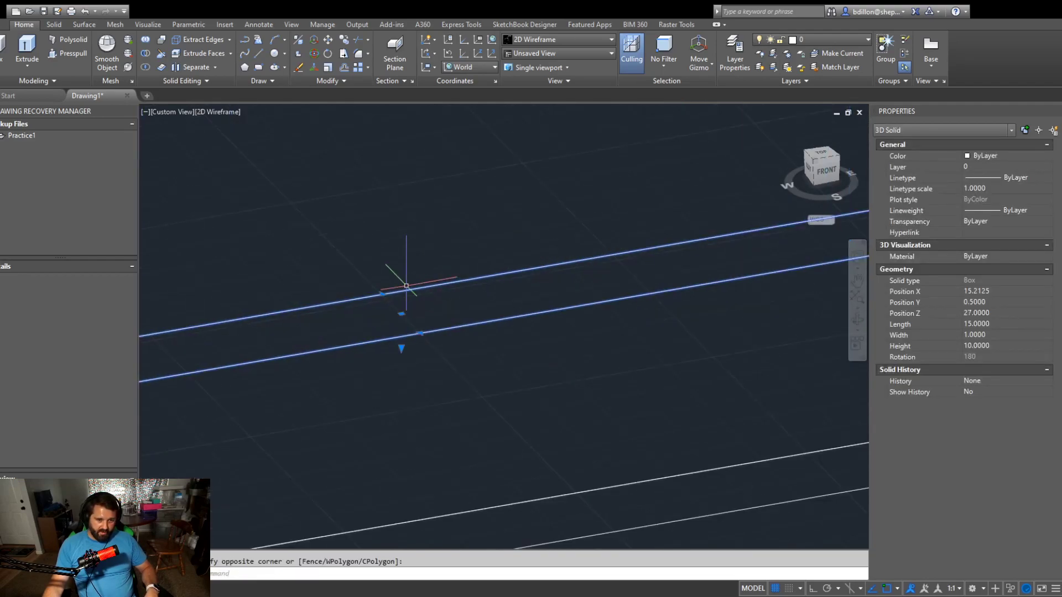
pyautogui.click(380, 291)
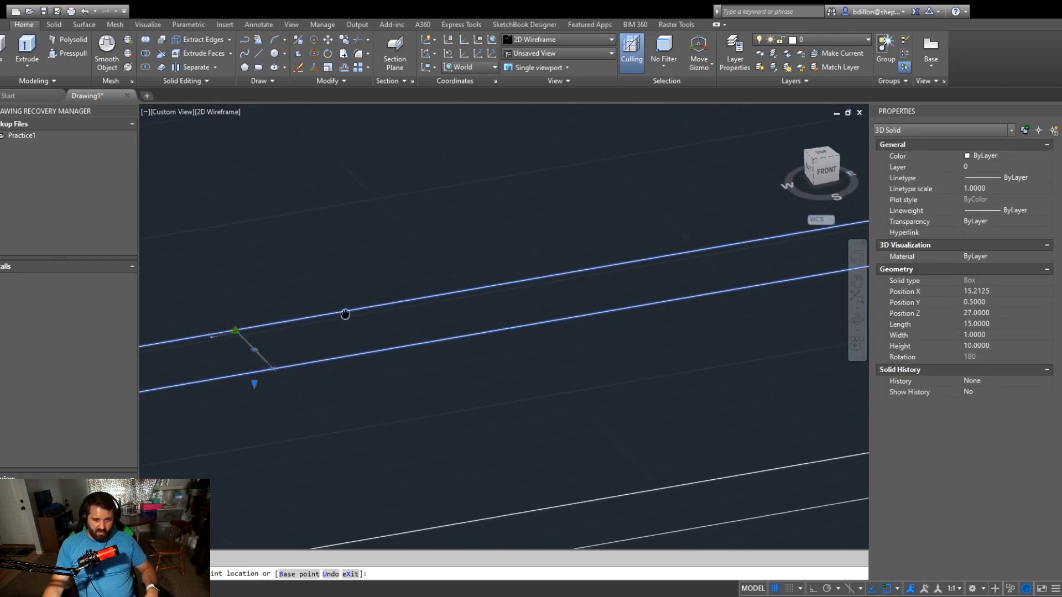
pyautogui.click(655, 266)
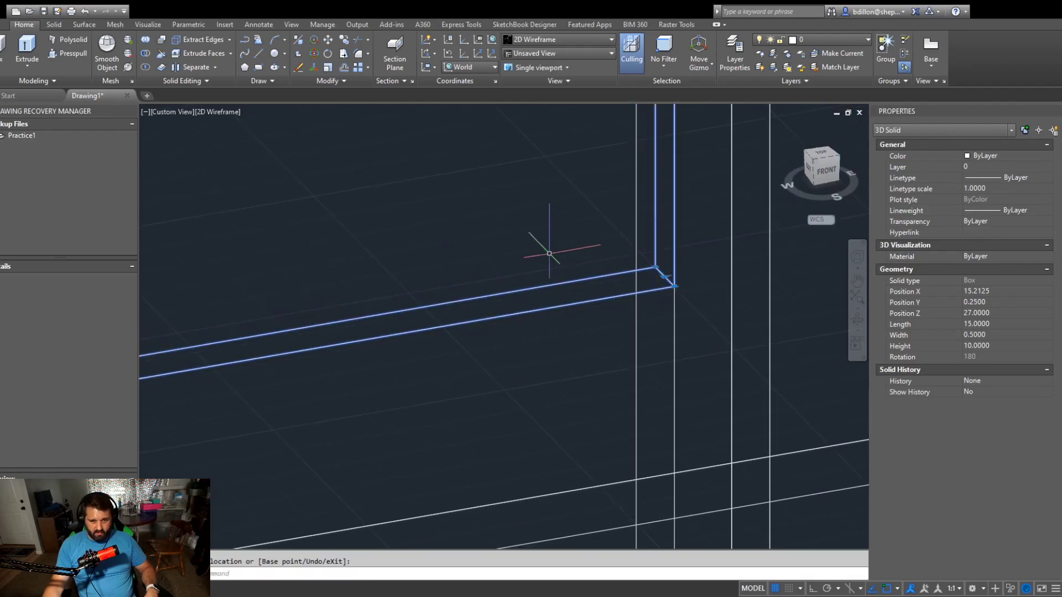
pyautogui.scroll(-6, 521, 248)
pyautogui.press('Escape')
pyautogui.click(628, 366)
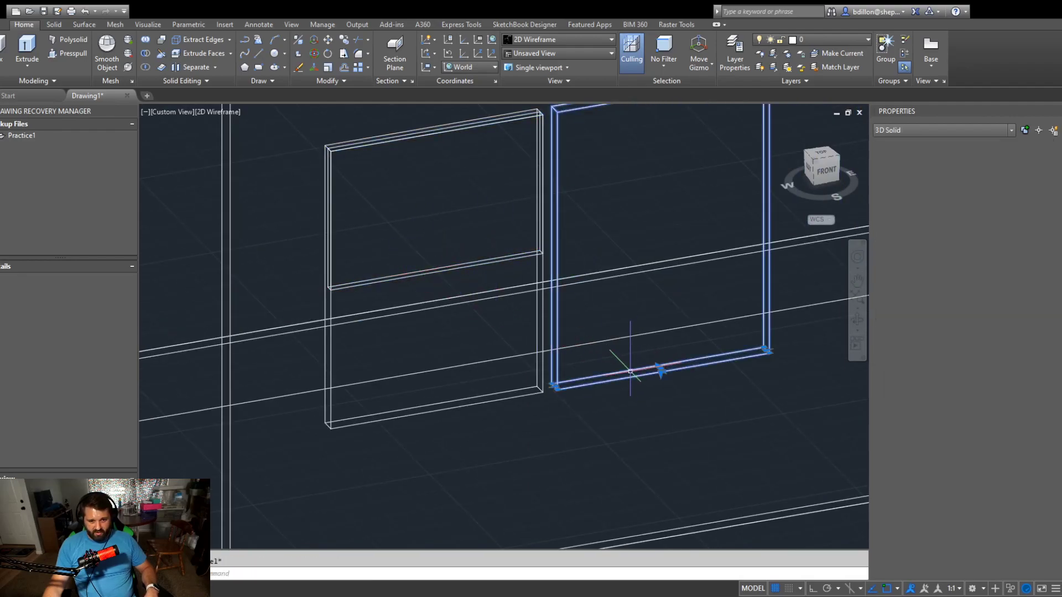
pyautogui.click(457, 231)
pyautogui.moveTo(471, 157); pyautogui.dragTo(447, 275, button='middle')
pyautogui.scroll(3, 447, 275)
pyautogui.press('Escape')
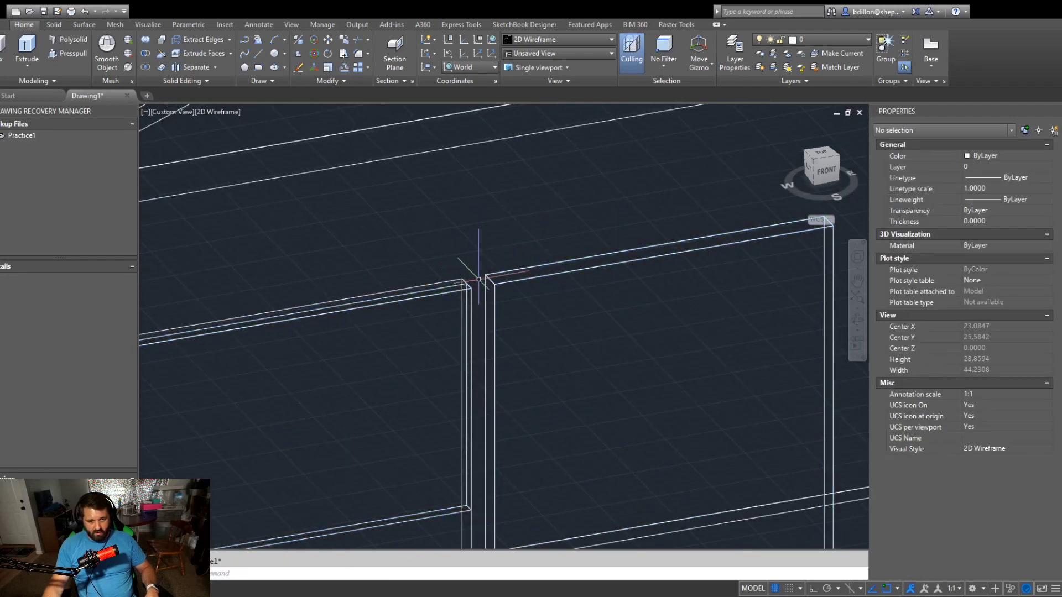
pyautogui.click(451, 281)
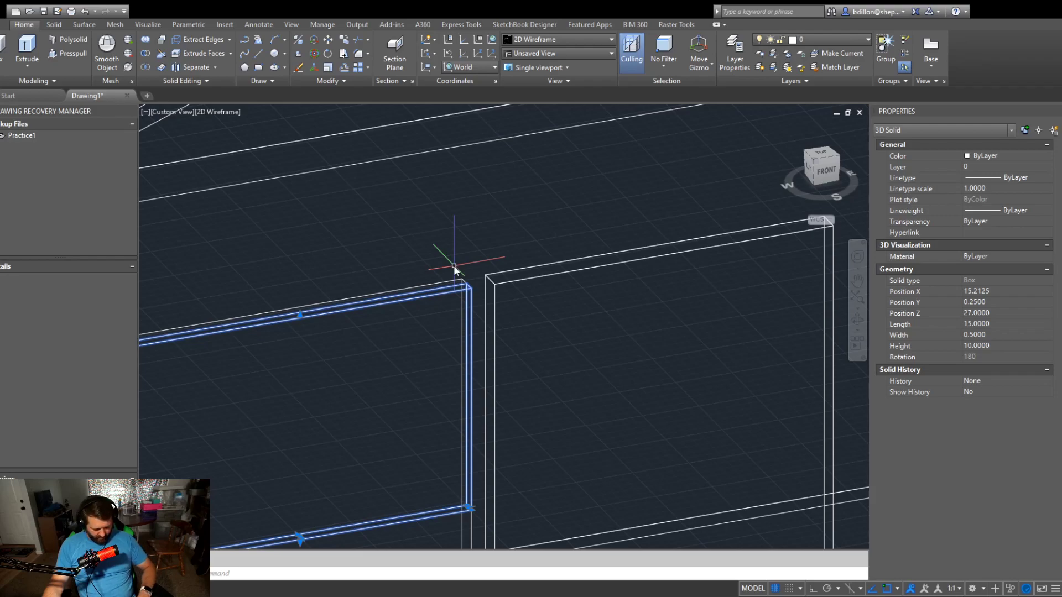
pyautogui.write('c')
pyautogui.press('Return')
pyautogui.scroll(5, 460, 282)
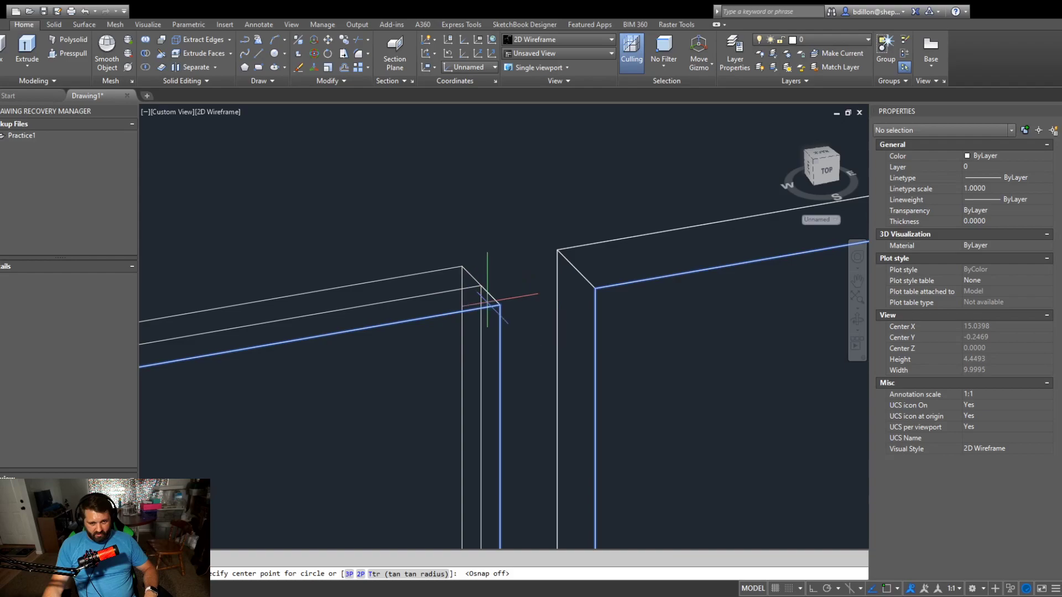
pyautogui.scroll(-8, 487, 194)
pyautogui.scroll(6, 487, 194)
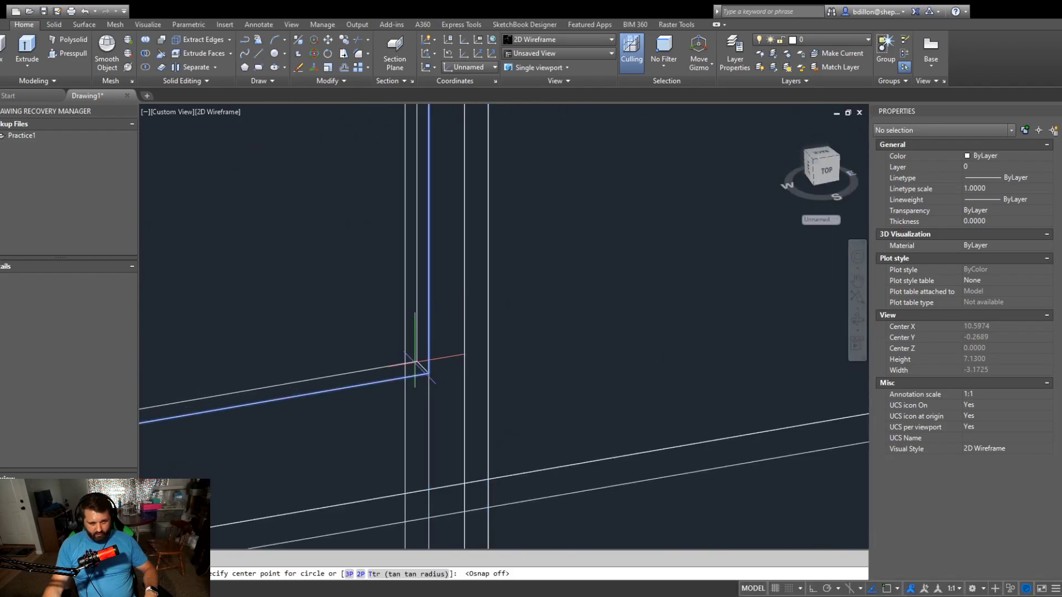
pyautogui.keyDown('shift'); pyautogui.moveTo(427, 360); pyautogui.dragTo(474, 371, button='middle'); pyautogui.keyUp('shift')
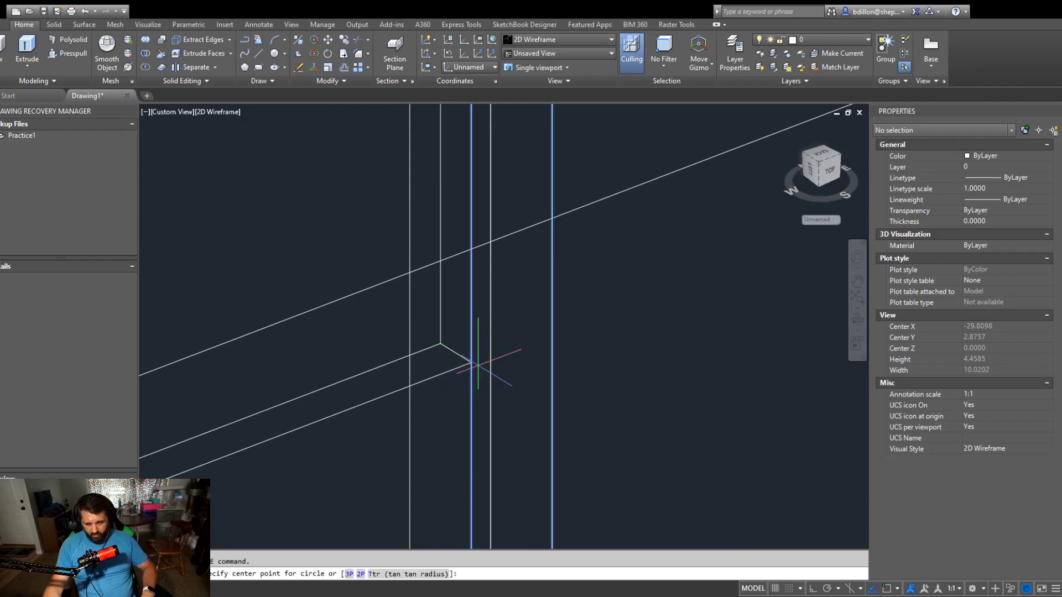
pyautogui.press('F3')
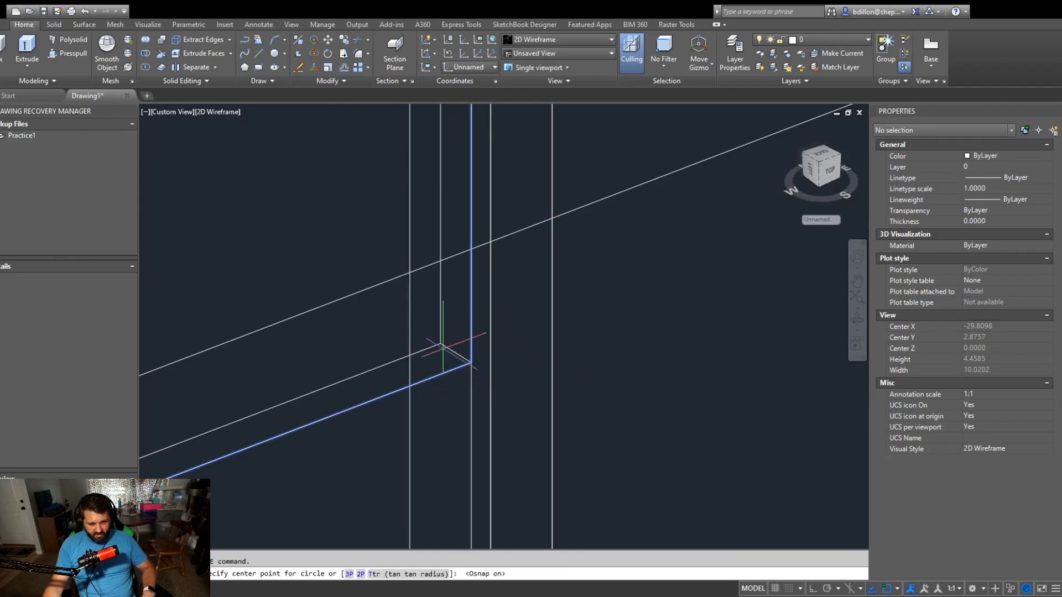
pyautogui.click(472, 363)
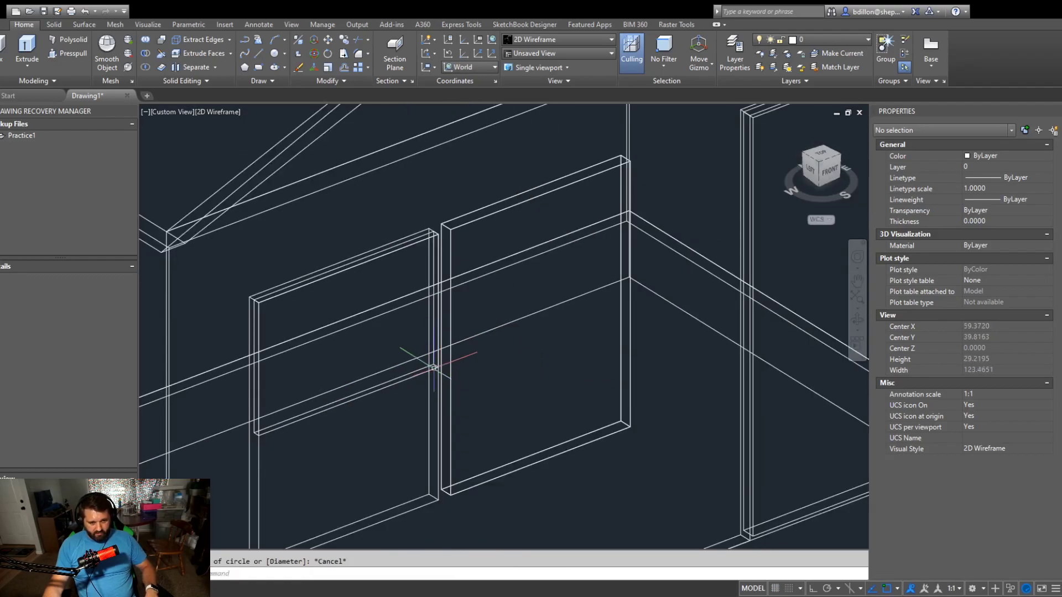
pyautogui.press('Escape')
# Step: Copy the thin upper pane into the rear half of the wall depth directly below it, filling the opening's lower half
pyautogui.click(394, 384)
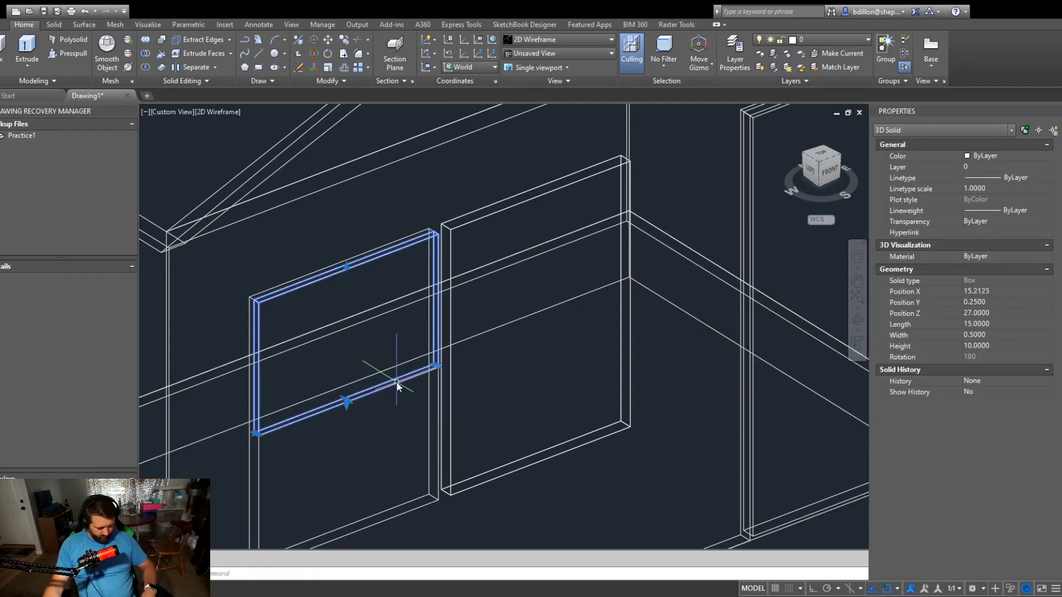
pyautogui.write('co')
pyautogui.press('Return')
pyautogui.click(438, 367)
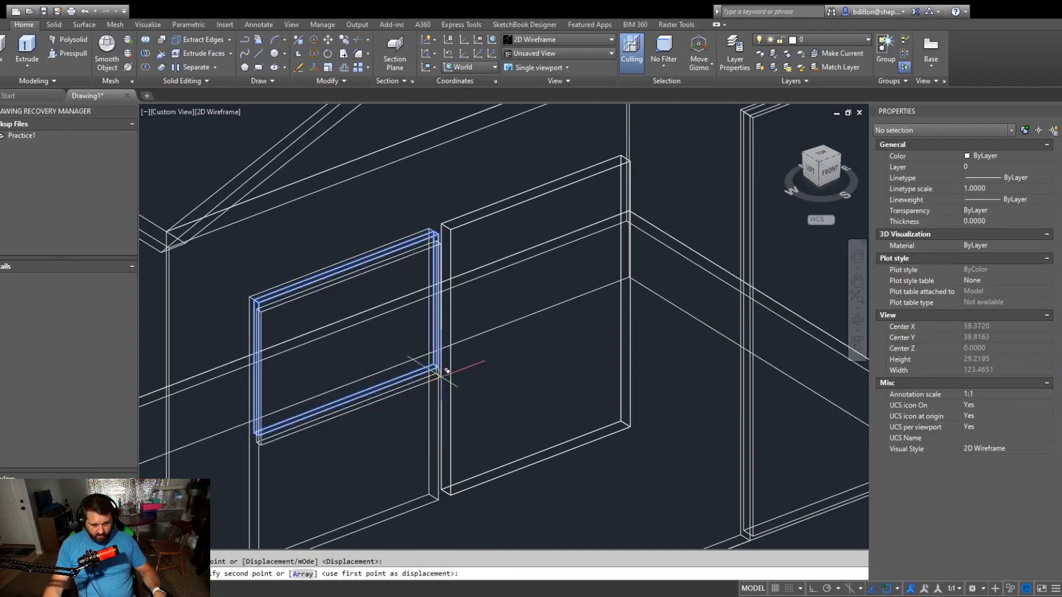
pyautogui.scroll(5, 349, 325)
pyautogui.click(284, 355)
pyautogui.scroll(-3, 427, 426)
pyautogui.press('Escape')
# Step: Try to slide the lower window pane straight up behind the upper pane
pyautogui.scroll(2, 315, 308)
pyautogui.scroll(2, 394, 408)
pyautogui.keyDown('shift'); pyautogui.moveTo(394, 408); pyautogui.dragTo(399, 391, button='middle'); pyautogui.keyUp('shift')
pyautogui.click(470, 428)
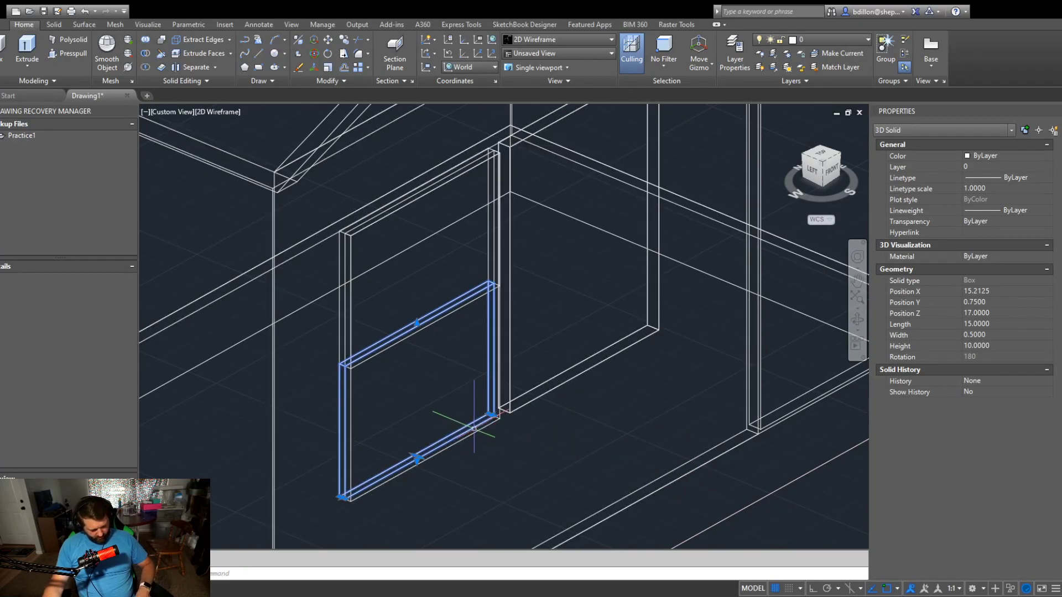
pyautogui.write('m')
pyautogui.press('space')
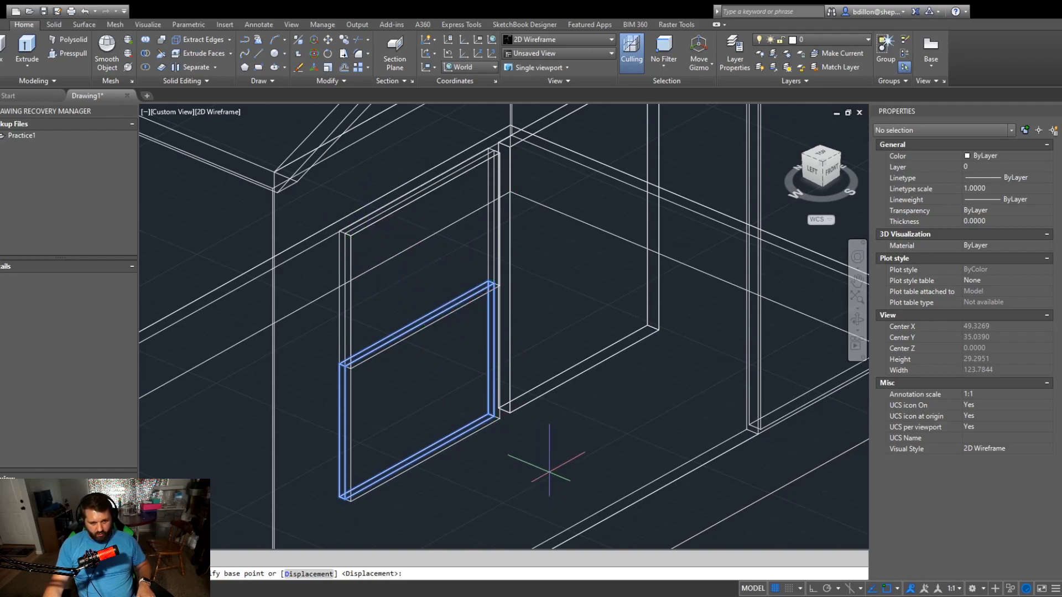
pyautogui.click(571, 487)
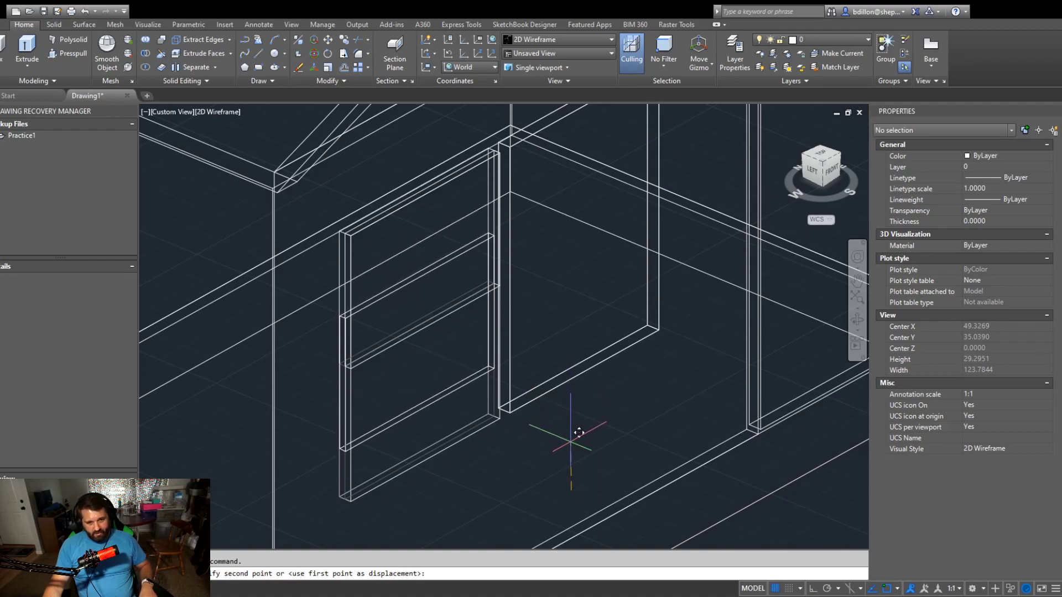
pyautogui.press('Escape')
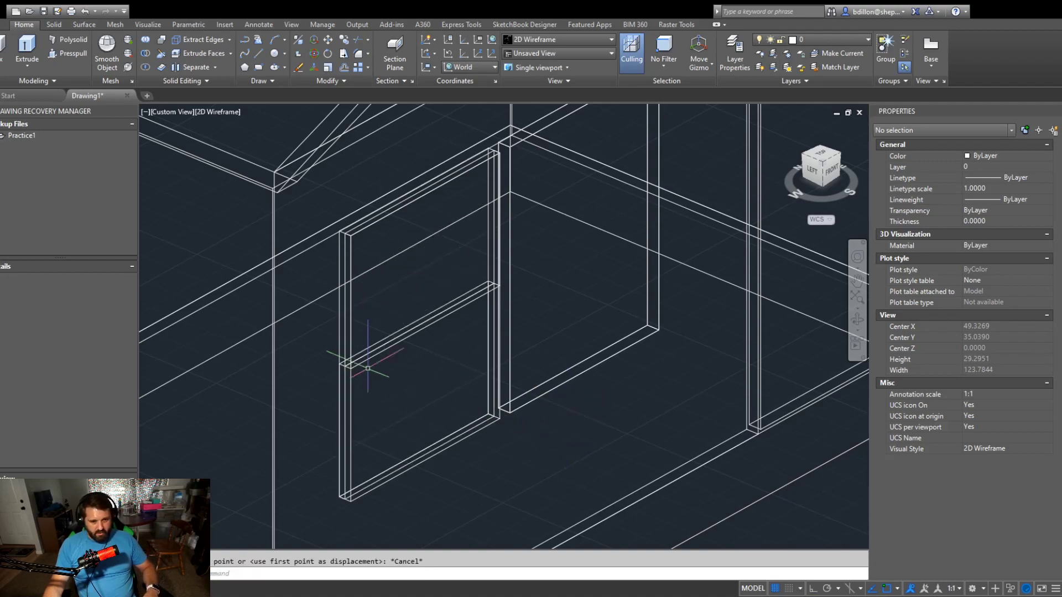
# Step: Examine the overlap and depth offset of the upper and lower panes from several angles, comparing them with the undivided window
pyautogui.keyDown('shift'); pyautogui.moveTo(422, 491); pyautogui.dragTo(361, 495, button='middle'); pyautogui.keyUp('shift')
pyautogui.scroll(4, 415, 436)
pyautogui.moveTo(418, 458); pyautogui.dragTo(464, 522, button='middle')
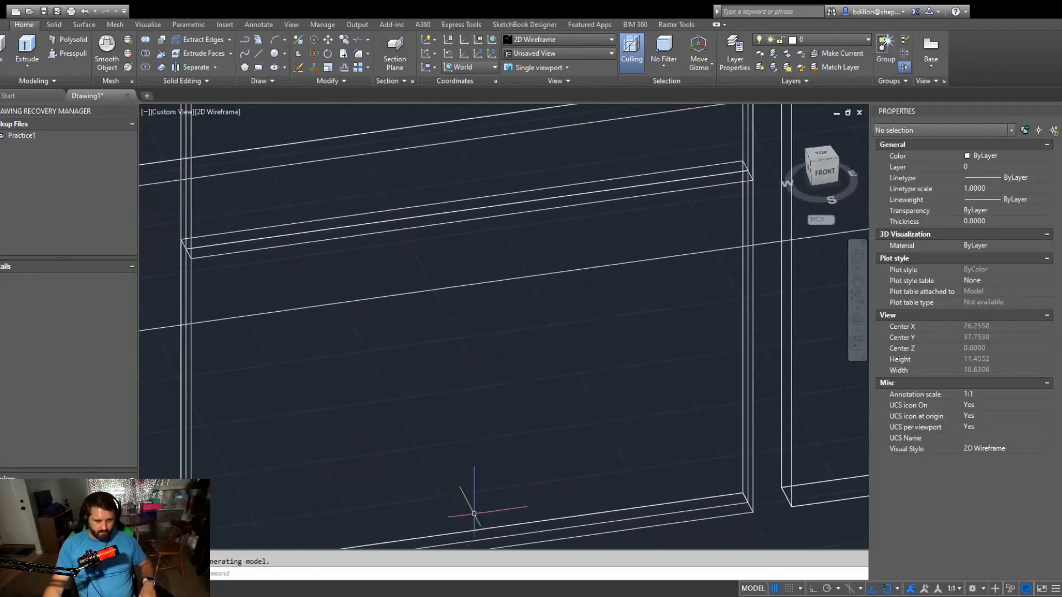
pyautogui.scroll(-4, 429, 436)
pyautogui.keyDown('shift'); pyautogui.moveTo(429, 437); pyautogui.dragTo(450, 422, button='middle'); pyautogui.keyUp('shift')
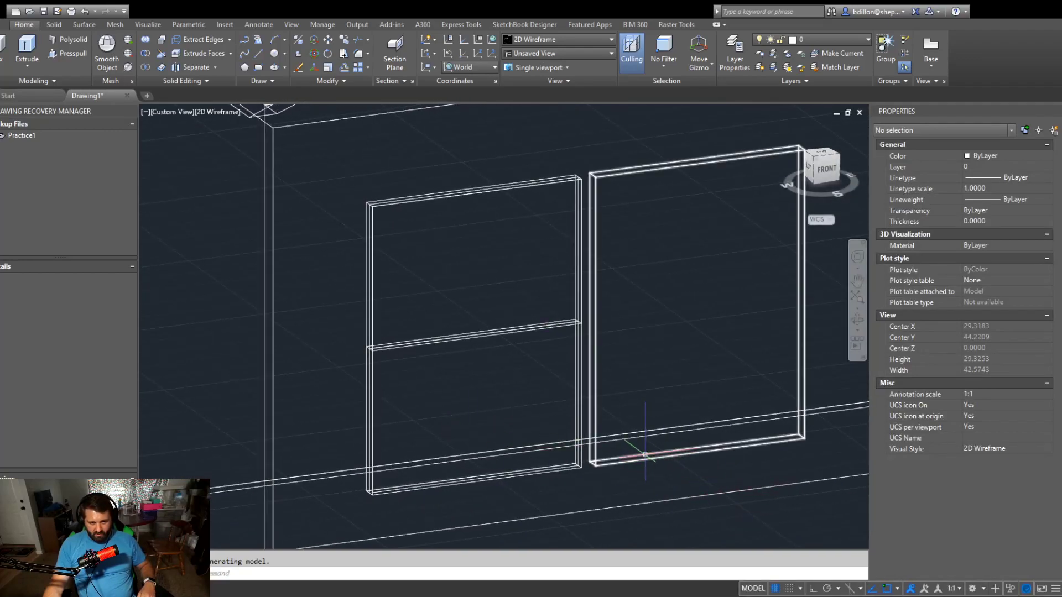
pyautogui.click(645, 455)
pyautogui.press('Escape')
pyautogui.moveTo(464, 406); pyautogui.dragTo(549, 398, button='middle')
pyautogui.keyDown('shift'); pyautogui.moveTo(505, 432); pyautogui.dragTo(437, 467, button='middle'); pyautogui.keyUp('shift')
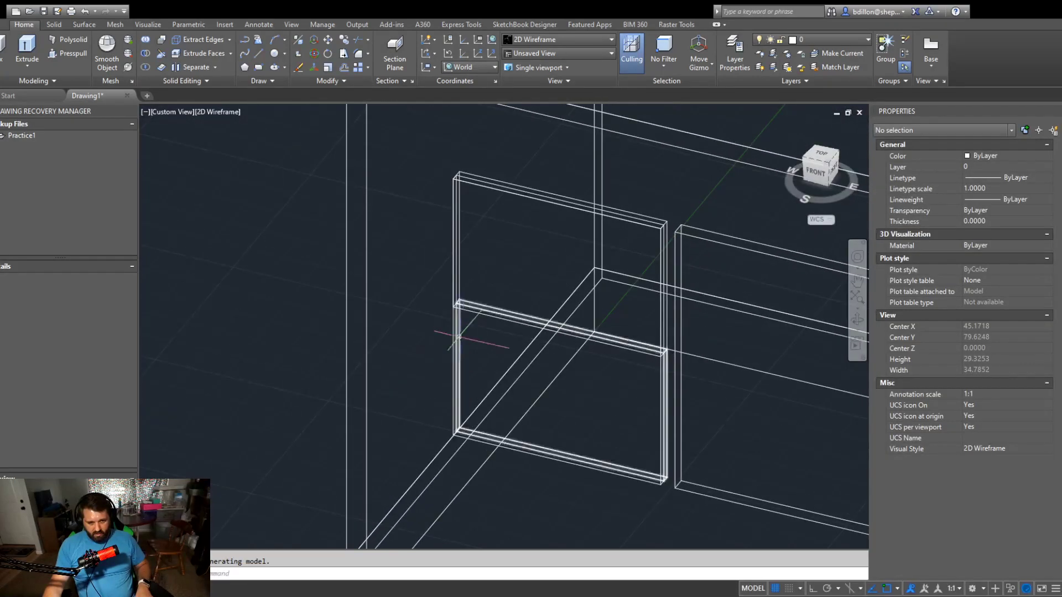
pyautogui.click(481, 311)
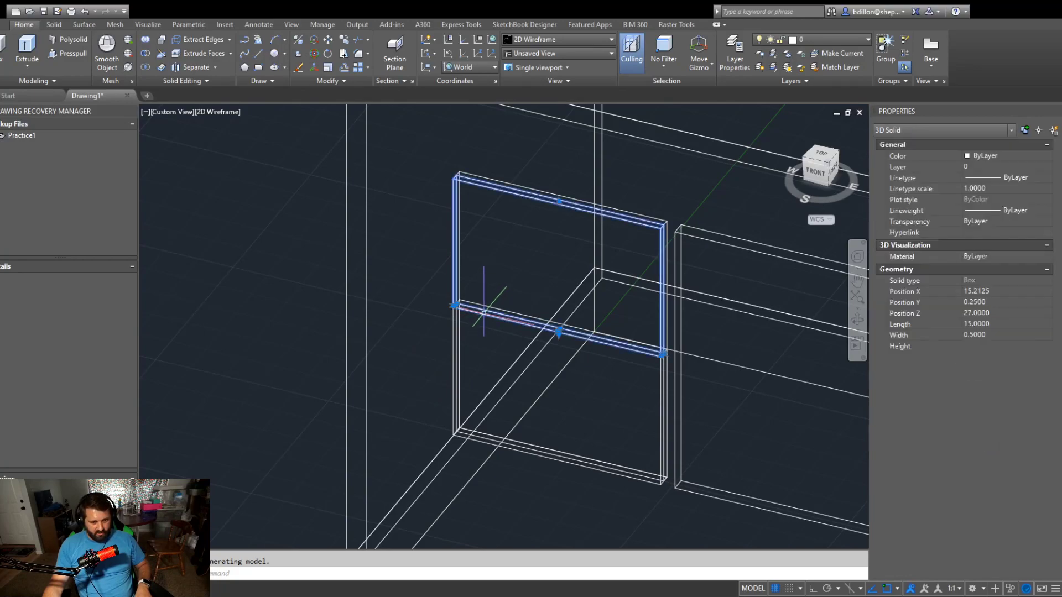
pyautogui.write('c')
pyautogui.press('Return')
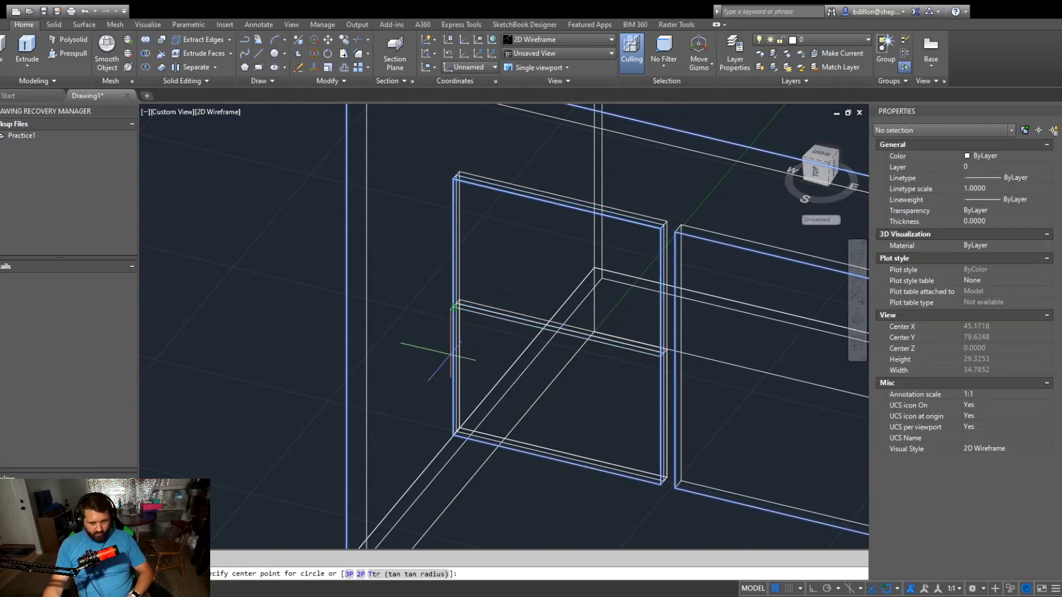
pyautogui.click(512, 390)
pyautogui.press('Escape')
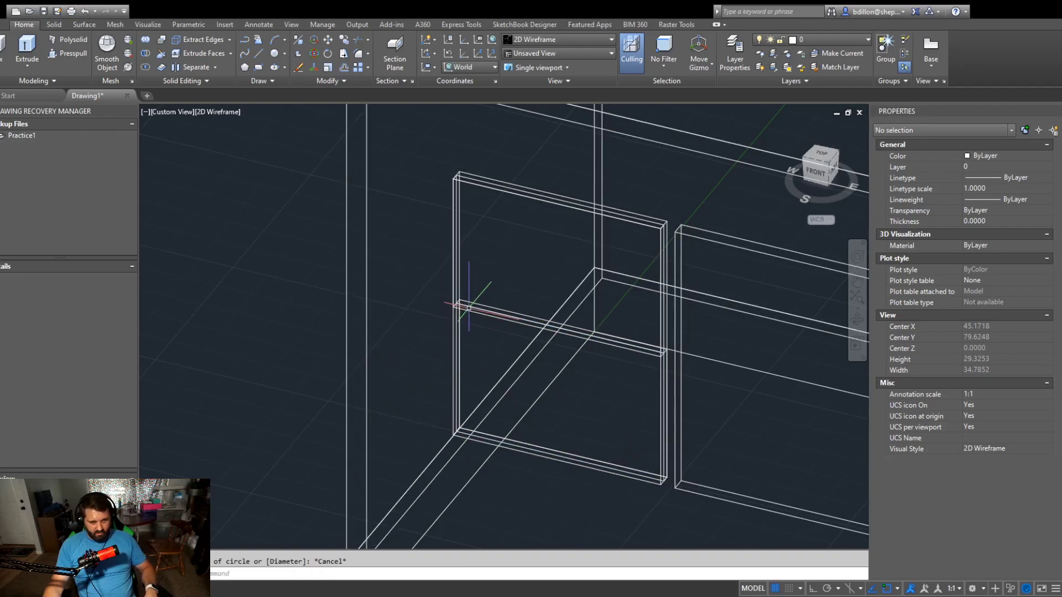
# Step: Copy the upper window pane to the empty area outside the house
pyautogui.click(480, 310)
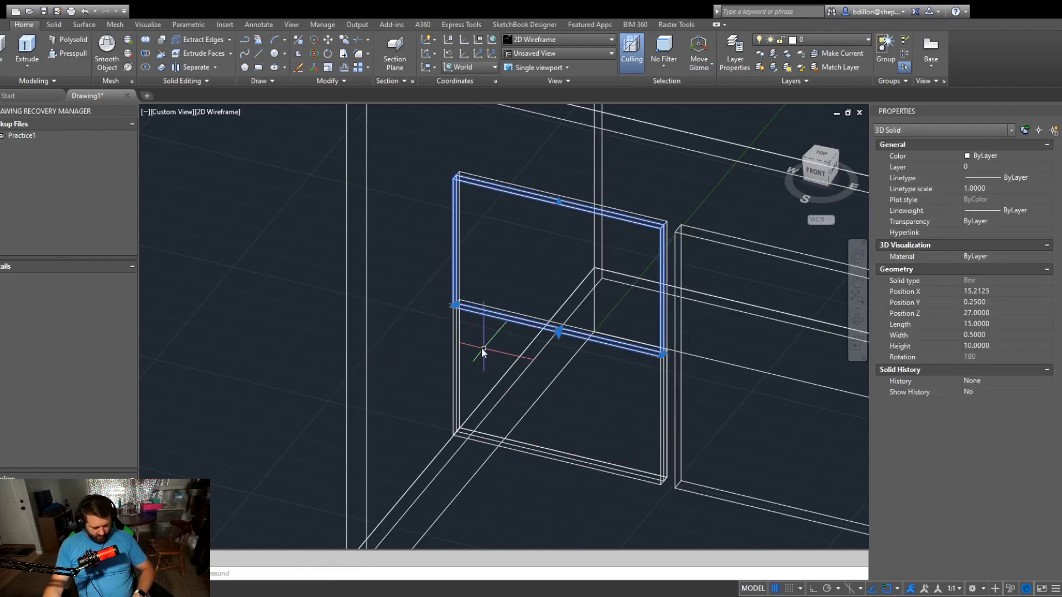
pyautogui.write('co')
pyautogui.press('Return')
pyautogui.click(484, 349)
pyautogui.moveTo(247, 353); pyautogui.dragTo(501, 368, button='middle')
pyautogui.click(365, 373)
pyautogui.press('Escape')
# Step: Move the copied pane back onto the original upper pane in the window opening, using its upper corner as base point
pyautogui.click(430, 202)
pyautogui.click(401, 249)
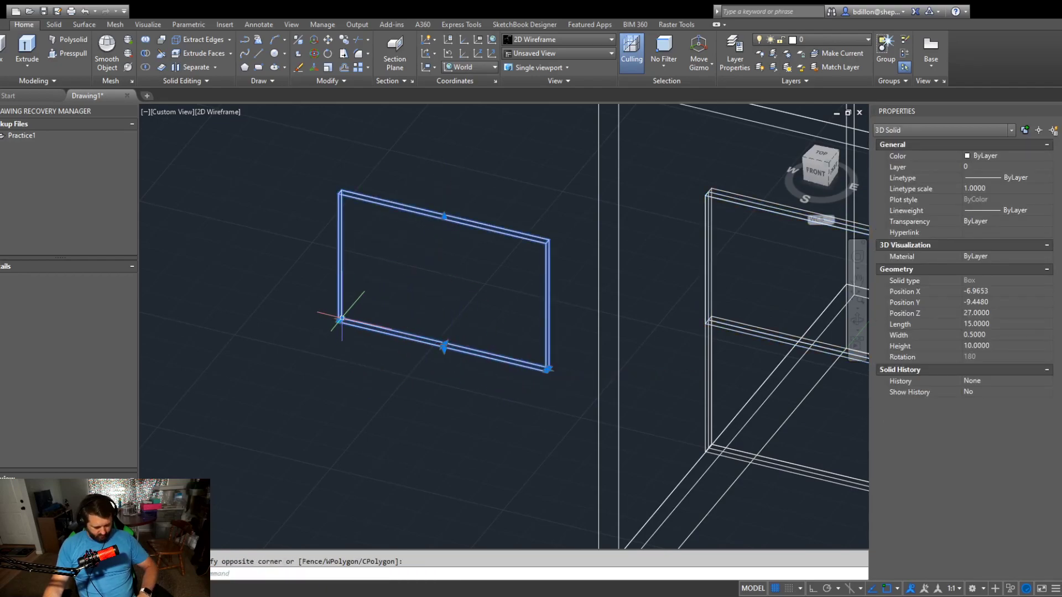
pyautogui.write('m')
pyautogui.press('Return')
pyautogui.click(341, 190)
pyautogui.scroll(6, 457, 184)
pyautogui.scroll(-5, 457, 184)
pyautogui.moveTo(486, 249); pyautogui.dragTo(557, 335, button='middle')
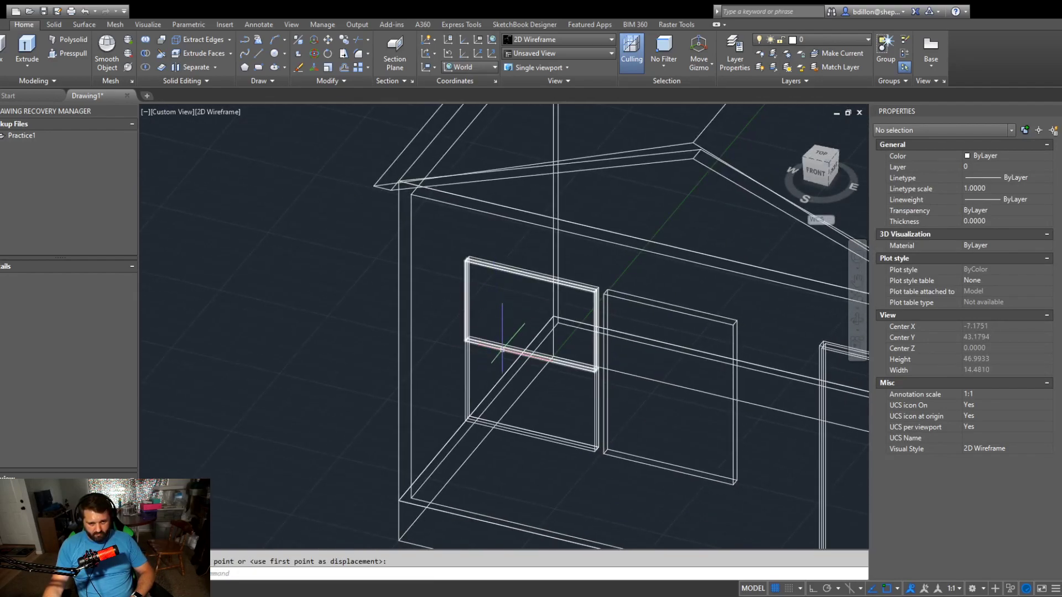
# Step: Shorten the copied upper pane to half its width, 7.5, by moving its side face to the midpoint of the lower edge
pyautogui.click(502, 350)
pyautogui.scroll(4, 586, 358)
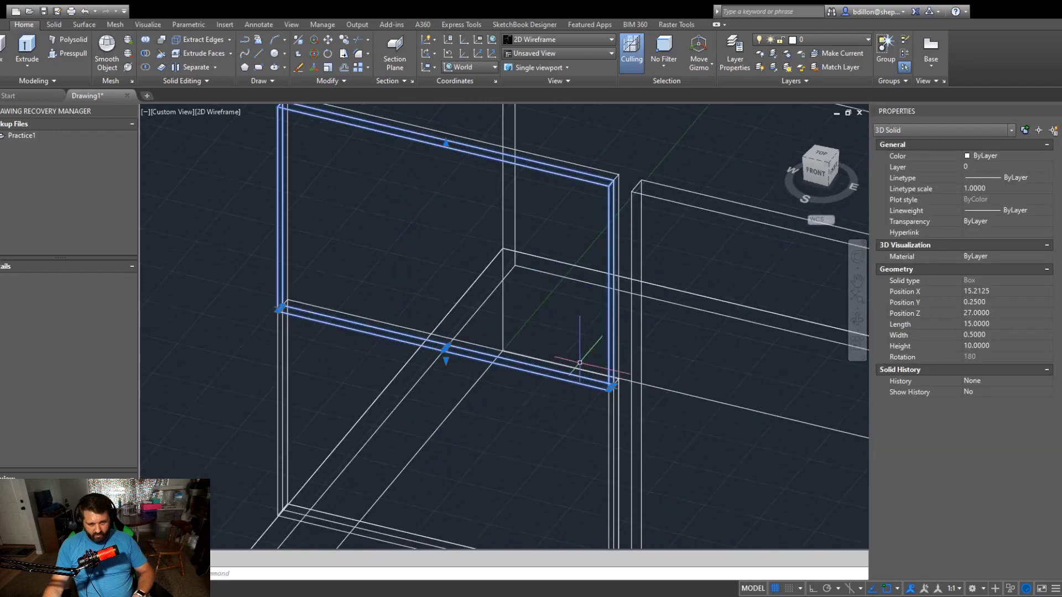
pyautogui.click(614, 386)
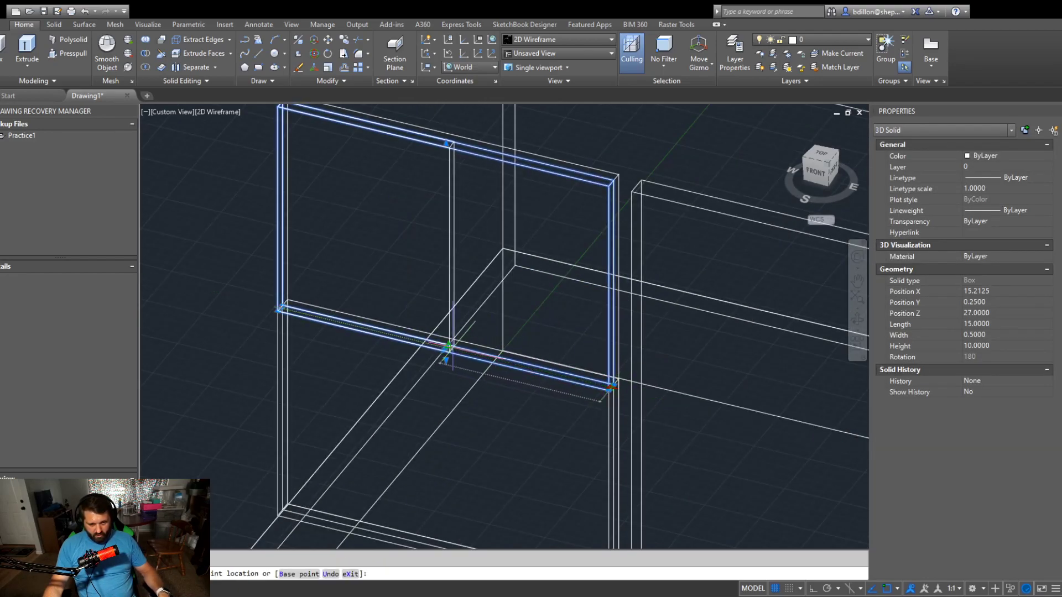
pyautogui.click(448, 347)
# Step: Reduce the shortened pane to half its height, 5, by moving its lower face up to the midpoint of the side edge
pyautogui.scroll(8, 286, 305)
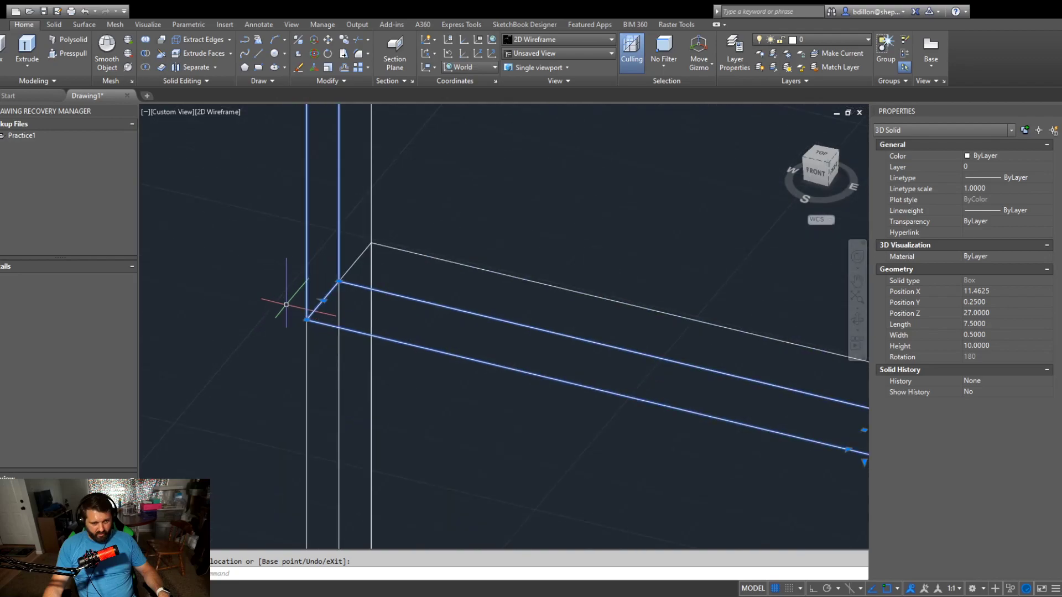
pyautogui.click(323, 300)
pyautogui.press('Escape')
pyautogui.scroll(-4, 477, 345)
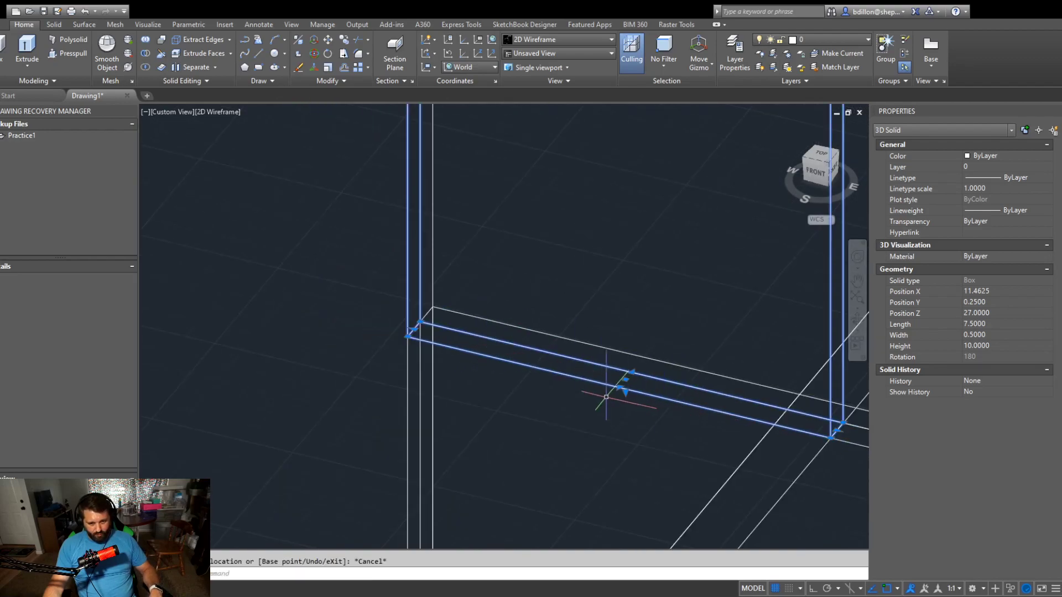
pyautogui.click(626, 393)
pyautogui.moveTo(624, 379); pyautogui.dragTo(649, 512, button='middle')
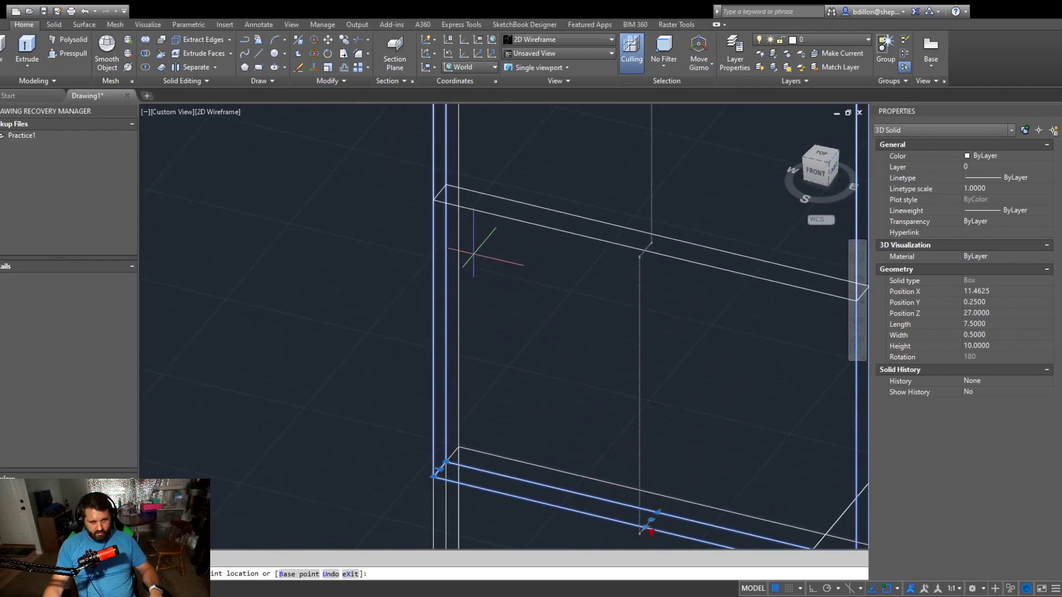
pyautogui.scroll(-5, 481, 302)
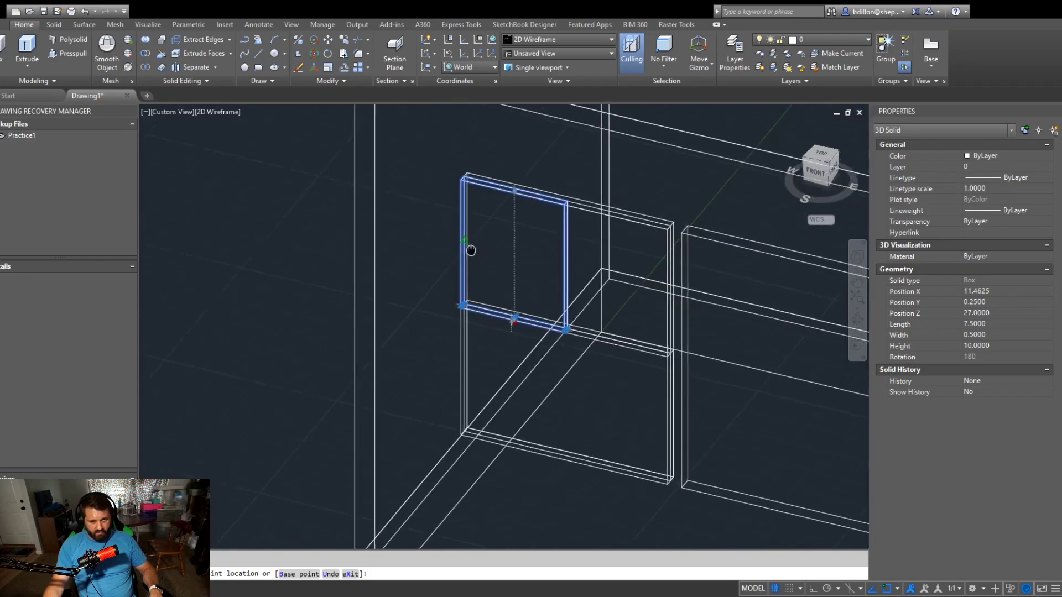
pyautogui.click(422, 308)
pyautogui.press('Escape')
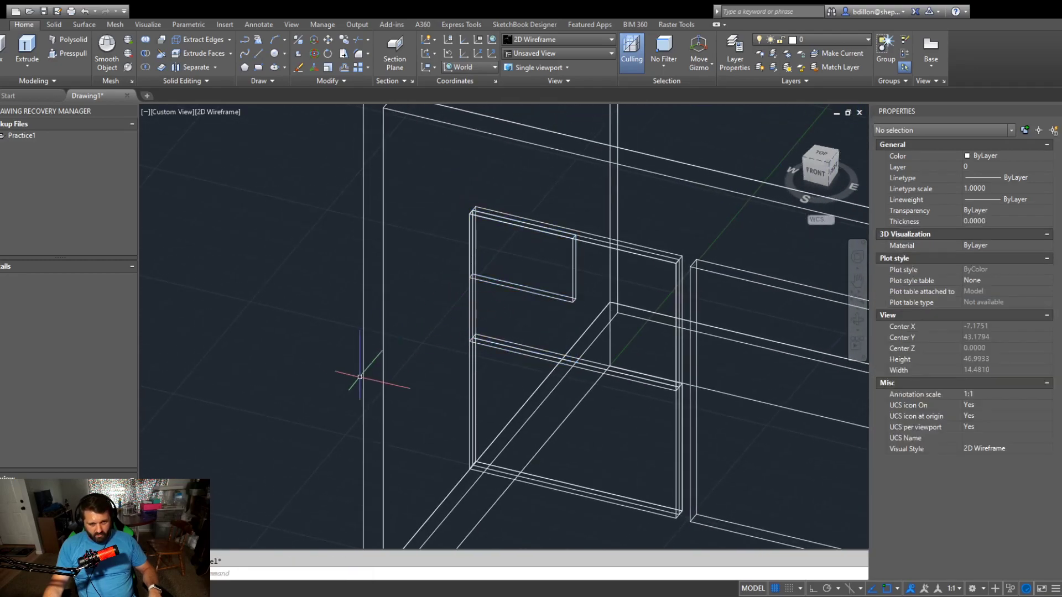
# Step: Halve the small pane's length again to 3.75 by moving its inner side face to the midpoint of its lower edge
pyautogui.keyDown('shift'); pyautogui.moveTo(487, 326); pyautogui.dragTo(529, 401, button='middle'); pyautogui.keyUp('shift')
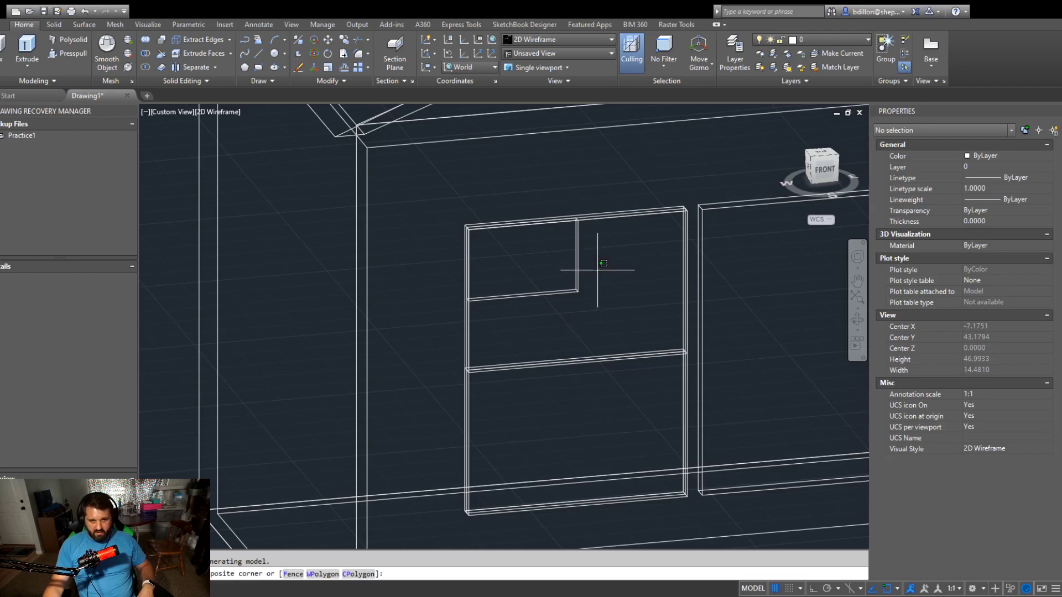
pyautogui.click(568, 291)
pyautogui.scroll(4, 569, 289)
pyautogui.scroll(2, 595, 293)
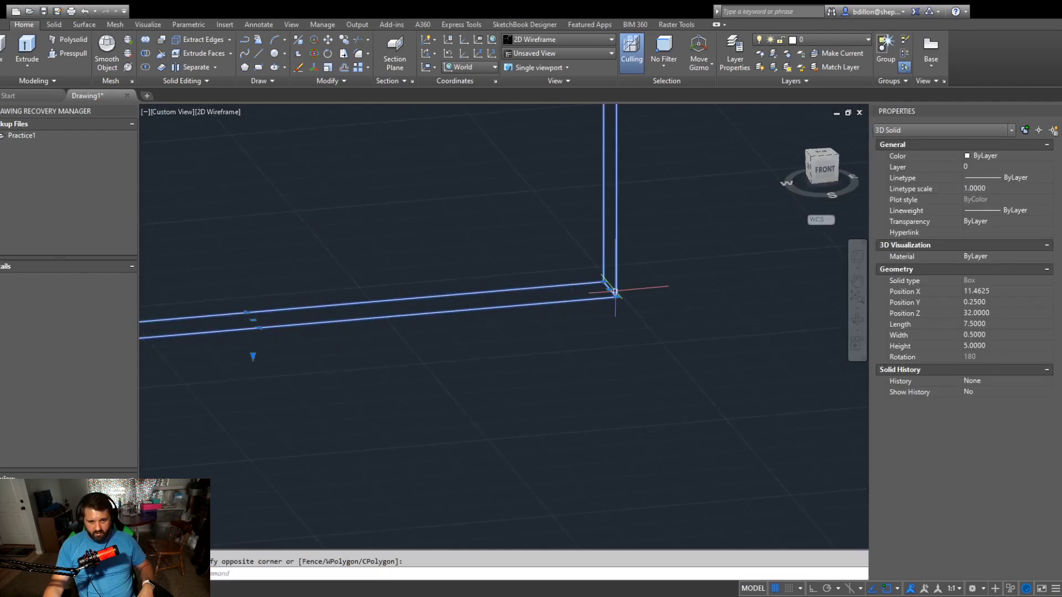
pyautogui.click(610, 289)
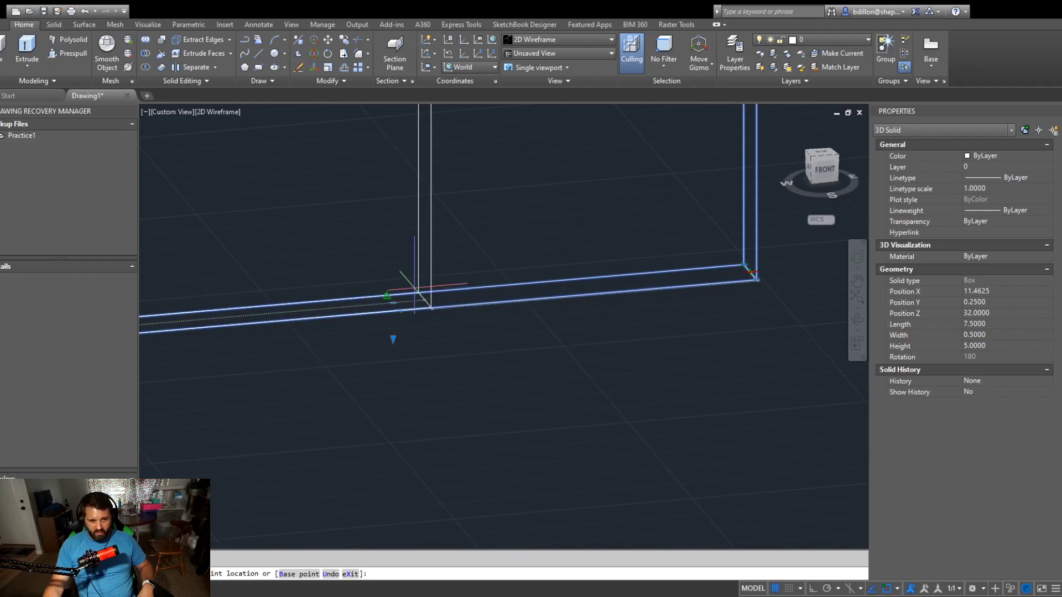
pyautogui.scroll(-5, 475, 292)
pyautogui.press('Escape')
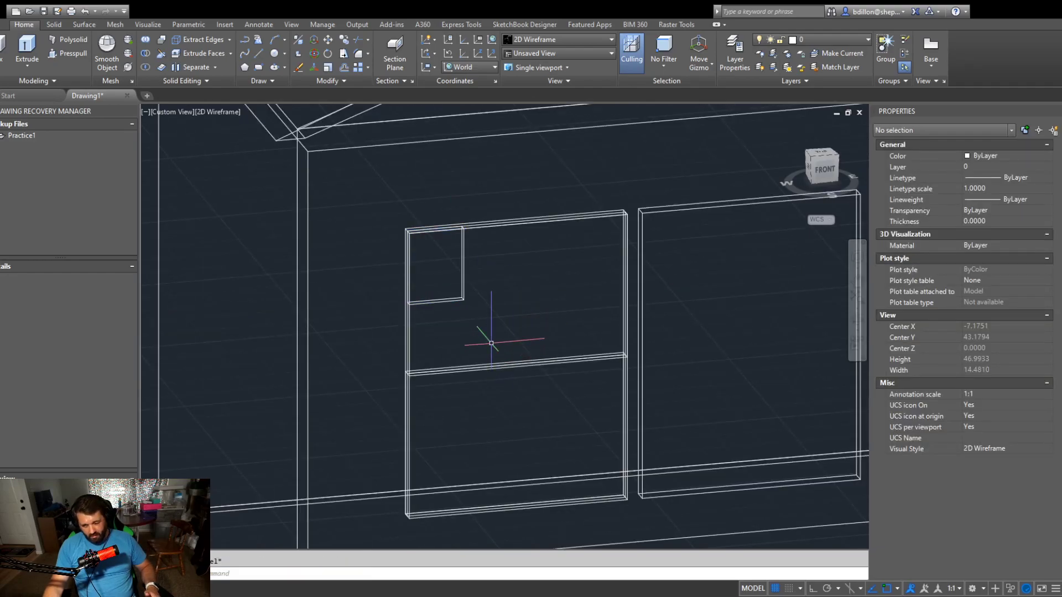
pyautogui.click(443, 306)
pyautogui.scroll(5, 427, 304)
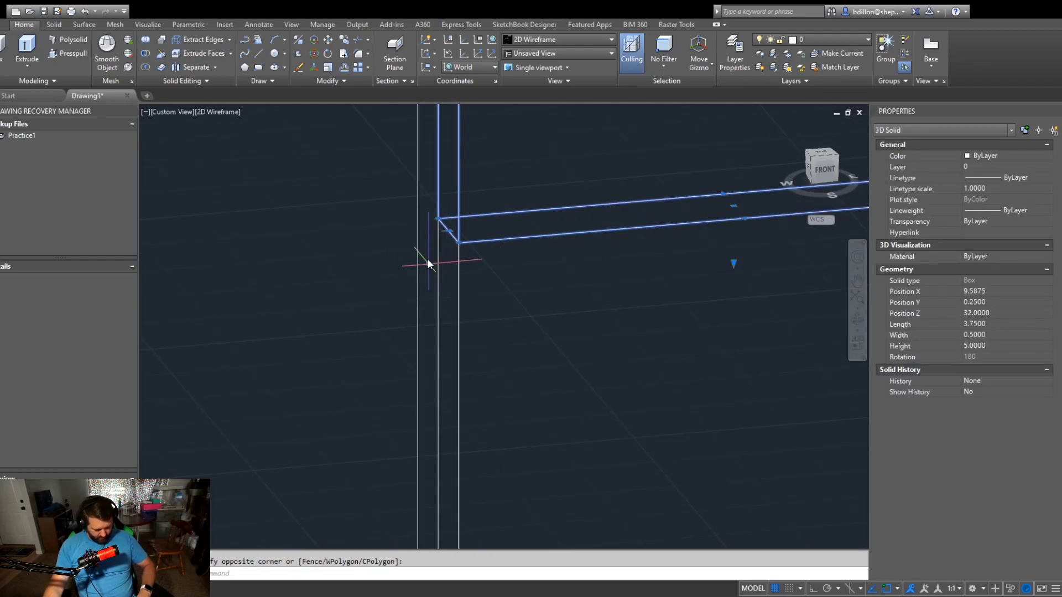
pyautogui.write('c')
pyautogui.press('Return')
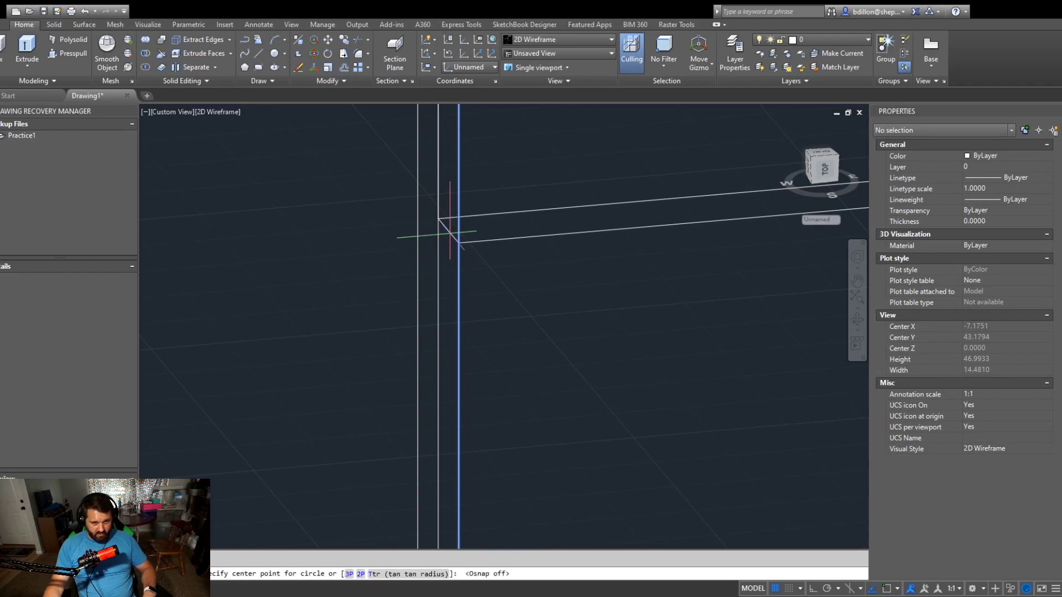
pyautogui.scroll(8, 505, 268)
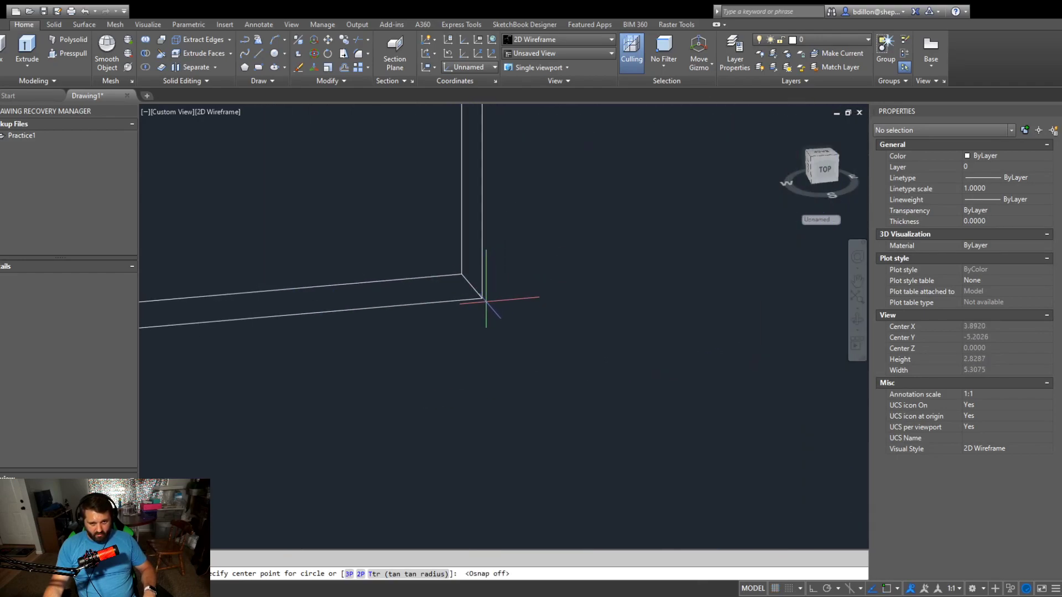
pyautogui.scroll(-5, 427, 213)
pyautogui.scroll(5, 438, 225)
pyautogui.moveTo(477, 185); pyautogui.dragTo(465, 308, button='middle')
pyautogui.click(475, 230)
pyautogui.scroll(-4, 628, 332)
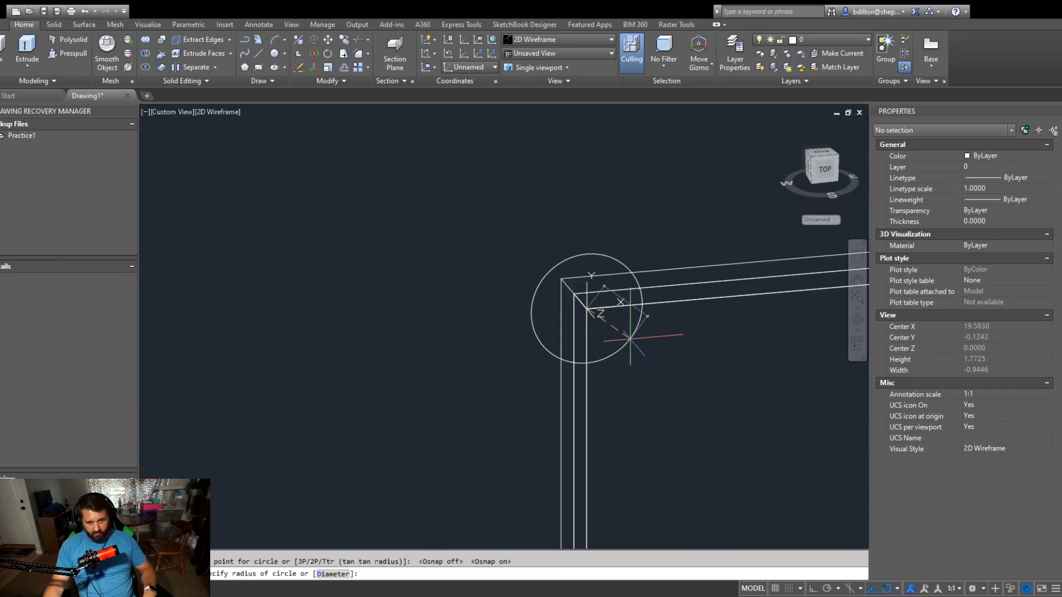
pyautogui.press('Escape')
# Step: Copy the 3.75 by 5 pane three times corner to corner, forming a row of four across the top of the window
pyautogui.click(836, 365)
pyautogui.click(809, 403)
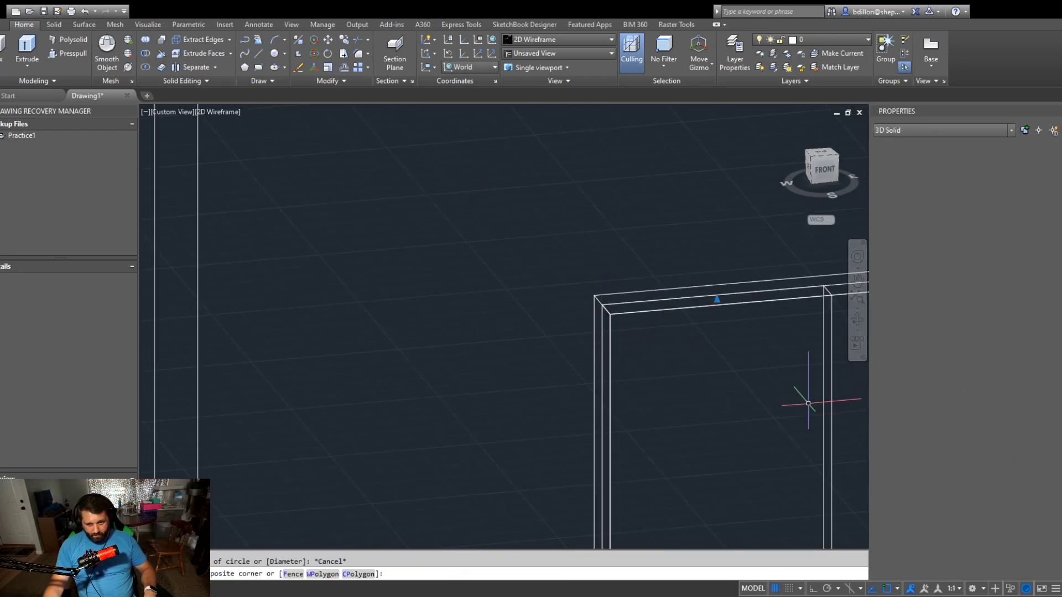
pyautogui.write('co')
pyautogui.press('Return')
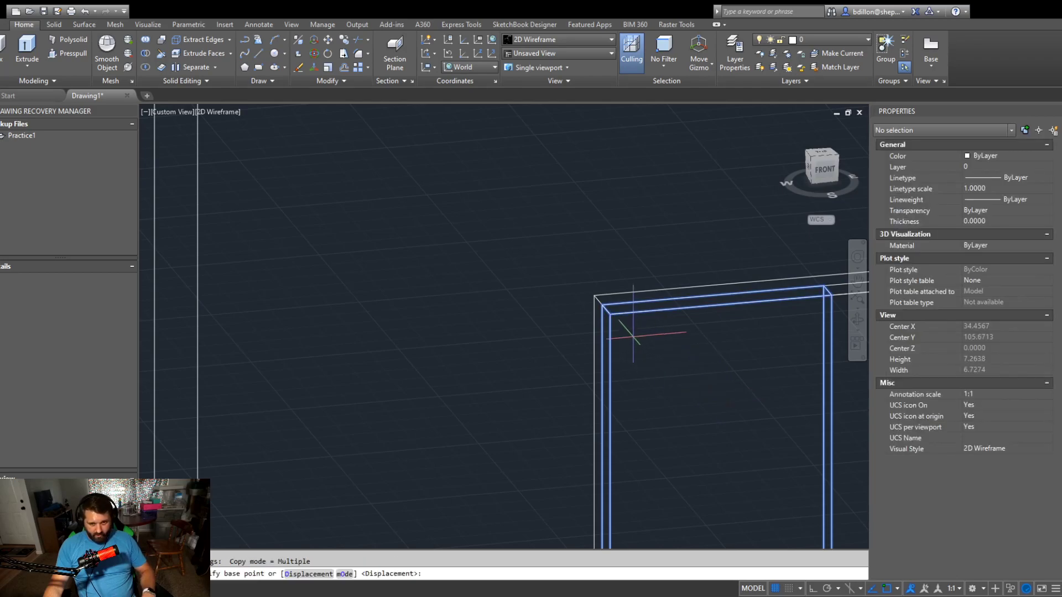
pyautogui.click(610, 314)
pyautogui.scroll(5, 570, 260)
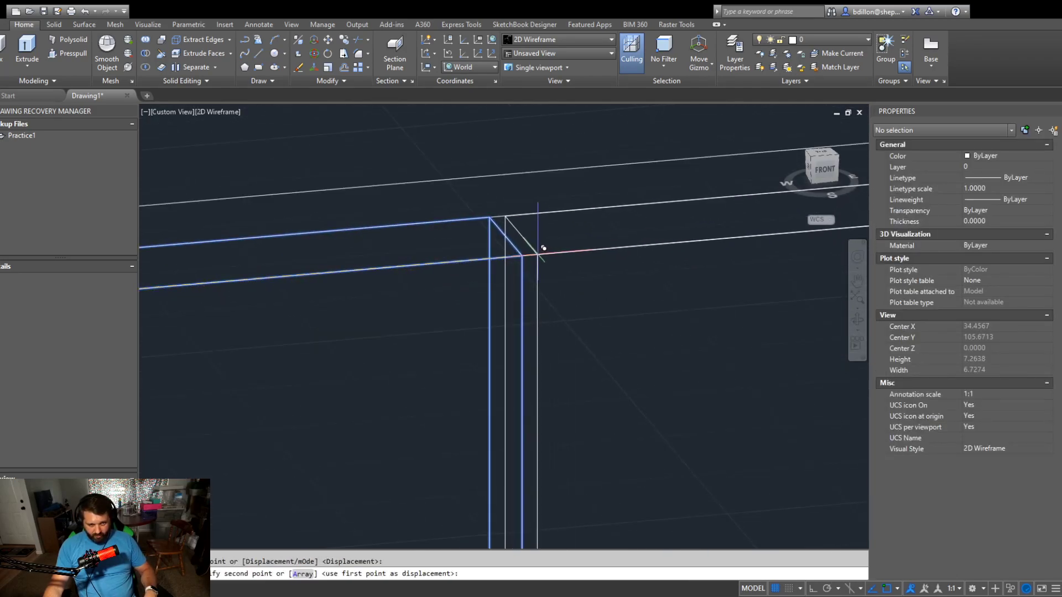
pyautogui.click(533, 251)
pyautogui.scroll(-4, 375, 335)
pyautogui.scroll(5, 441, 313)
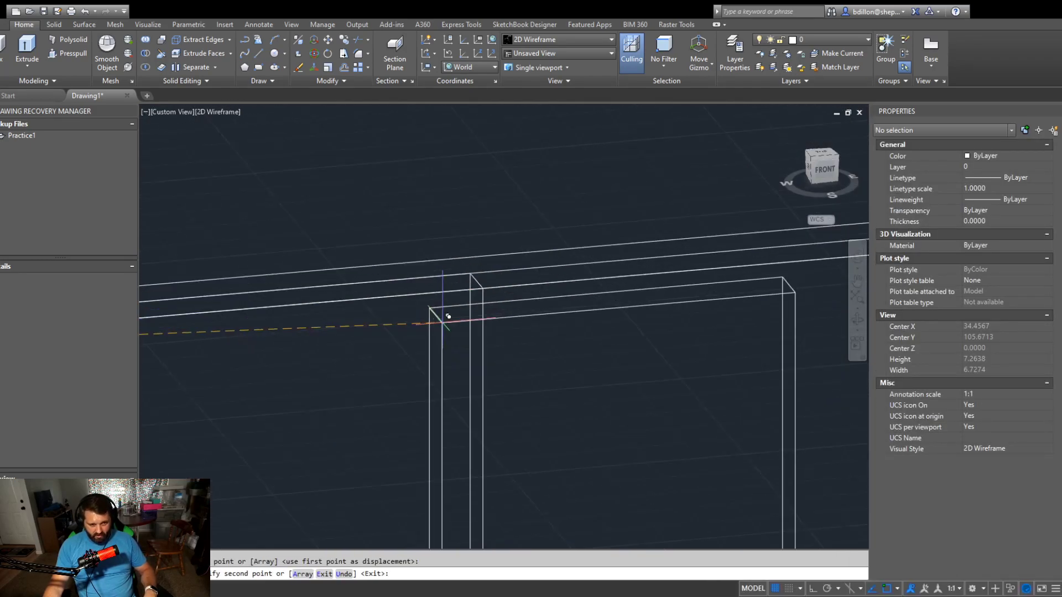
pyautogui.click(508, 269)
pyautogui.scroll(-4, 577, 336)
pyautogui.scroll(2, 604, 331)
pyautogui.scroll(2, 605, 325)
pyautogui.click(636, 287)
pyautogui.scroll(-4, 654, 361)
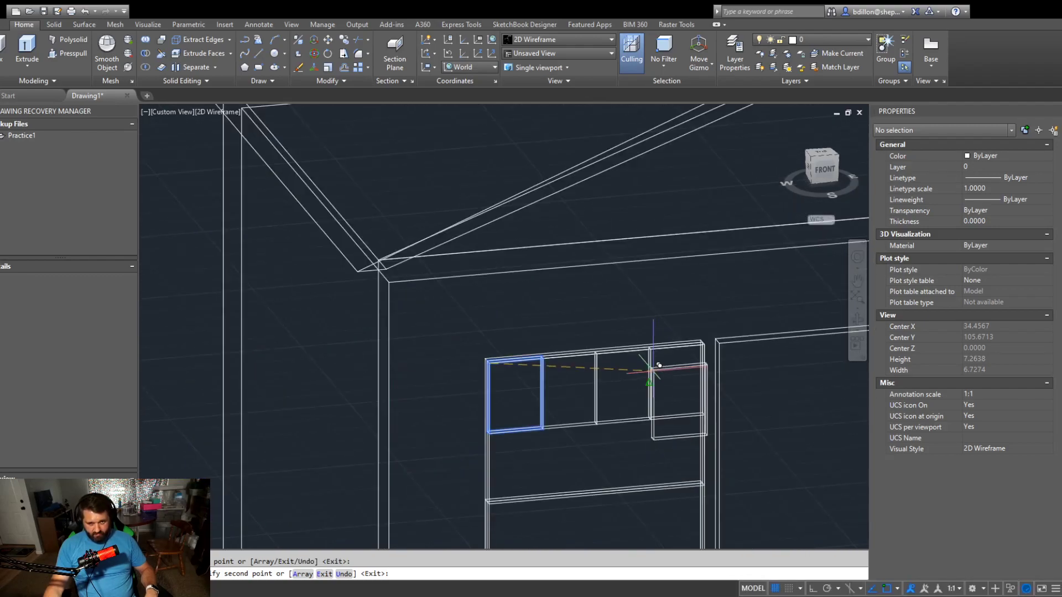
pyautogui.press('Return')
pyautogui.click(593, 315)
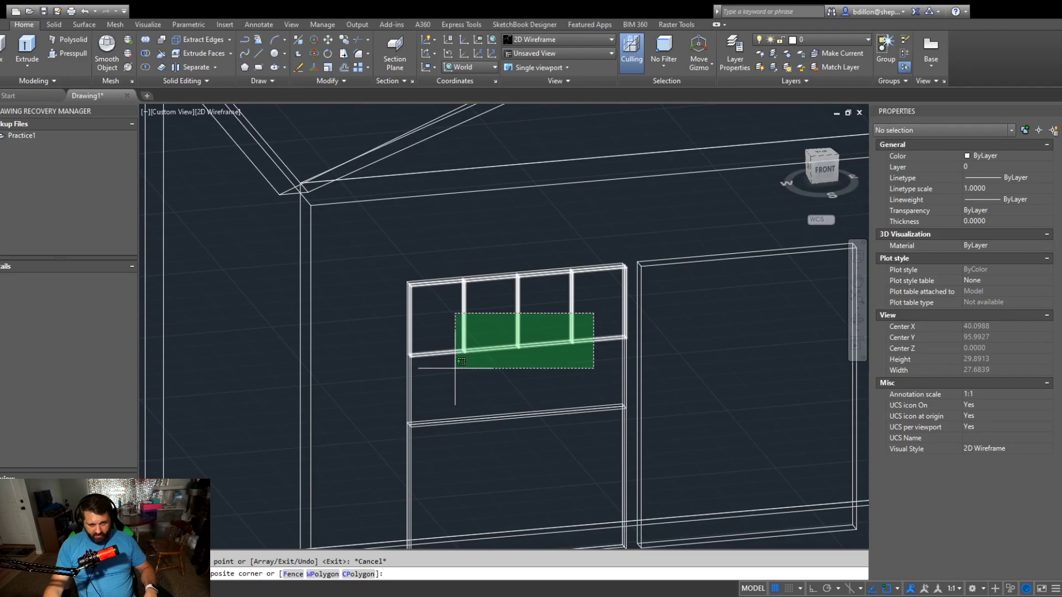
pyautogui.click(415, 368)
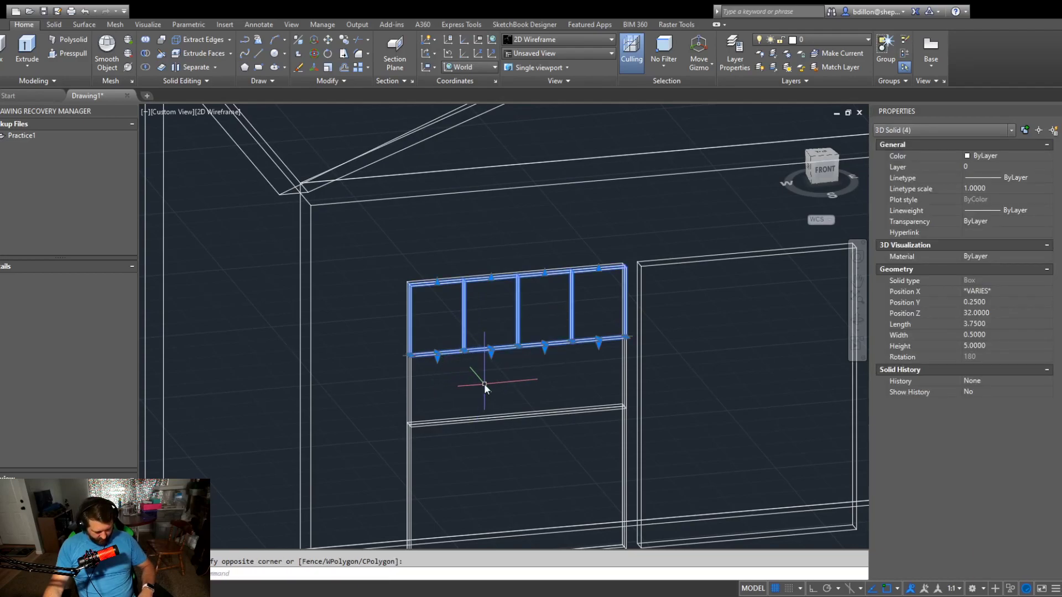
pyautogui.write('c')
pyautogui.press('space')
pyautogui.scroll(6, 459, 357)
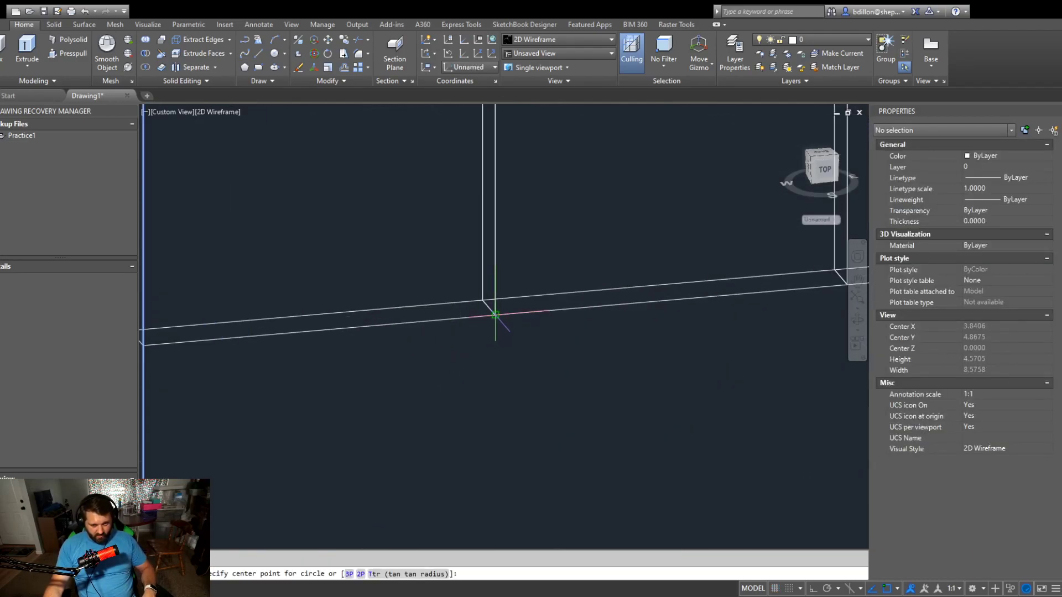
pyautogui.scroll(-4, 410, 363)
pyautogui.scroll(4, 505, 359)
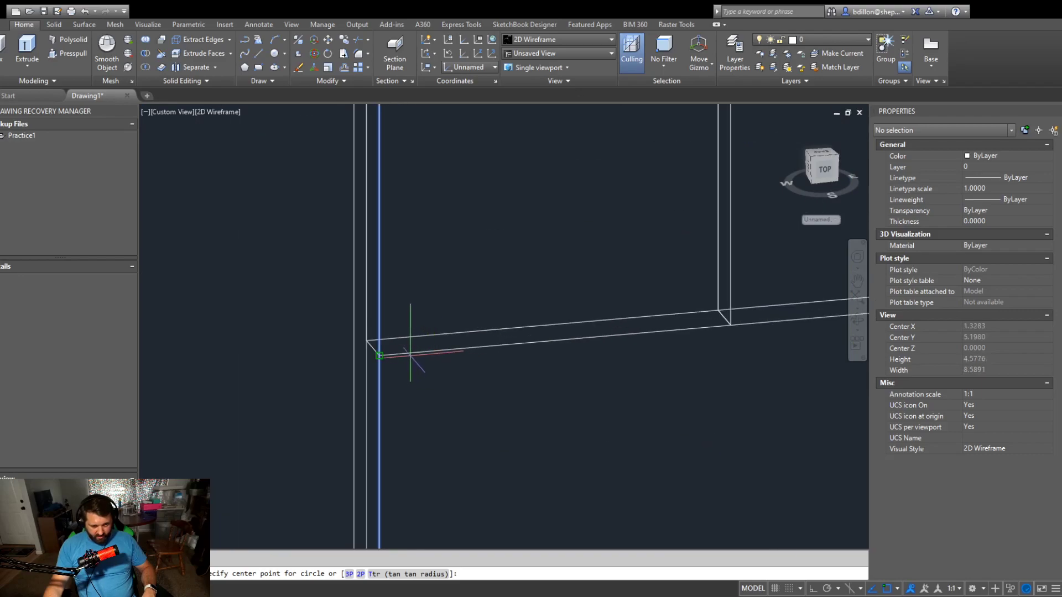
pyautogui.click(410, 357)
pyautogui.scroll(-3, 420, 365)
pyautogui.press('Escape')
# Step: Copy the row of four small panes directly below itself to fill the lower half of the upper sash
pyautogui.click(742, 347)
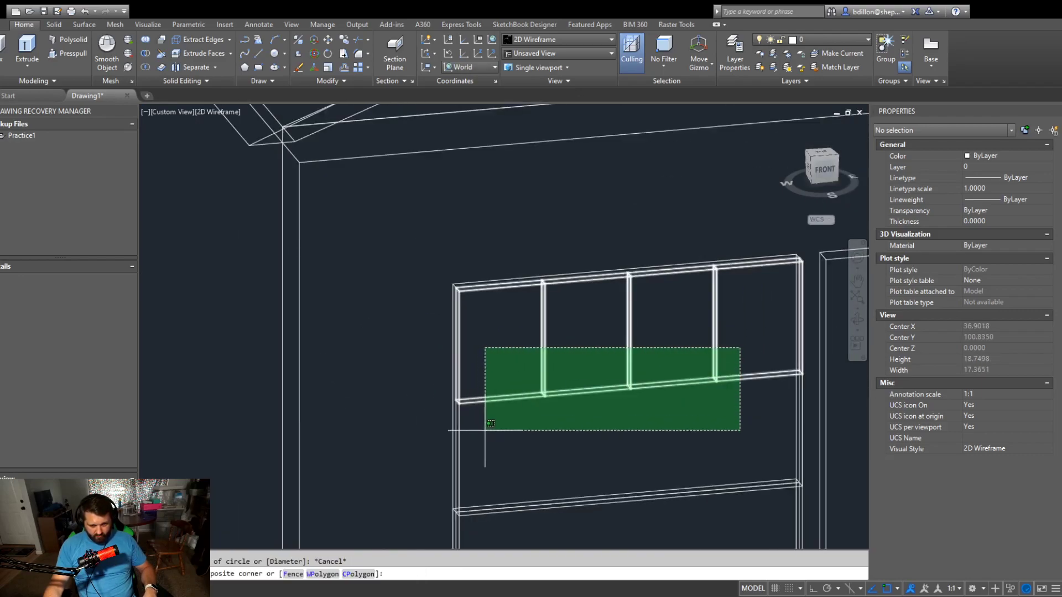
pyautogui.click(500, 434)
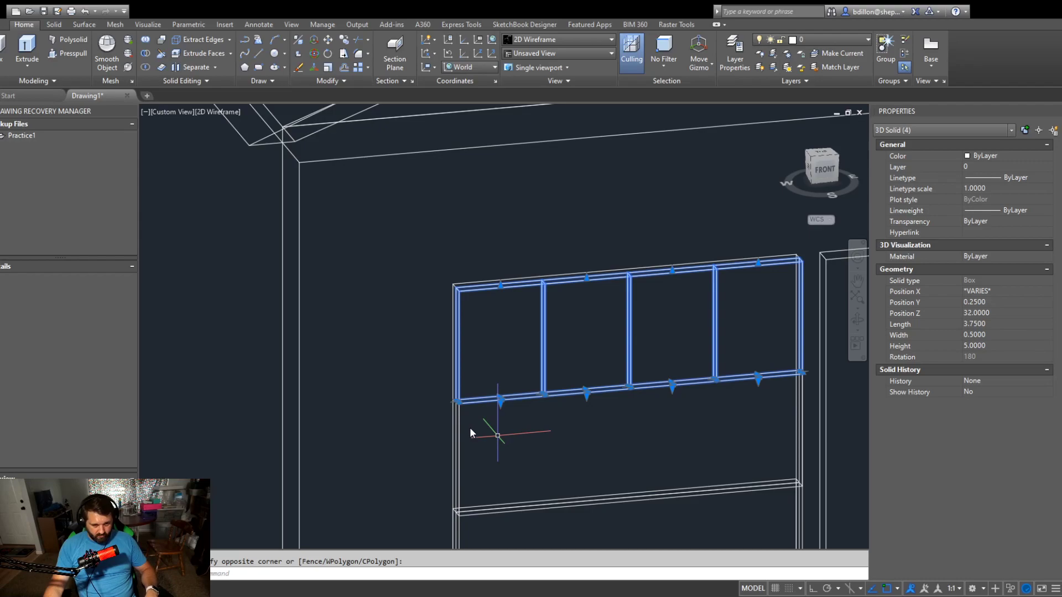
pyautogui.write('co')
pyautogui.press('space')
pyautogui.click(460, 404)
pyautogui.moveTo(490, 452); pyautogui.dragTo(495, 377, button='middle')
pyautogui.press('F7')
pyautogui.scroll(8, 475, 441)
pyautogui.click(402, 443)
pyautogui.scroll(-10, 483, 446)
pyautogui.press('Escape')
# Step: Select all eight small panes in the upper sash and open their shared length for editing
pyautogui.keyDown('shift'); pyautogui.moveTo(546, 494); pyautogui.dragTo(444, 405, button='middle'); pyautogui.keyUp('shift')
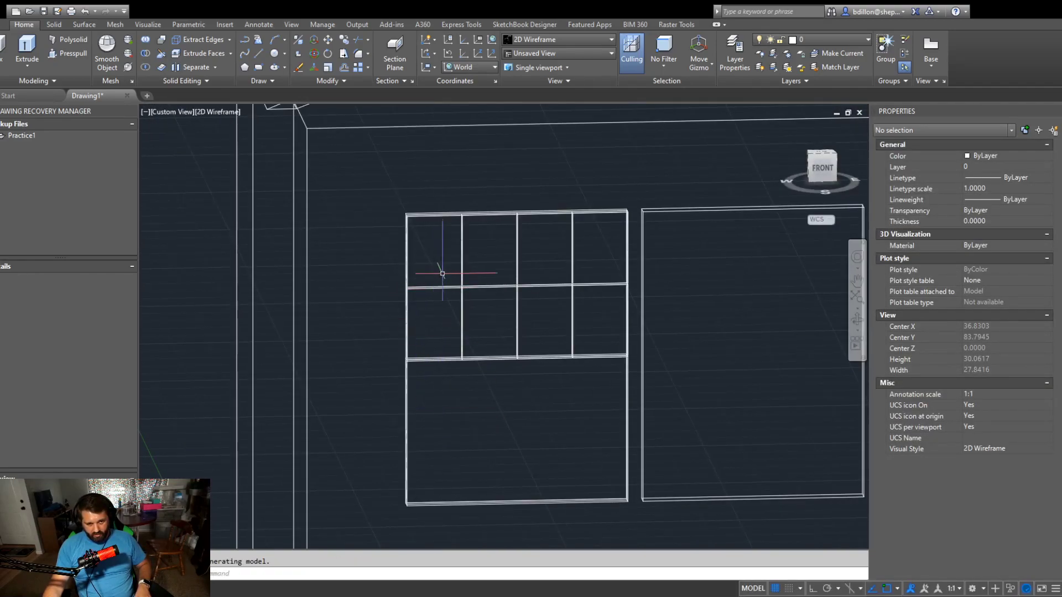
pyautogui.click(584, 256)
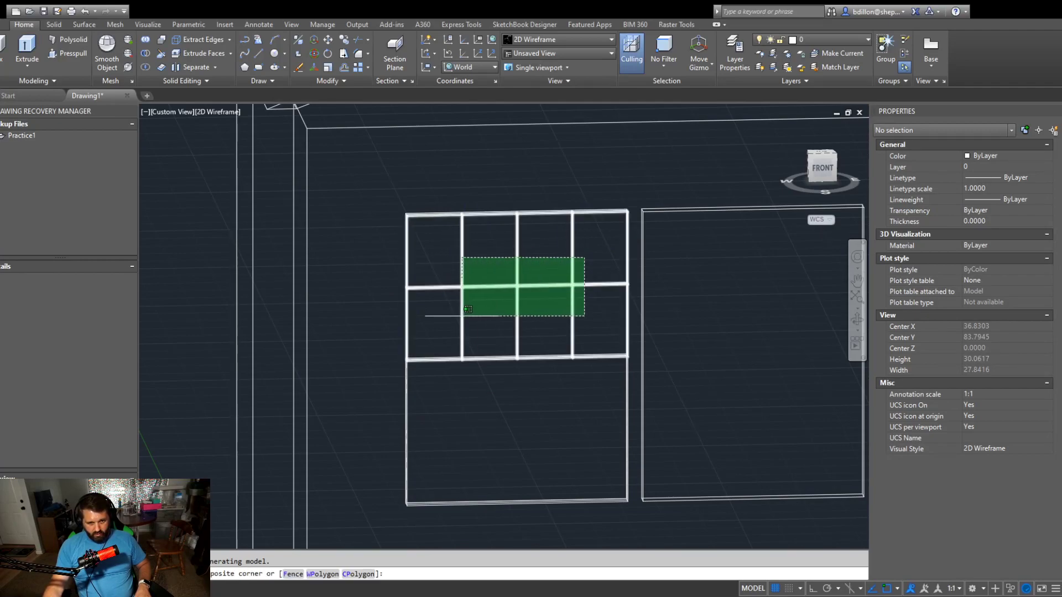
pyautogui.click(413, 358)
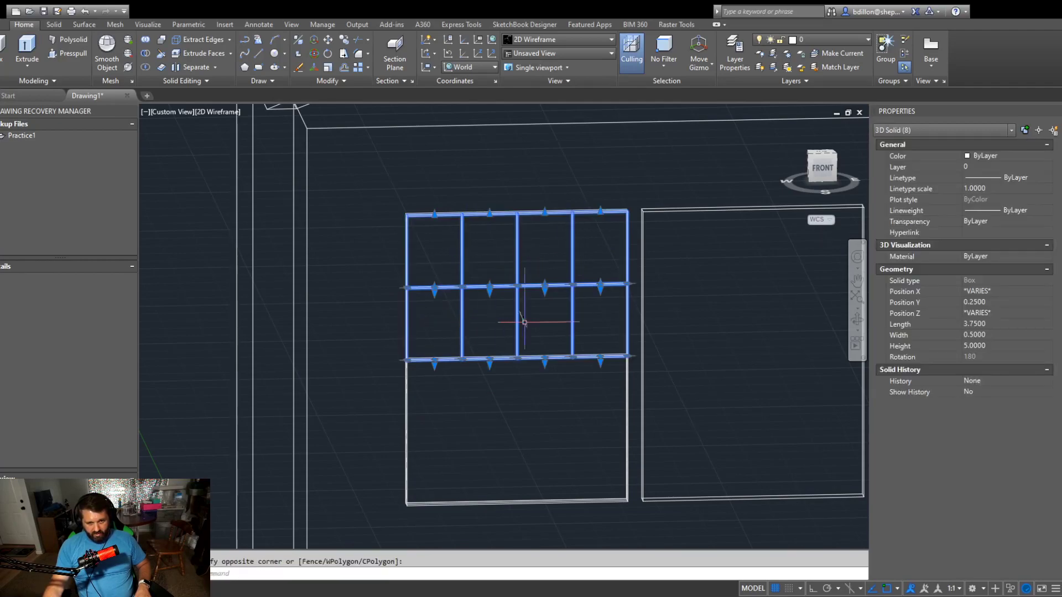
pyautogui.click(1013, 324)
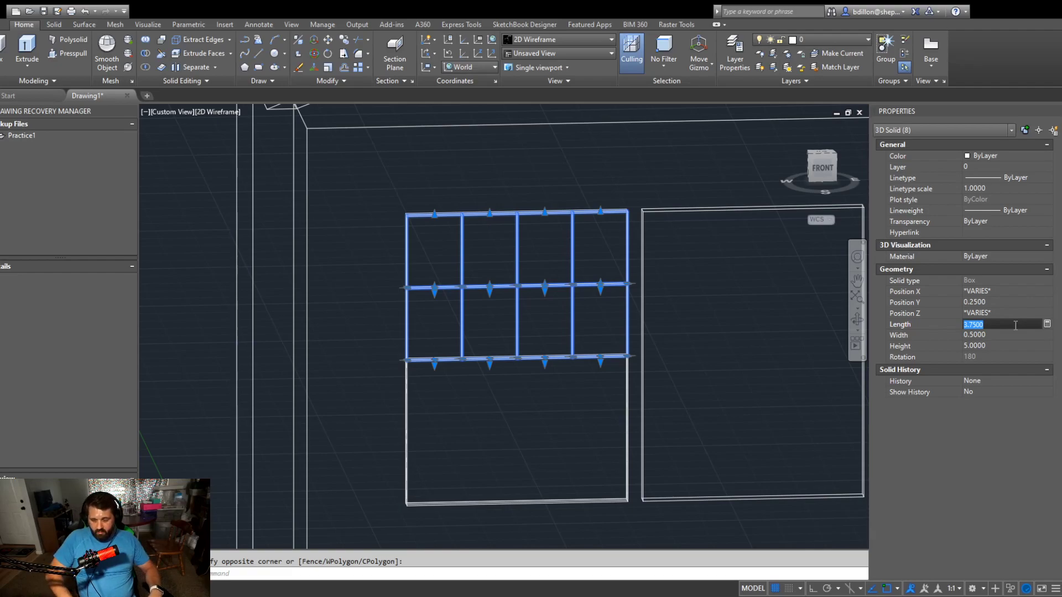